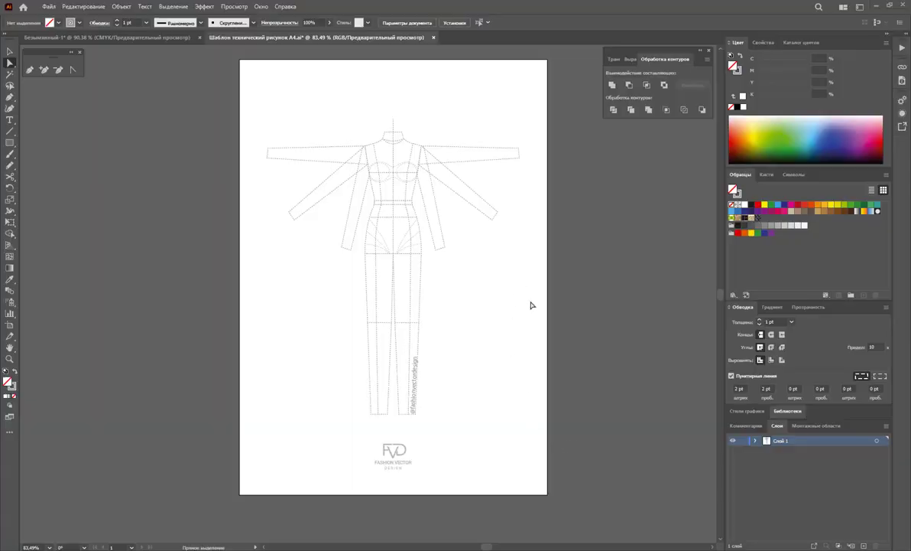
# - Delete the right and left sleeves from the figure template
pyautogui.moveTo(532, 305); pyautogui.dragTo(440, 119)
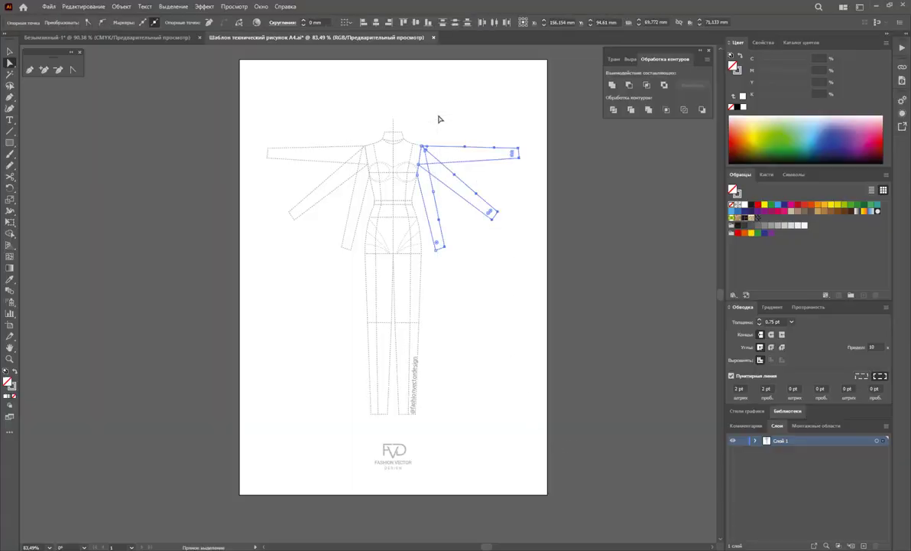
pyautogui.press('Delete')
pyautogui.moveTo(297, 112); pyautogui.dragTo(348, 280)
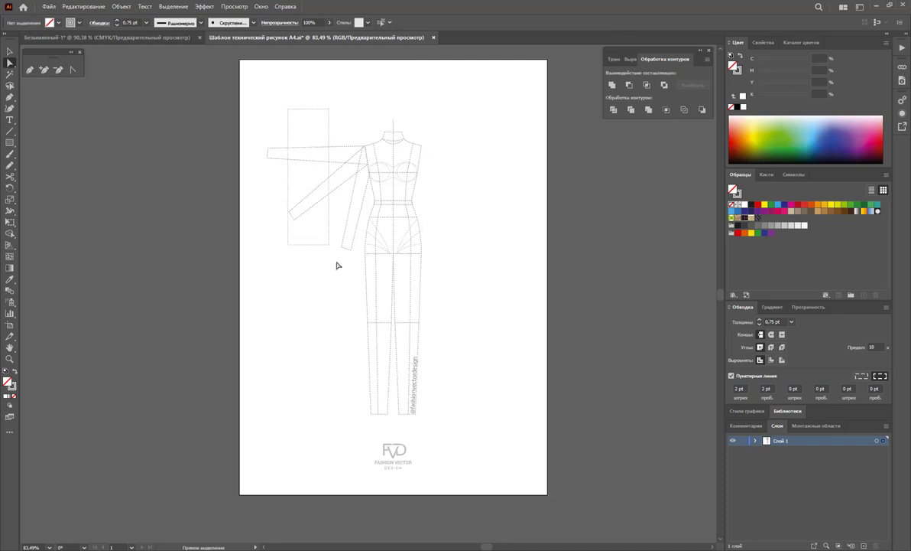
pyautogui.press('Delete')
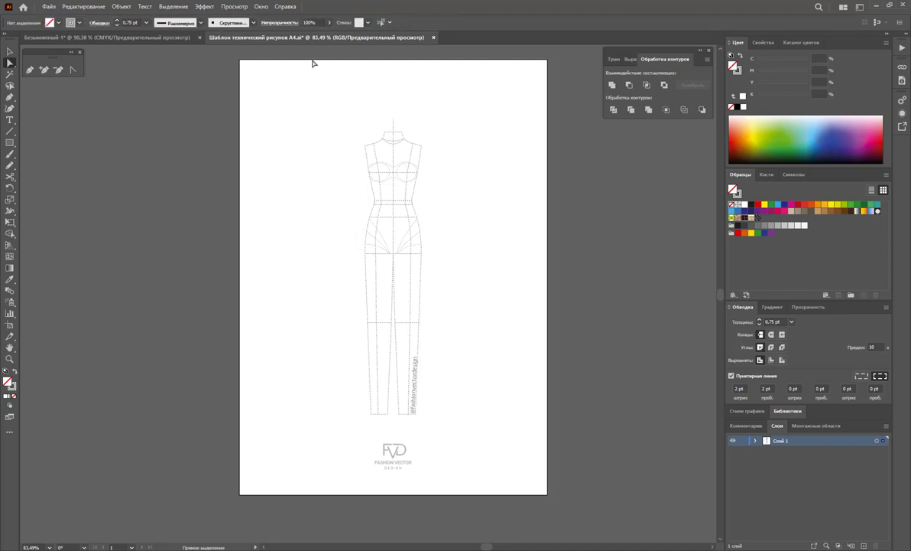
# - Delete the torso, neck and bust lines above the trousers
pyautogui.moveTo(299, 86); pyautogui.dragTo(478, 197)
pyautogui.press('Delete')
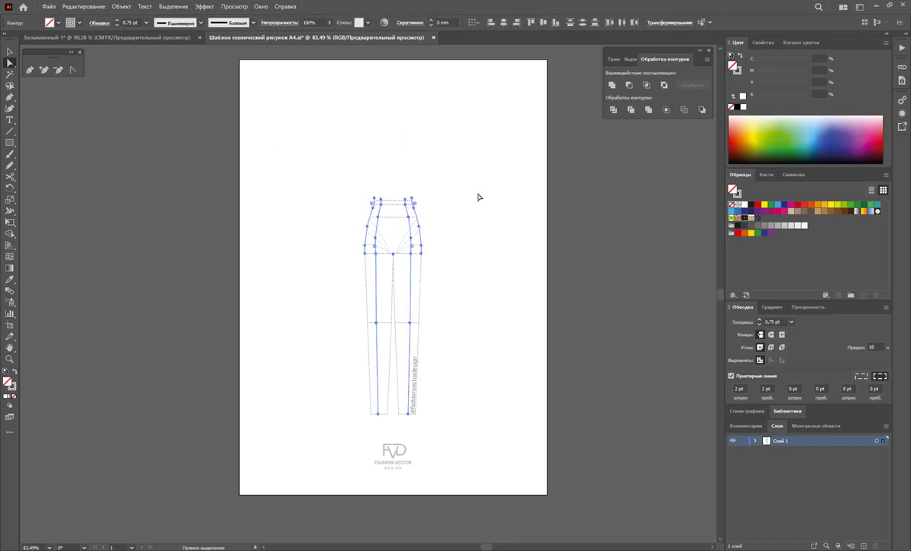
pyautogui.press('Delete')
# - Check the waistband anchor points, then return to the Selection tool
pyautogui.click(10, 52)
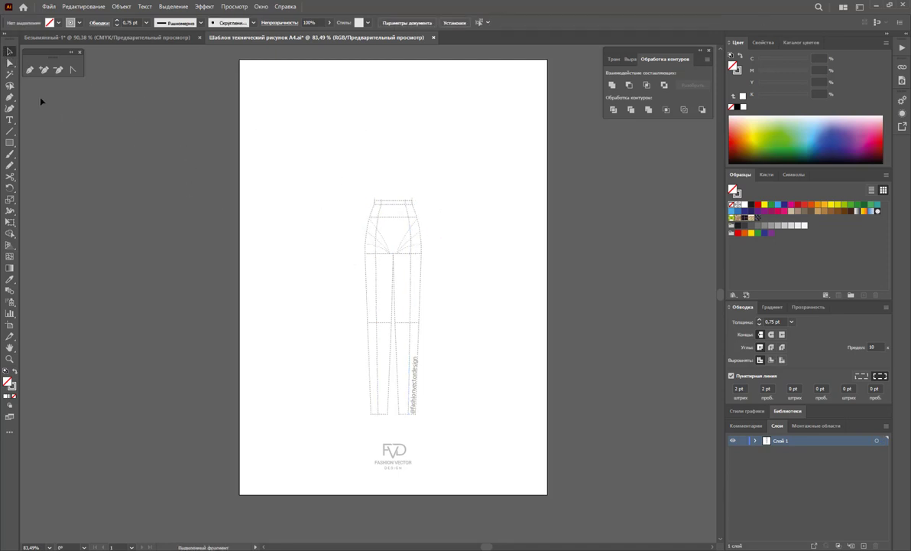
pyautogui.click(9, 62)
pyautogui.moveTo(320, 157); pyautogui.dragTo(459, 201)
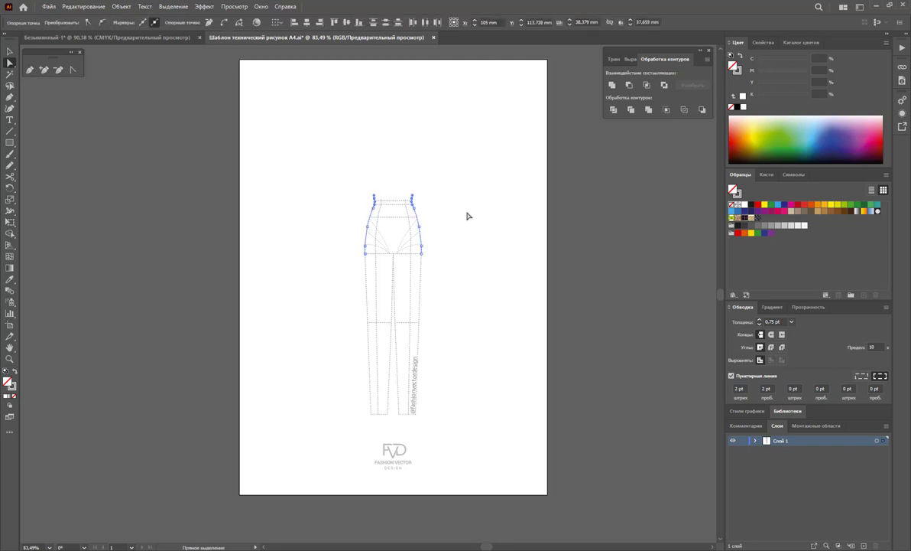
pyautogui.click(469, 215)
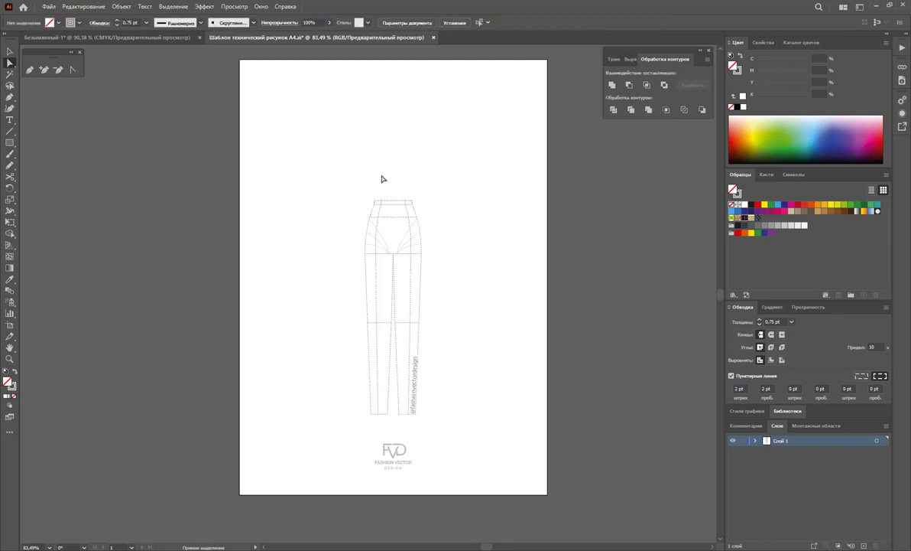
pyautogui.click(9, 52)
# - Select the trousers template and place copies on each side of it
pyautogui.moveTo(306, 189); pyautogui.dragTo(467, 422)
pyautogui.click(108, 254)
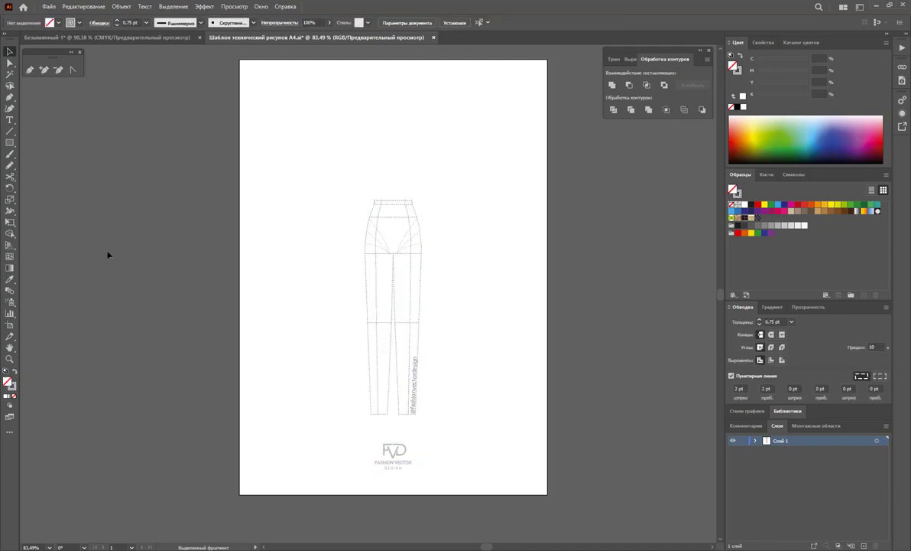
pyautogui.click(9, 63)
pyautogui.moveTo(427, 424); pyautogui.dragTo(334, 169)
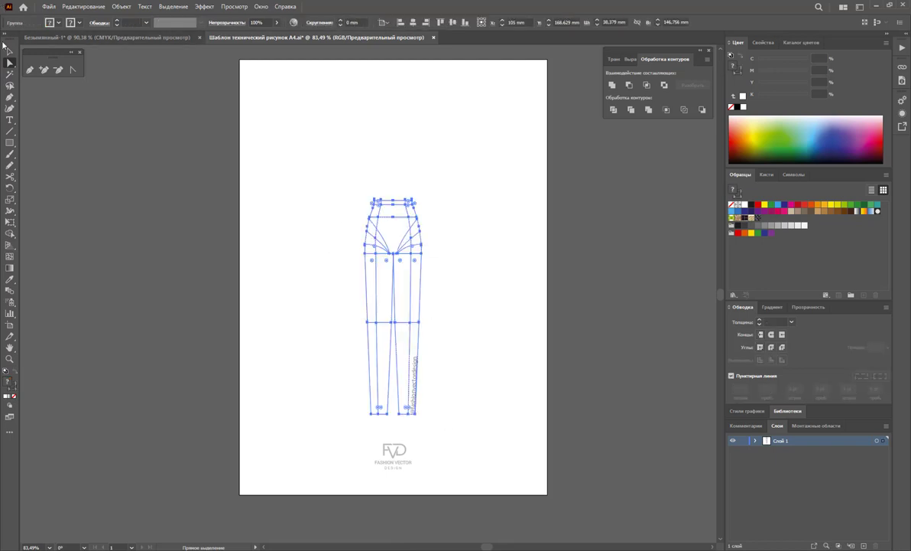
pyautogui.click(9, 52)
pyautogui.moveTo(395, 256)
pyautogui.mouseDown()
pyautogui.moveTo(318, 217)
pyautogui.moveTo(218, 284)
pyautogui.moveTo(365, 296)
pyautogui.moveTo(525, 293)
pyautogui.mouseUp()
pyautogui.click(443, 461)
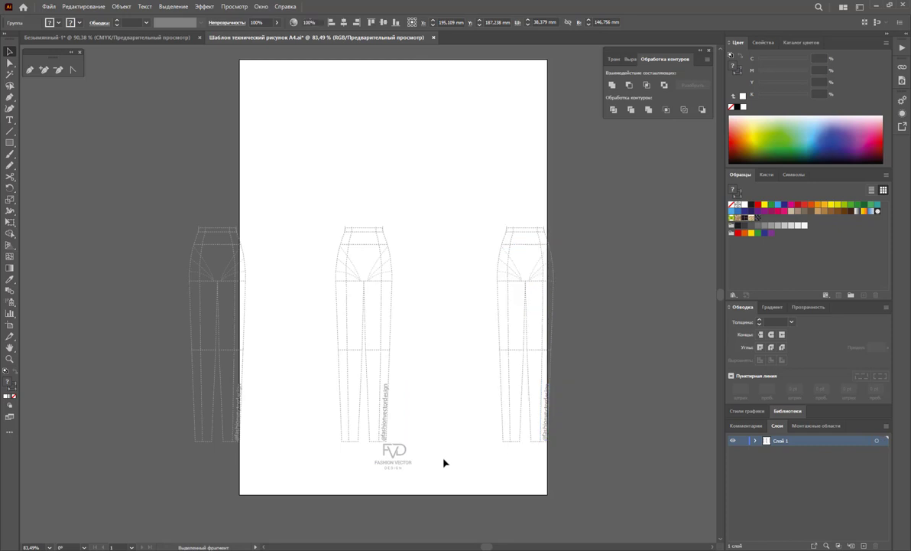
# - Select all three trouser templates and shift them slightly up
pyautogui.click(8, 63)
pyautogui.moveTo(630, 193); pyautogui.dragTo(100, 447)
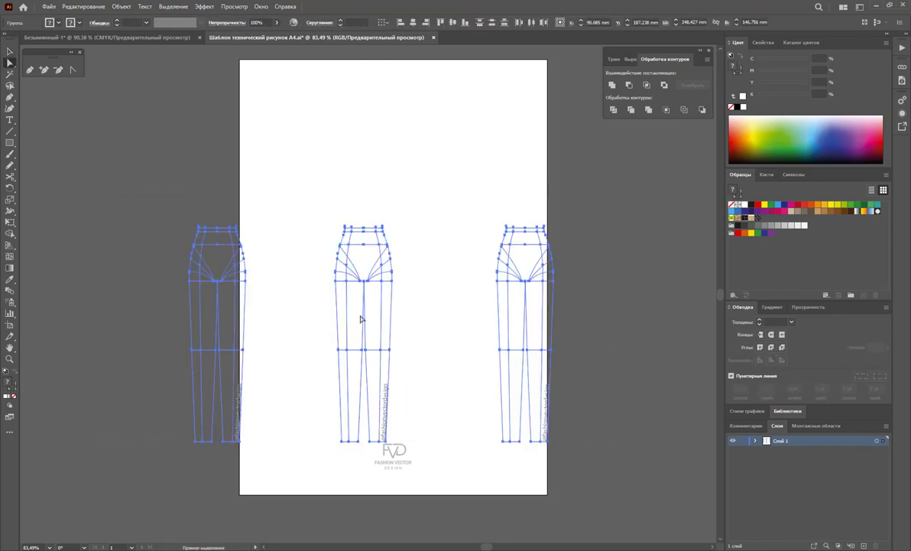
pyautogui.moveTo(364, 282); pyautogui.dragTo(369, 268)
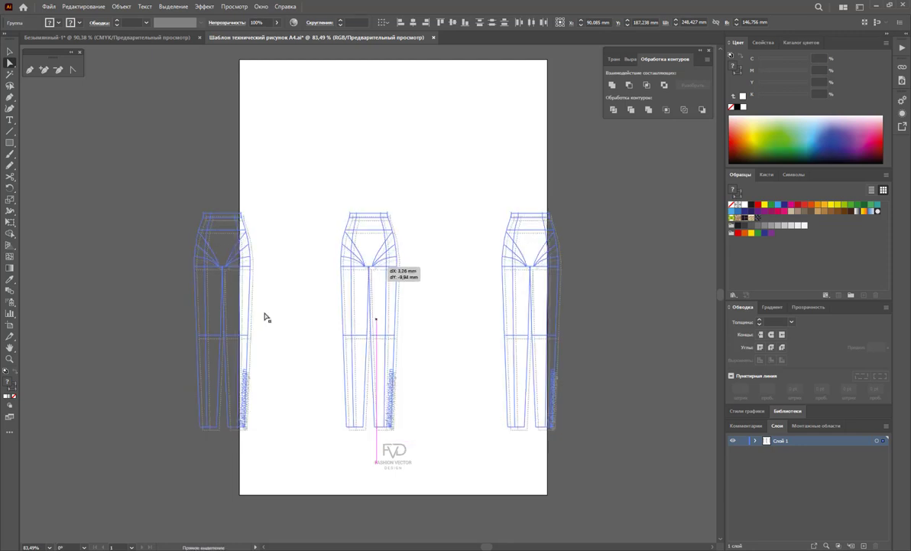
pyautogui.click(9, 325)
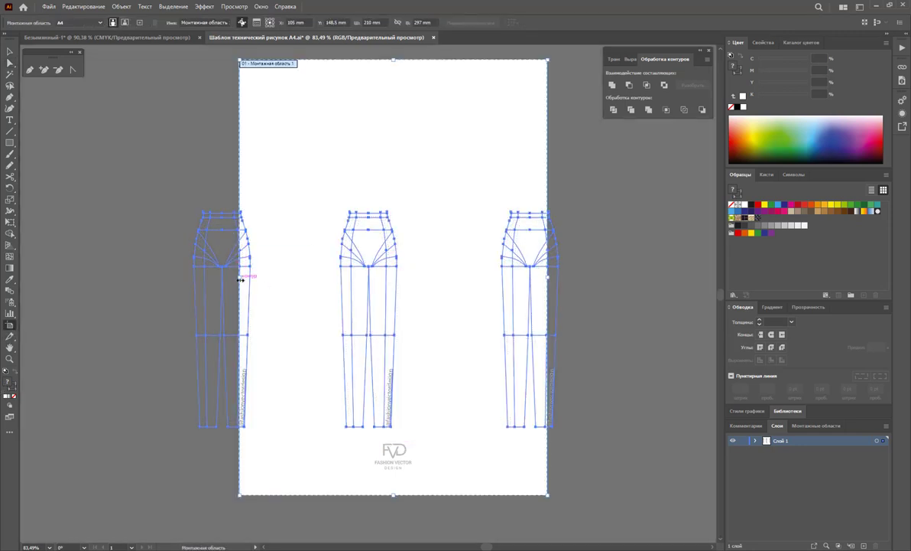
# - Widen the artboard on the left and right to fit all three trousers
pyautogui.moveTo(240, 277); pyautogui.dragTo(131, 284)
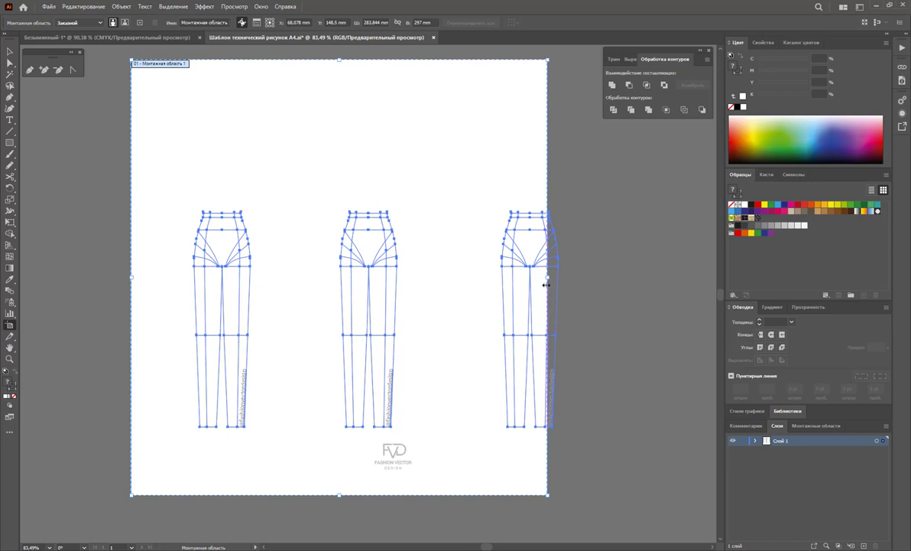
pyautogui.moveTo(546, 277); pyautogui.dragTo(591, 277)
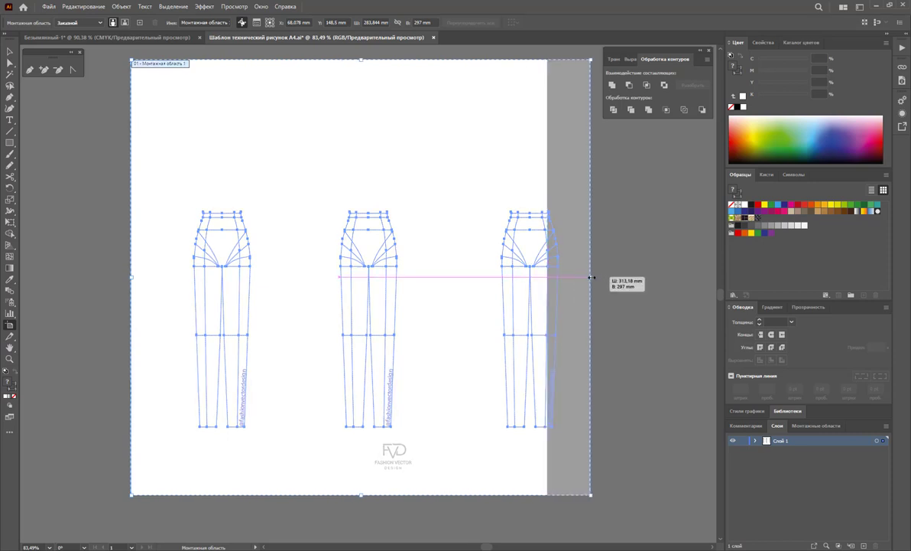
pyautogui.click(10, 50)
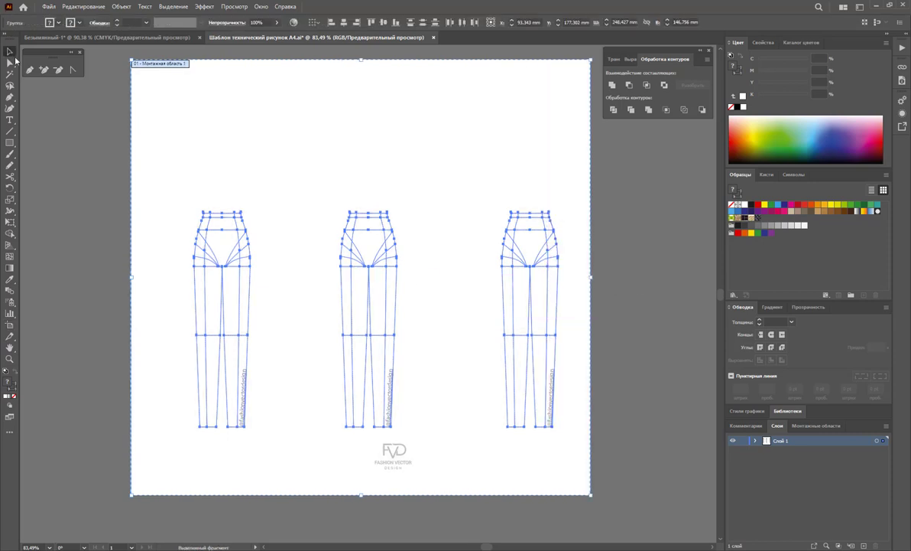
pyautogui.click(369, 158)
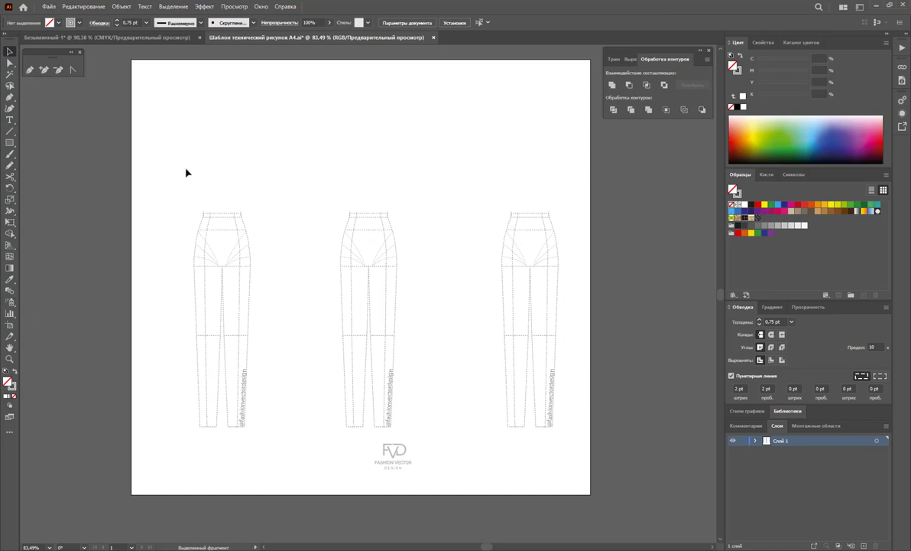
# - Enter and leave isolation mode on the trousers group to check its contents
pyautogui.doubleClick(358, 329)
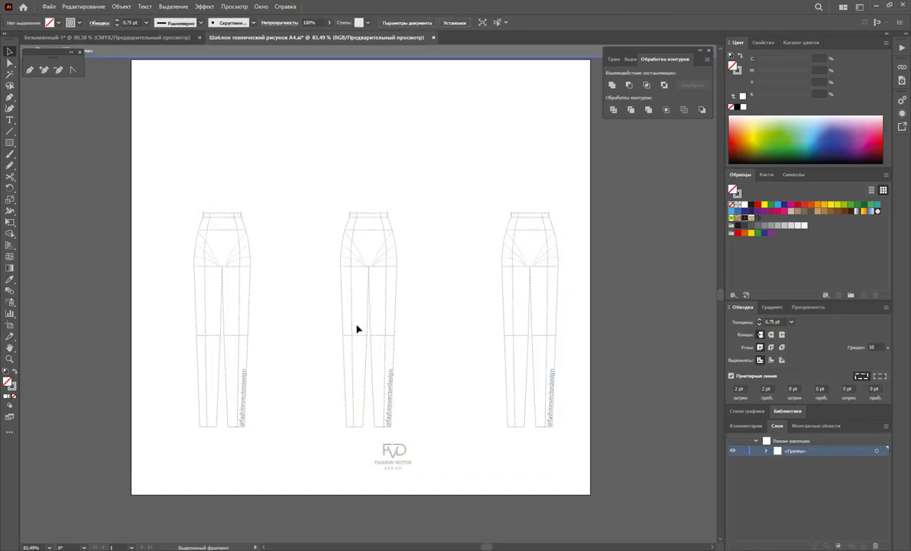
pyautogui.click(368, 321)
pyautogui.click(439, 299)
pyautogui.doubleClick(216, 145)
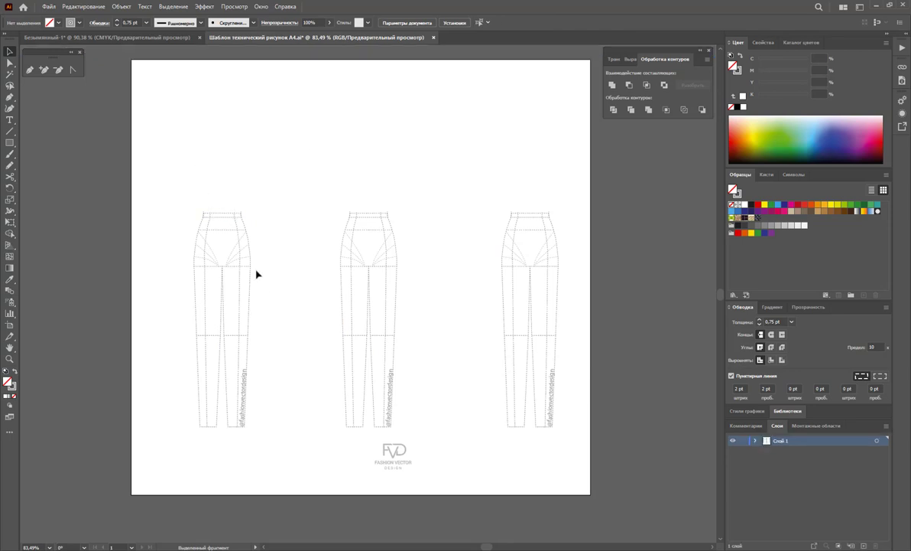
pyautogui.click(248, 291)
pyautogui.press('a')
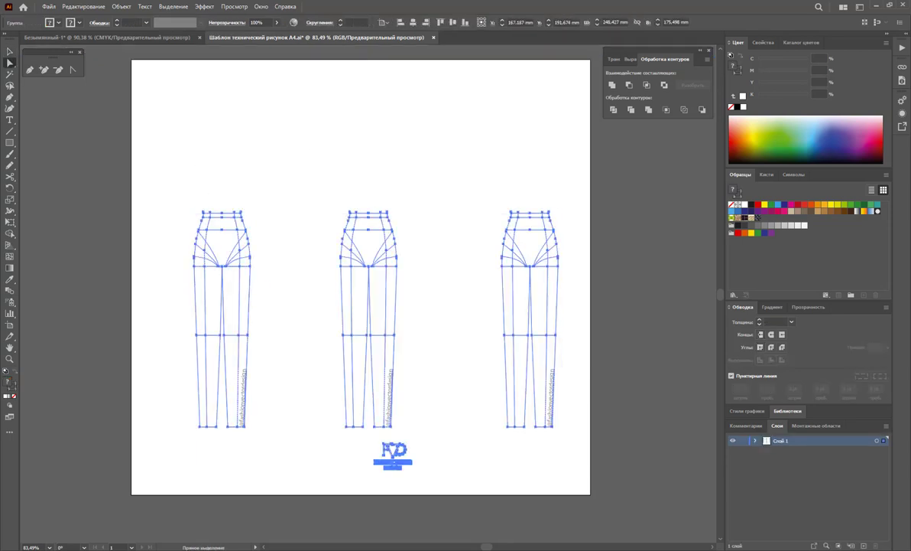
pyautogui.click(431, 509)
# - Move the FVD logo left beneath the middle trousers
pyautogui.click(391, 453)
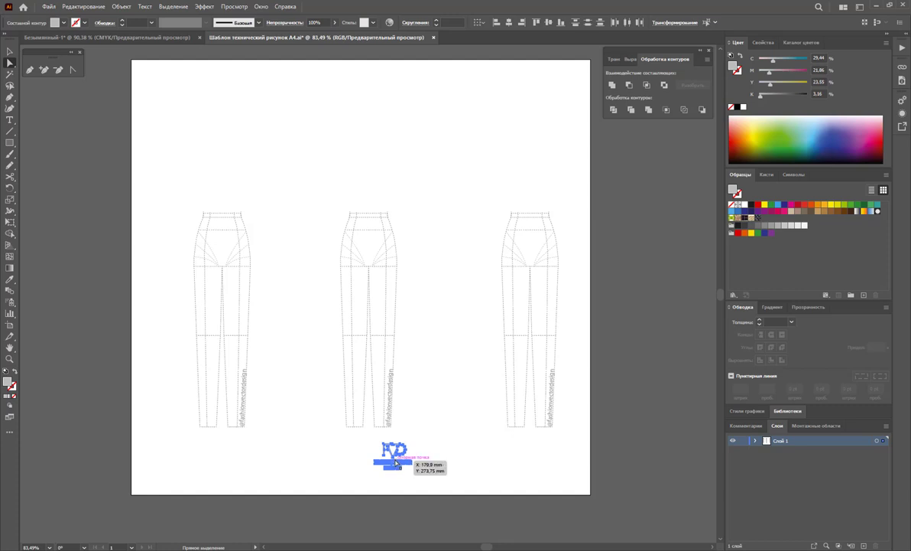
pyautogui.moveTo(394, 464); pyautogui.dragTo(372, 464)
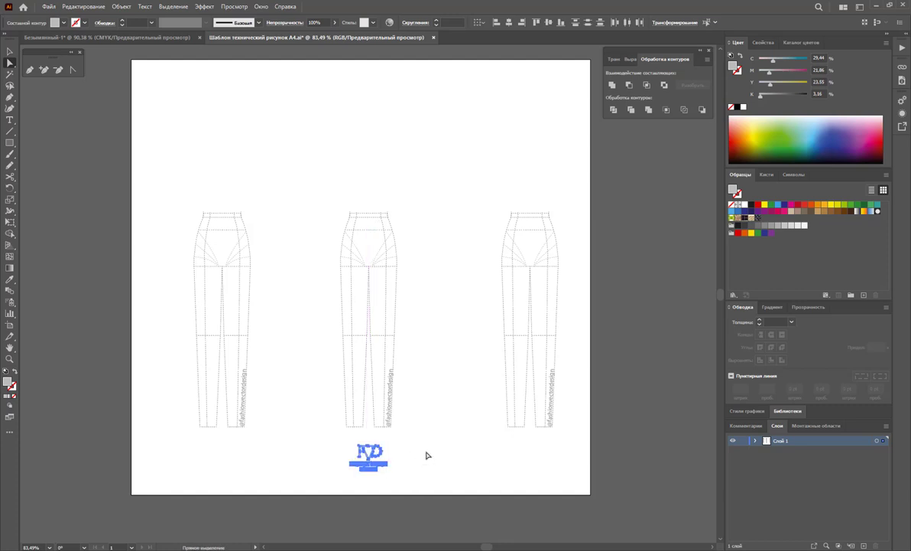
pyautogui.press('v')
pyautogui.click(192, 54)
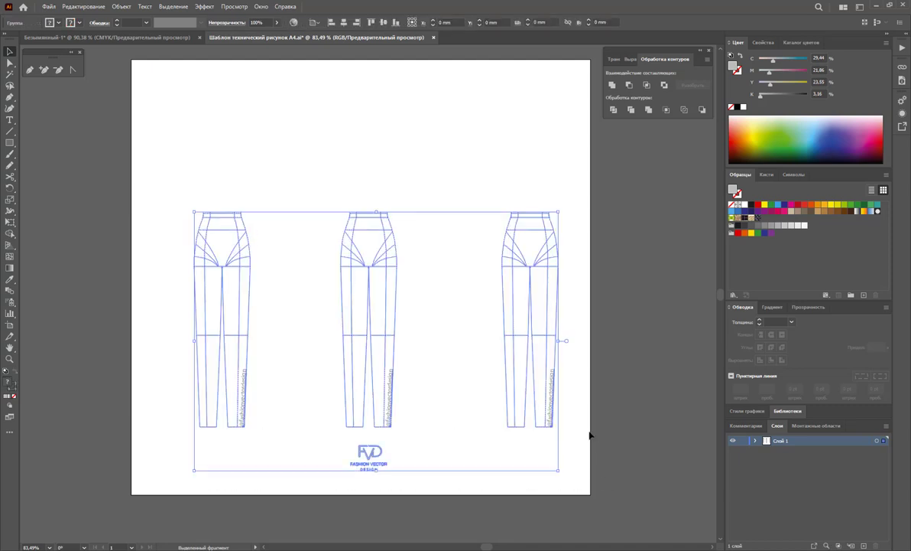
# - Nudge the three trousers and FVD logo left to centre them on the page
pyautogui.moveTo(164, 172); pyautogui.dragTo(589, 433)
pyautogui.press('Left')
pyautogui.press('Left')
pyautogui.press('Left')
pyautogui.press('Left')
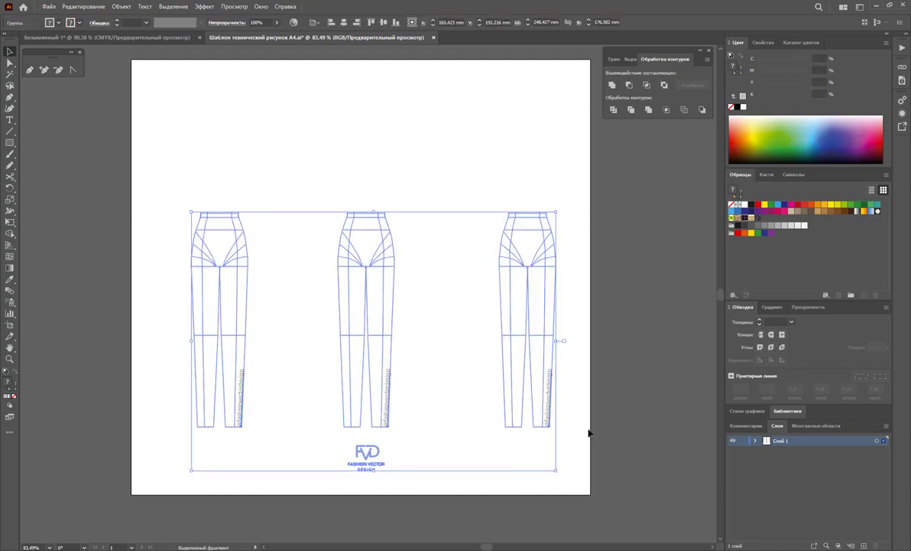
pyautogui.press('Left')
pyautogui.press('Left')
pyautogui.press('Left')
pyautogui.press('Left')
pyautogui.press('Left')
pyautogui.press('Left')
pyautogui.press('Left')
pyautogui.press('Left')
pyautogui.press('Left')
pyautogui.press('Left')
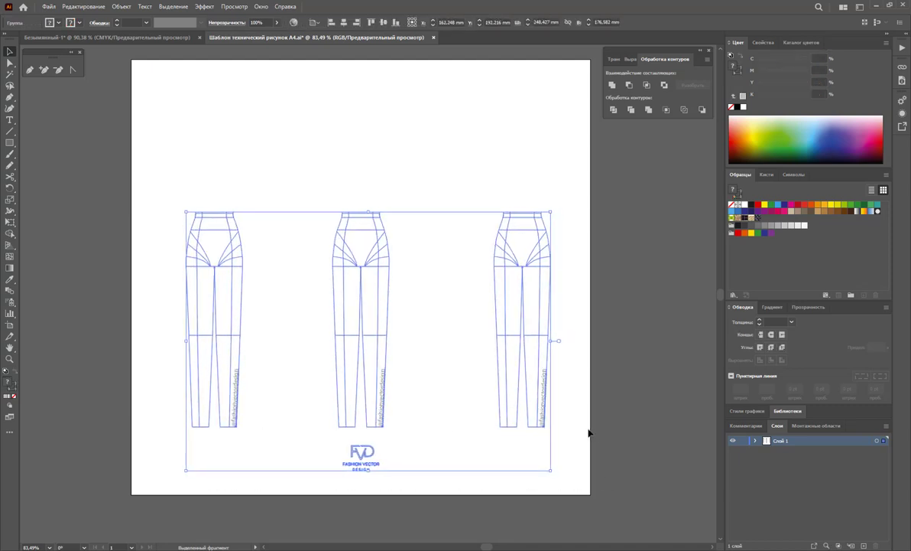
pyautogui.press('Left')
pyautogui.press('Left')
pyautogui.press('Left')
pyautogui.click(614, 313)
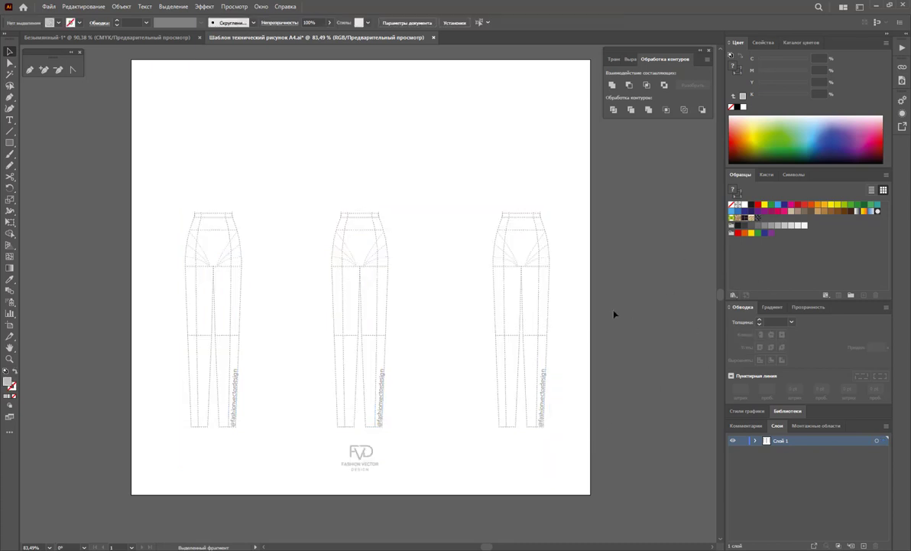
# - Add a new layer and set the Pen stroke weight to 1 pt
pyautogui.click(864, 545)
pyautogui.click(8, 98)
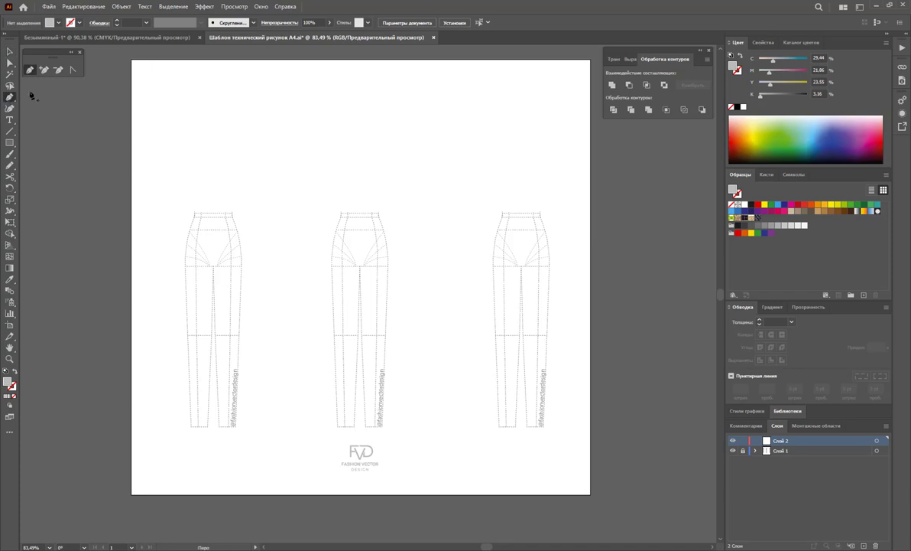
pyautogui.click(545, 238)
pyautogui.click(666, 238)
pyautogui.click(791, 322)
pyautogui.click(753, 116)
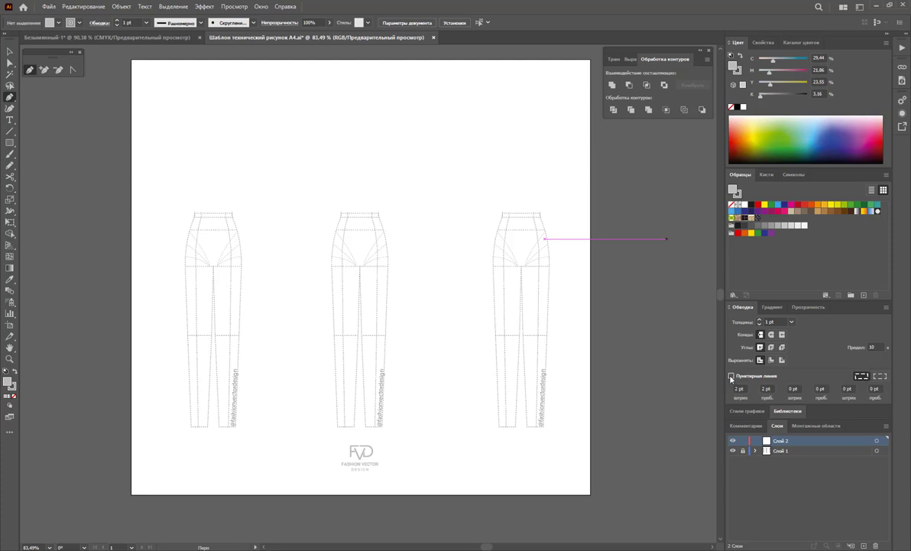
pyautogui.press('Escape')
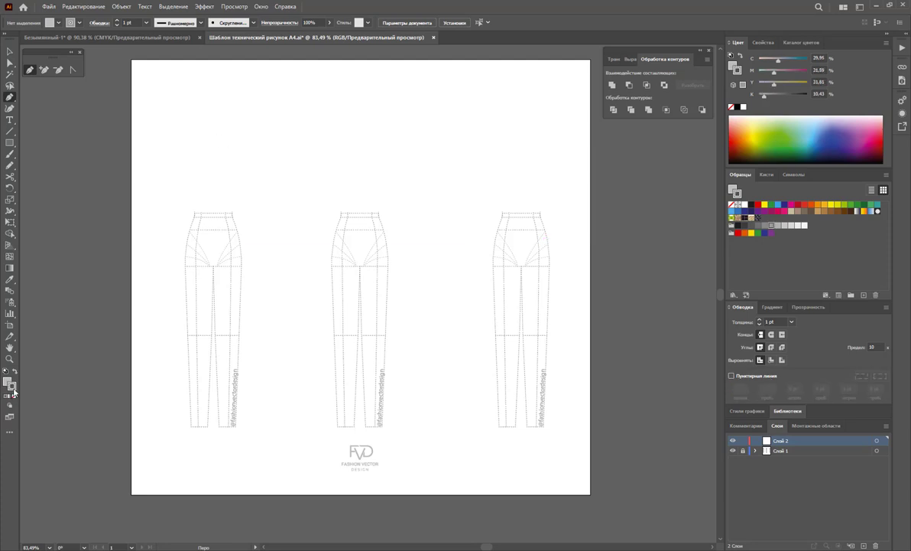
# - Make the stroke colour black and the fill None
pyautogui.doubleClick(11, 386)
pyautogui.moveTo(86, 265); pyautogui.dragTo(55, 279)
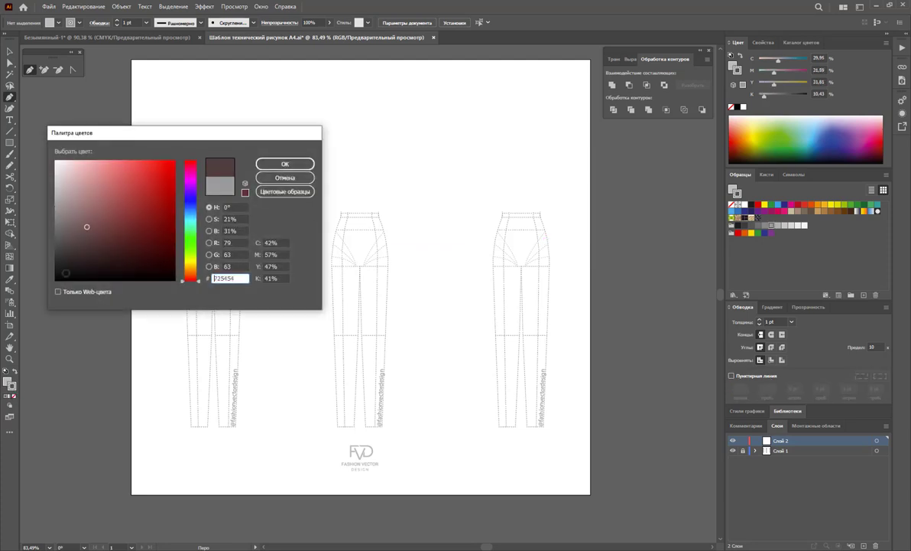
pyautogui.click(279, 163)
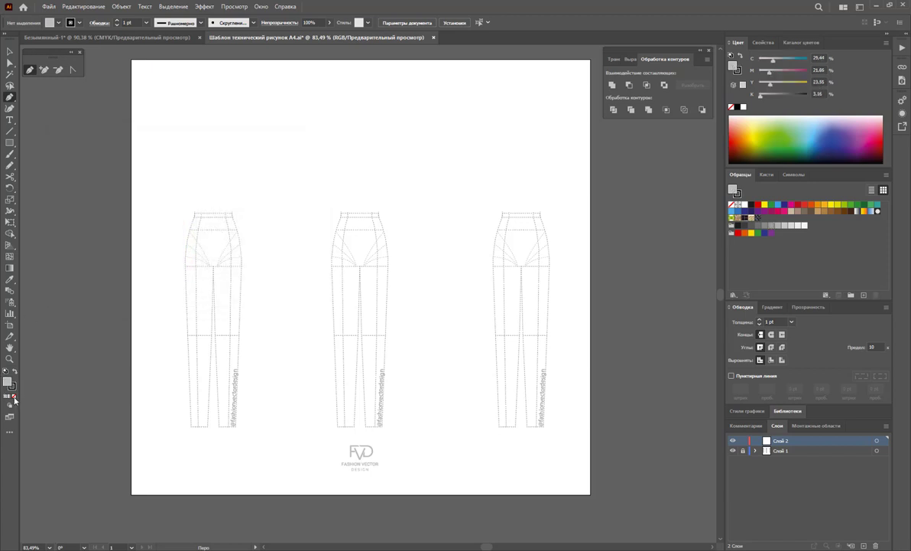
pyautogui.click(13, 397)
pyautogui.click(37, 213)
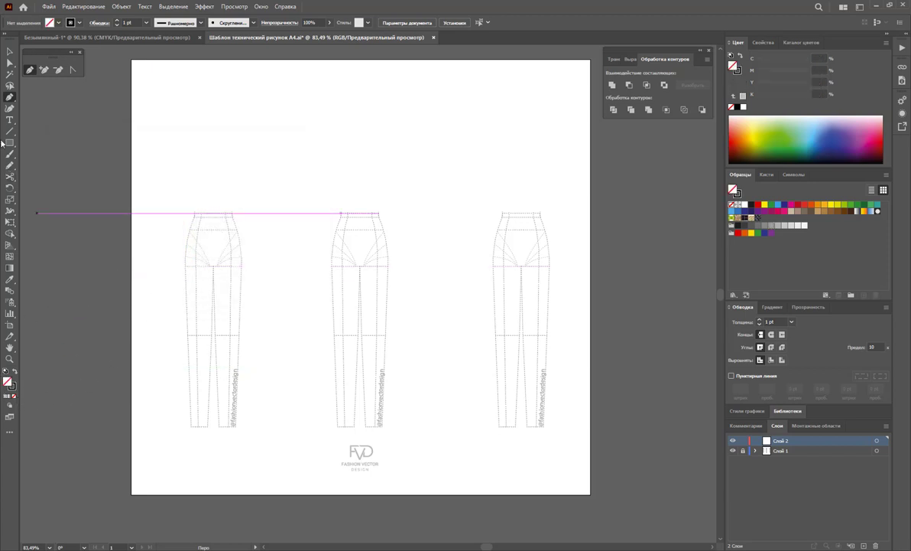
# - Draw a circle with the Ellipse tool above the first figure and move it higher
pyautogui.moveTo(10, 142); pyautogui.dragTo(40, 160)
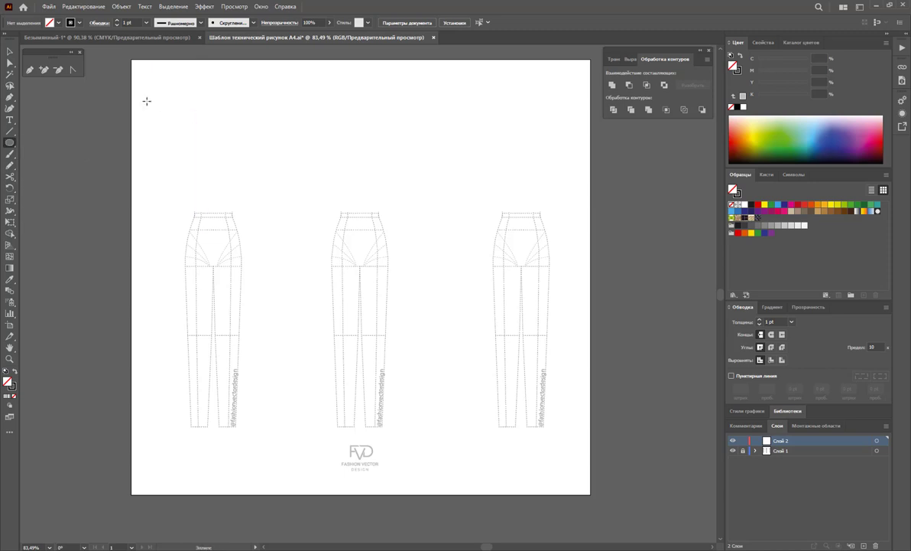
pyautogui.moveTo(144, 83); pyautogui.dragTo(270, 208)
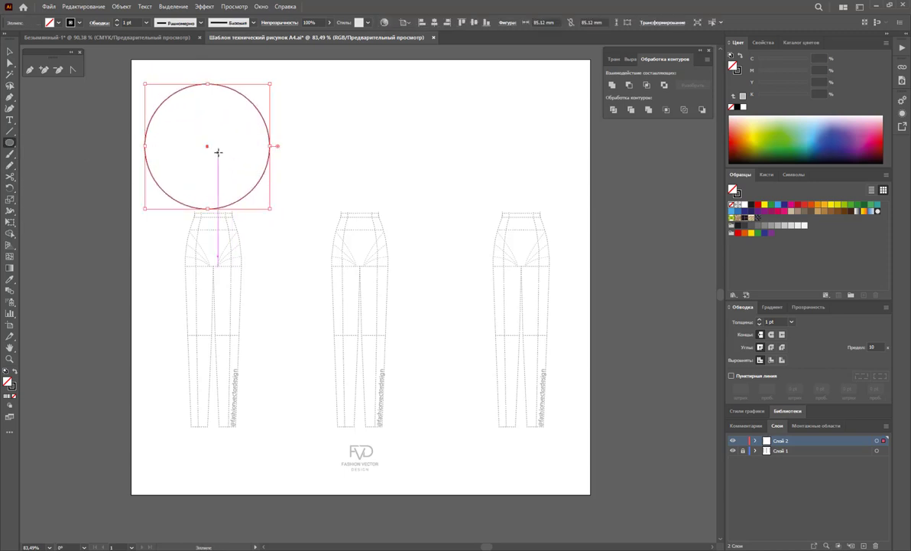
pyautogui.click(9, 52)
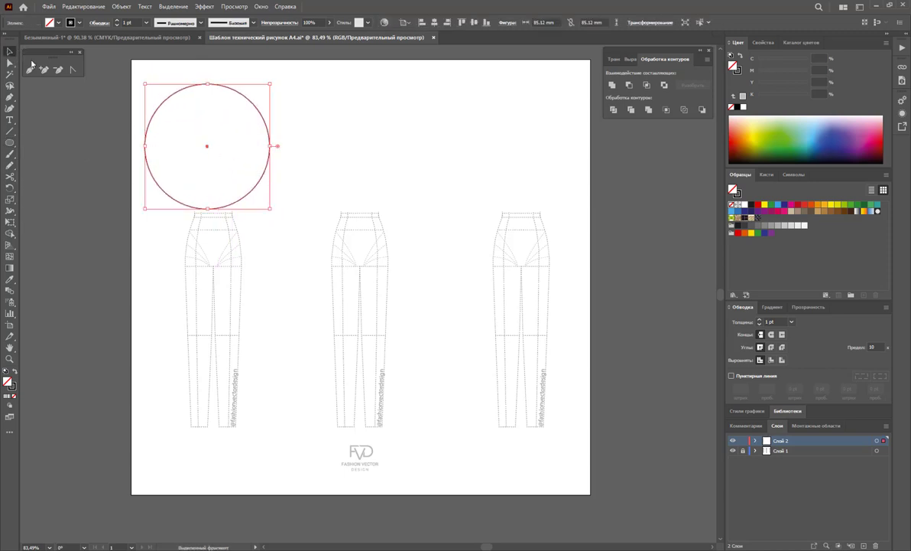
pyautogui.click(234, 139)
pyautogui.moveTo(260, 116); pyautogui.dragTo(267, 81)
# - Extend the artboard's top edge upward
pyautogui.scroll(1, 314, 138)
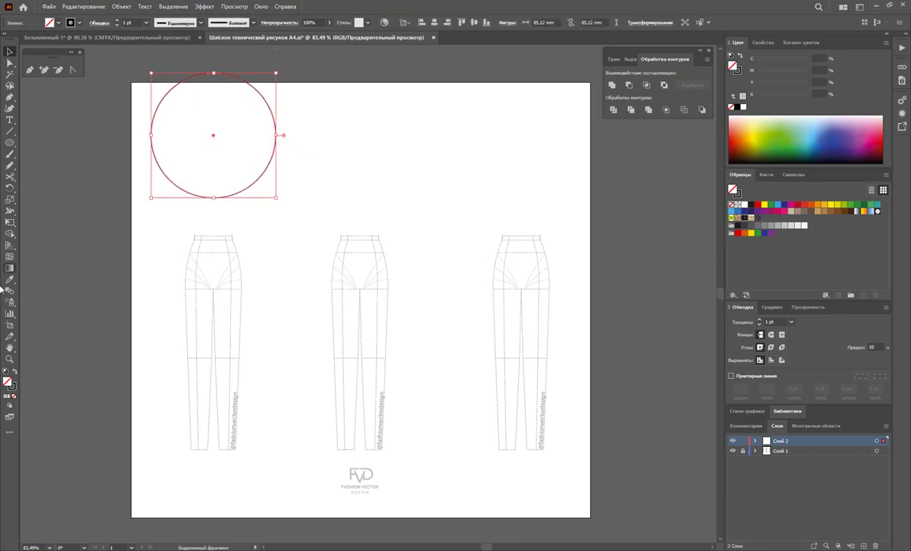
pyautogui.click(9, 325)
pyautogui.moveTo(374, 81); pyautogui.dragTo(369, 82)
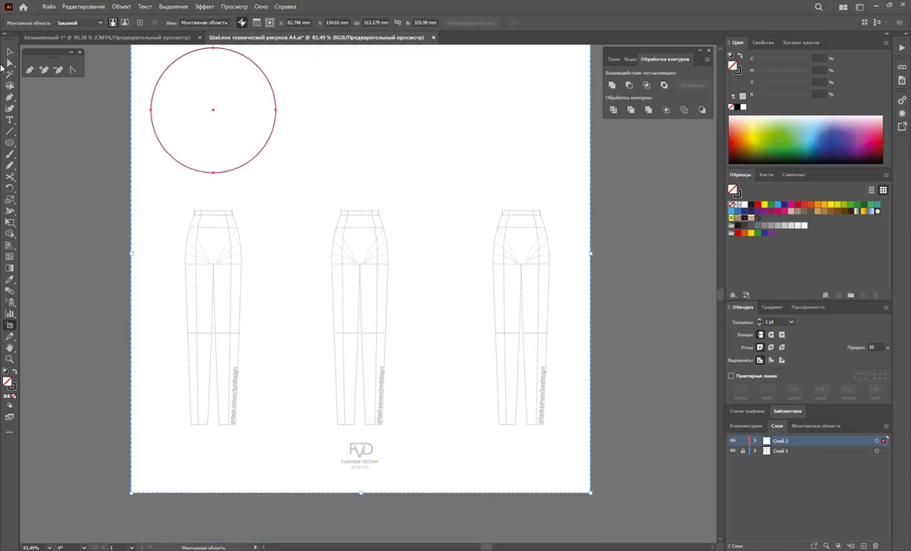
pyautogui.click(10, 51)
pyautogui.click(337, 138)
# - Scale a smaller concentric copy of the circle inside the original
pyautogui.click(272, 141)
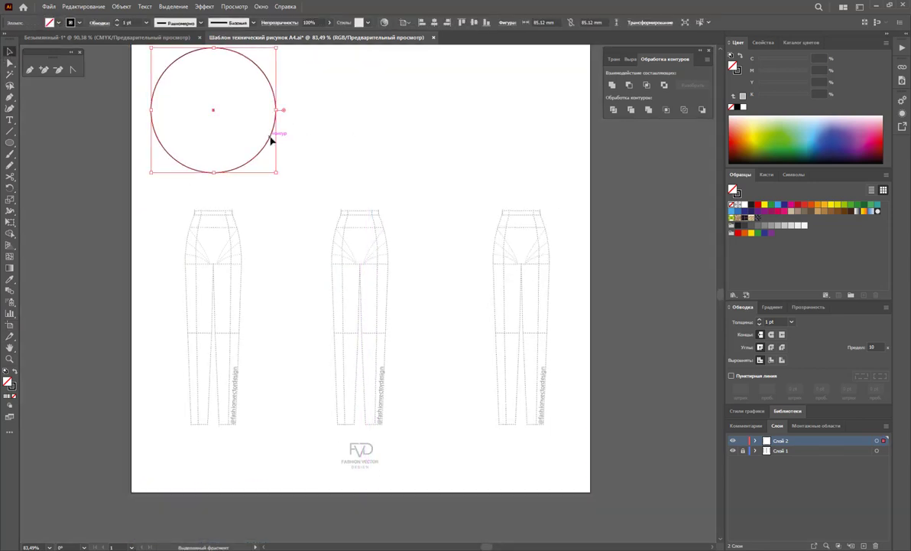
pyautogui.press('v')
pyautogui.moveTo(277, 175); pyautogui.dragTo(236, 131)
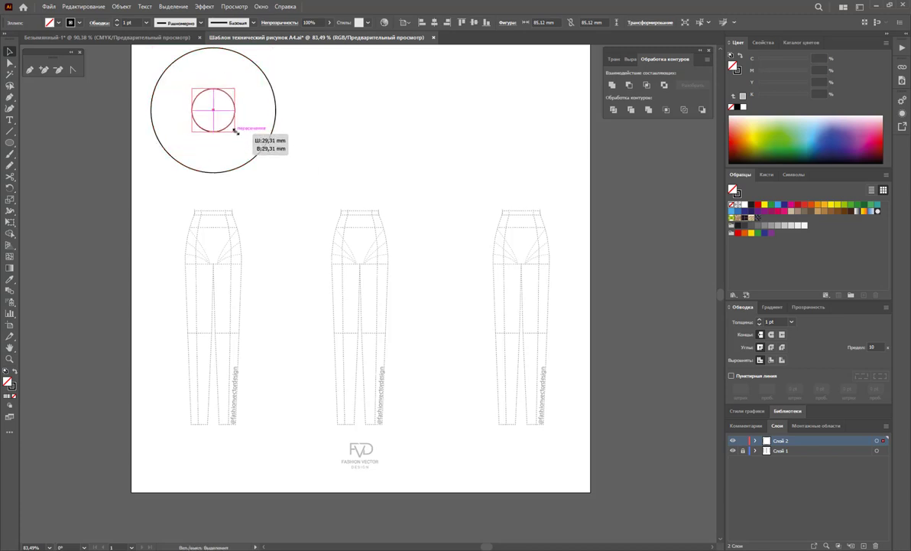
pyautogui.moveTo(235, 131); pyautogui.dragTo(235, 131)
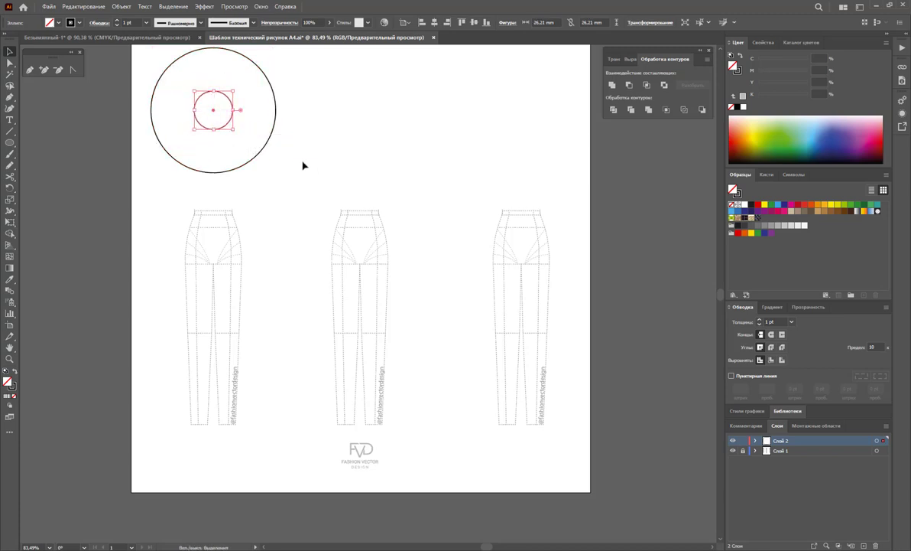
pyautogui.click(318, 163)
# - Zoom in on the first figure template
pyautogui.scroll(2, 318, 163)
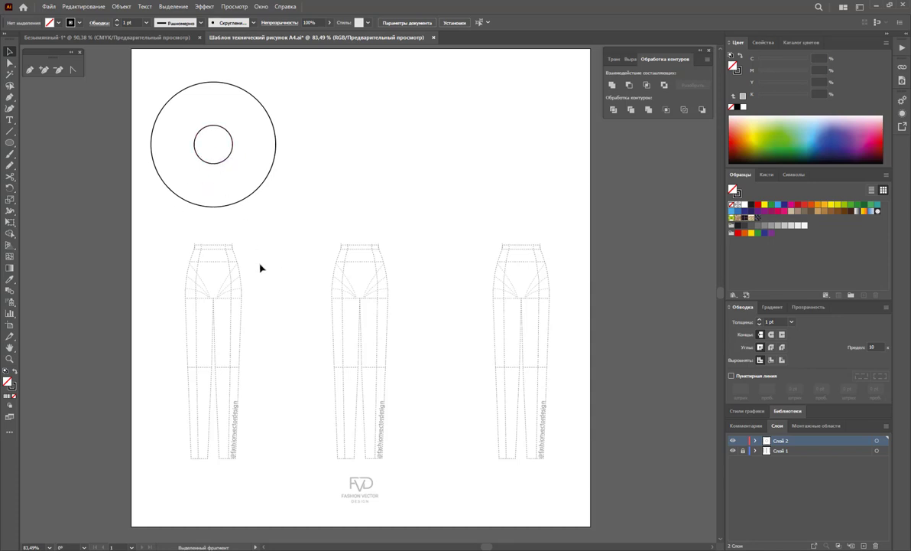
pyautogui.click(9, 358)
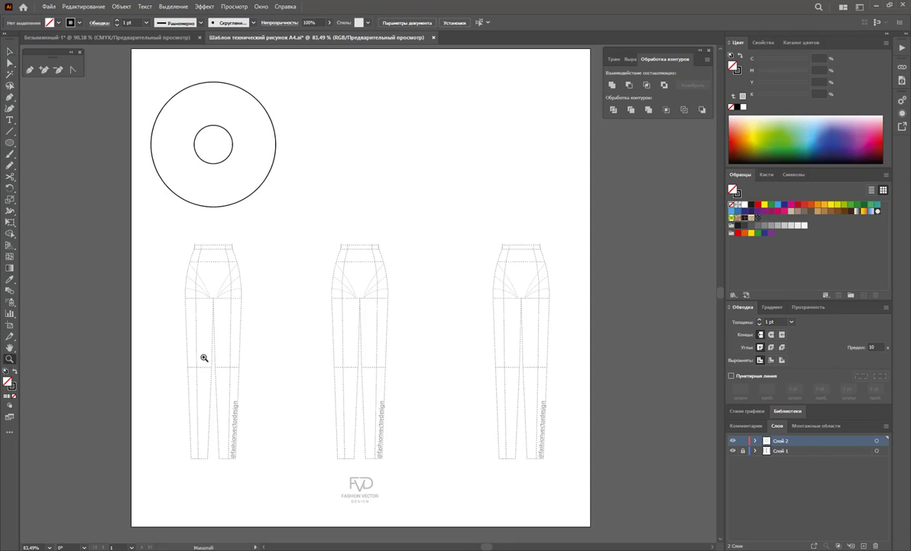
pyautogui.moveTo(229, 350); pyautogui.dragTo(280, 372)
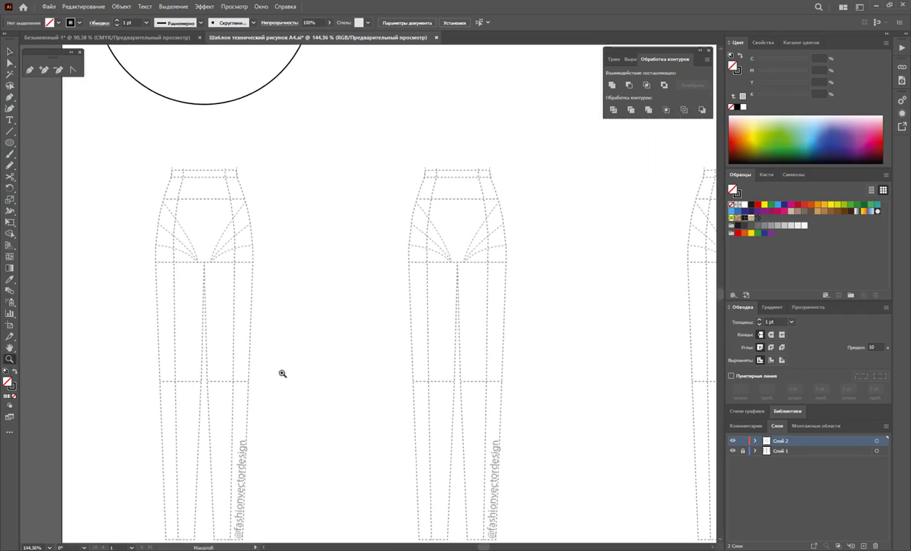
pyautogui.click(31, 72)
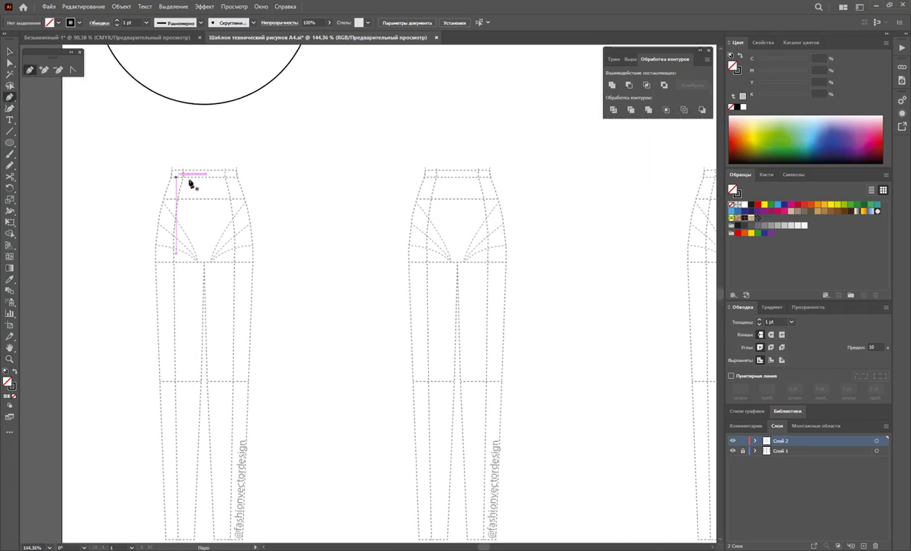
# - Draw a closed flared skirt outline with waistband, side seams and wavy hem
pyautogui.click(201, 177)
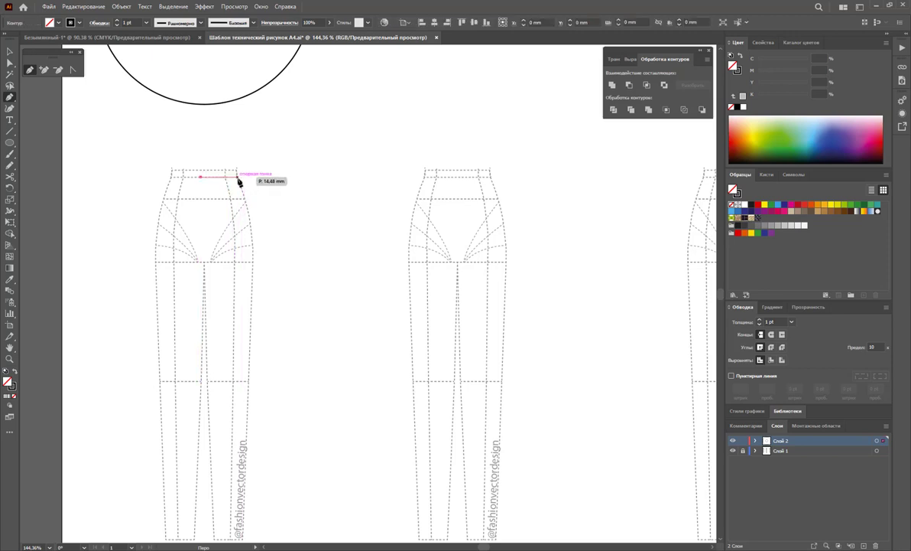
pyautogui.click(237, 176)
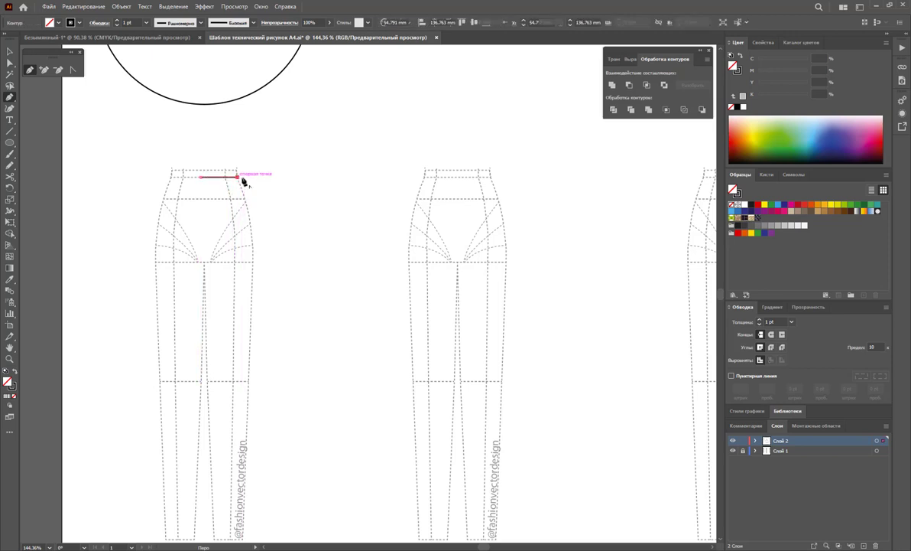
pyautogui.click(253, 218)
pyautogui.click(258, 238)
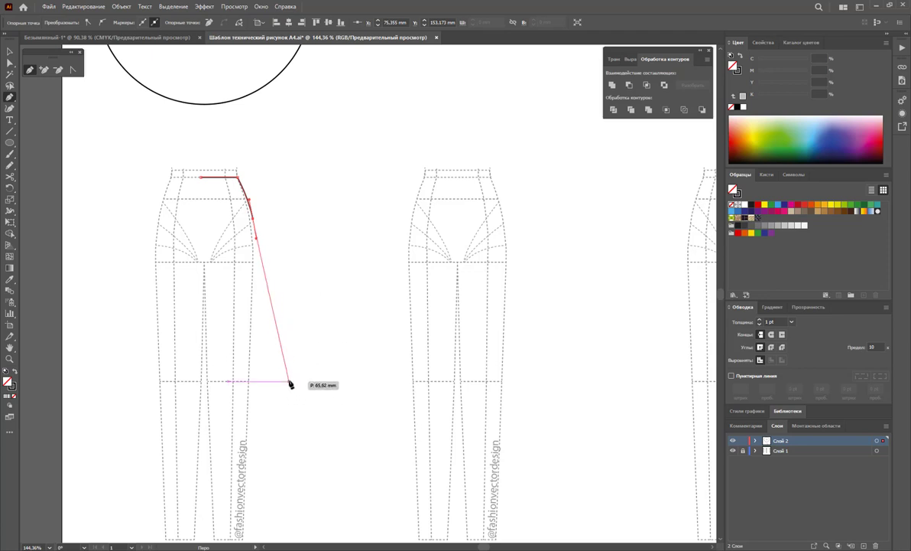
pyautogui.moveTo(290, 380); pyautogui.dragTo(268, 379)
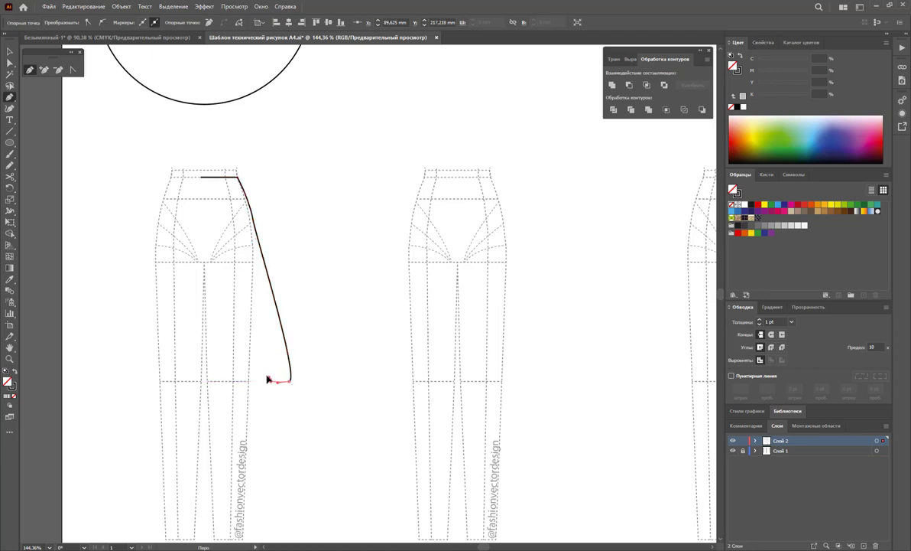
pyautogui.moveTo(248, 372)
pyautogui.mouseDown()
pyautogui.moveTo(257, 389)
pyautogui.moveTo(145, 378)
pyautogui.moveTo(158, 214)
pyautogui.mouseUp()
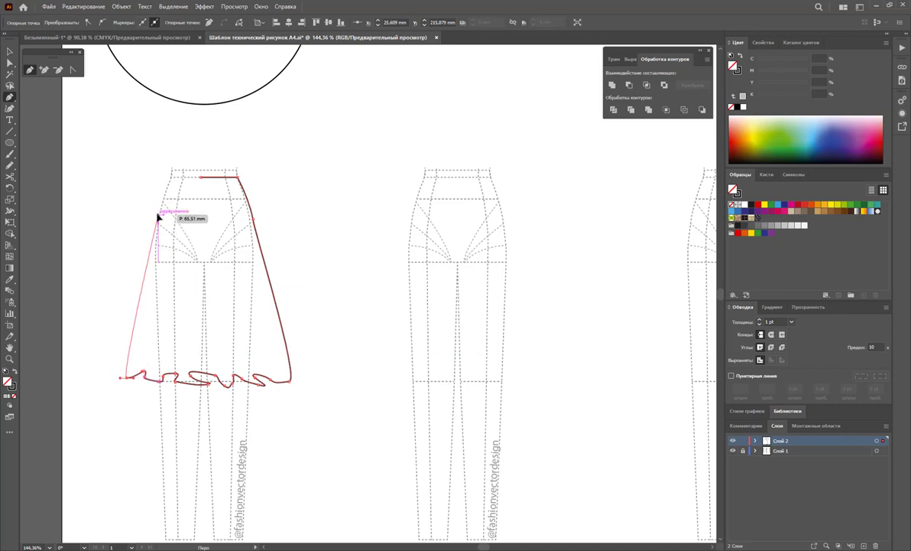
pyautogui.moveTo(172, 177); pyautogui.dragTo(208, 179)
pyautogui.click(237, 177)
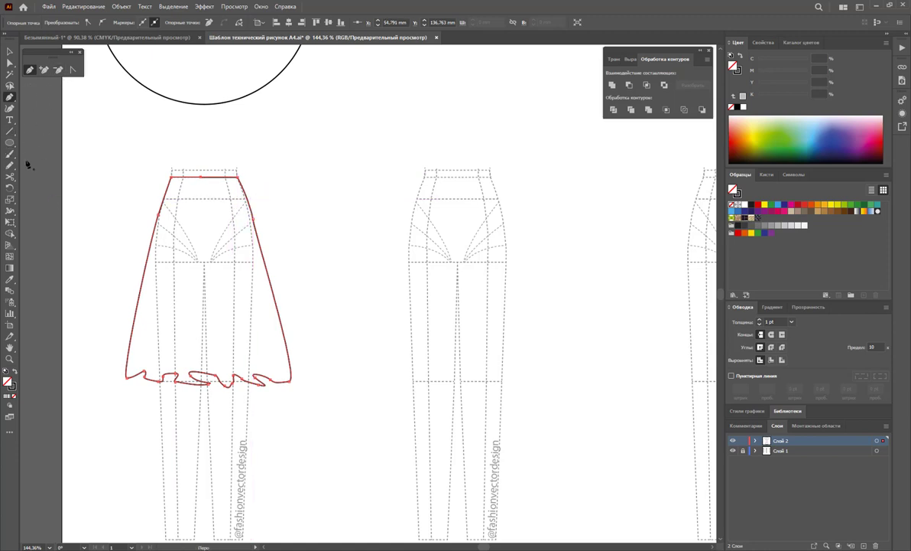
# - Smooth the skirt's wavy hemline with the Smooth tool
pyautogui.moveTo(14, 170); pyautogui.dragTo(46, 189)
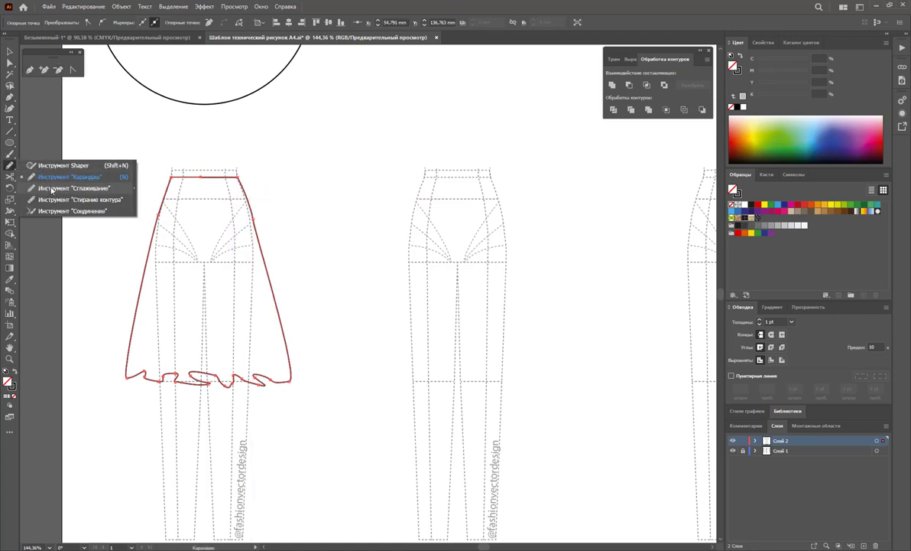
pyautogui.moveTo(260, 386); pyautogui.dragTo(171, 373)
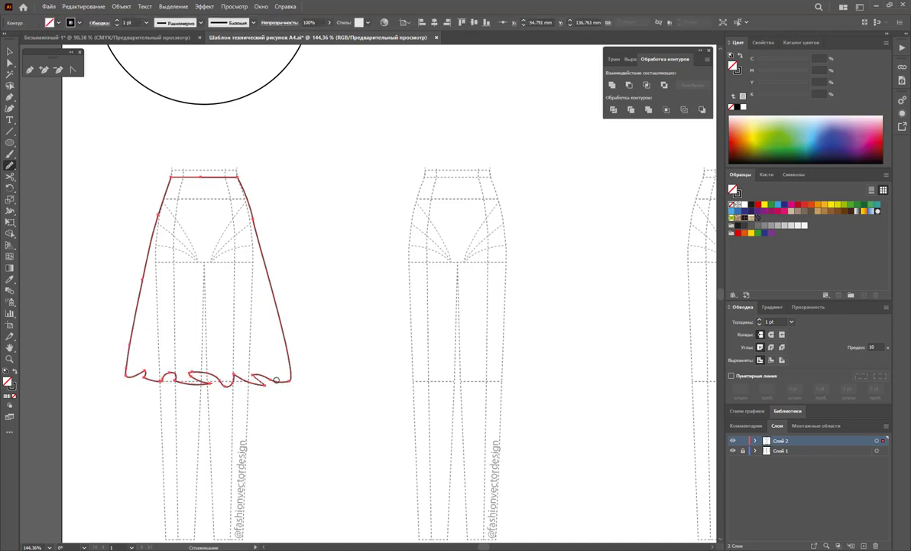
pyautogui.moveTo(277, 379); pyautogui.dragTo(300, 391)
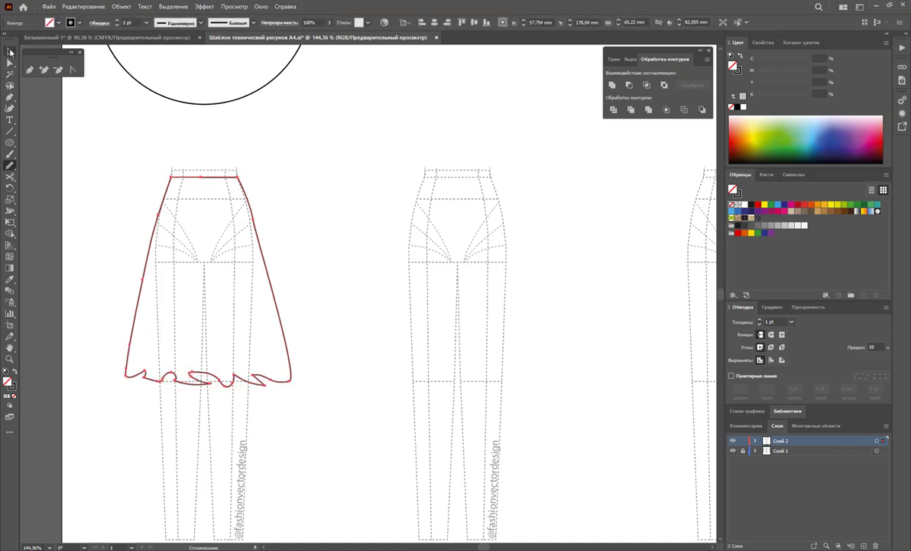
pyautogui.click(10, 51)
pyautogui.click(59, 132)
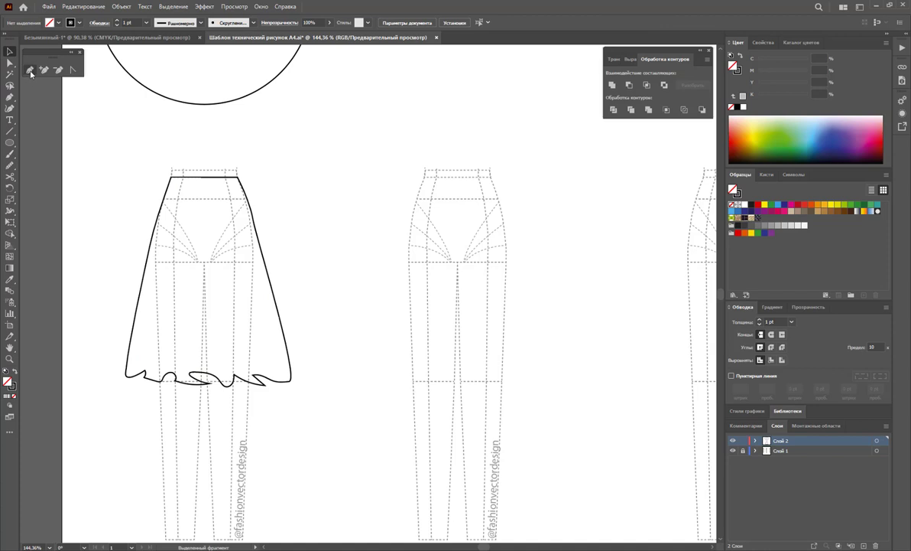
# - Draw the first two fold lines rising from the hem into the skirt
pyautogui.click(189, 375)
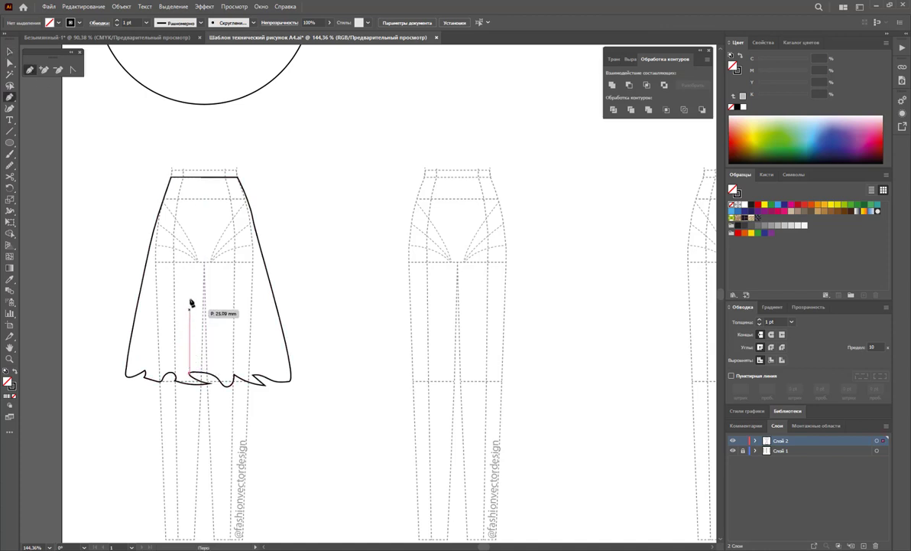
pyautogui.click(198, 224)
pyautogui.keyDown('ctrl'); pyautogui.click(237, 261); pyautogui.keyUp('ctrl')
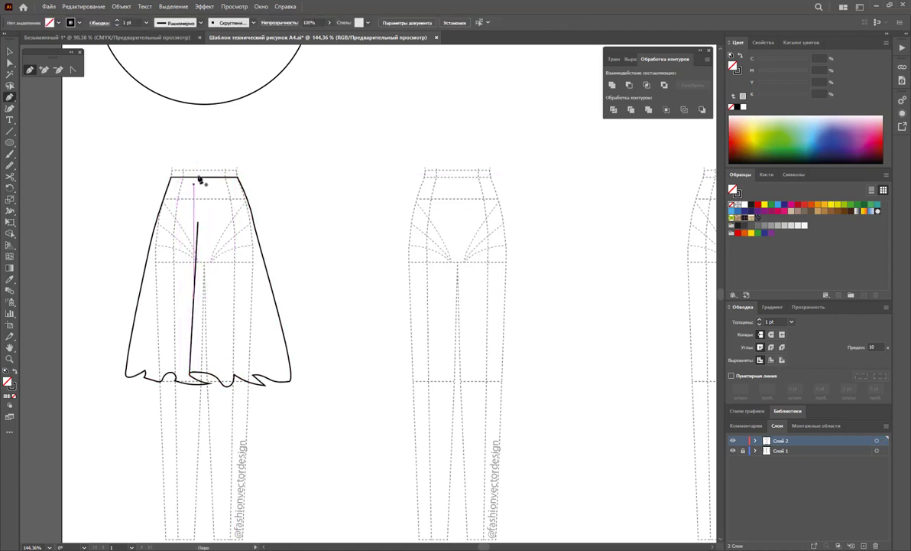
pyautogui.click(235, 377)
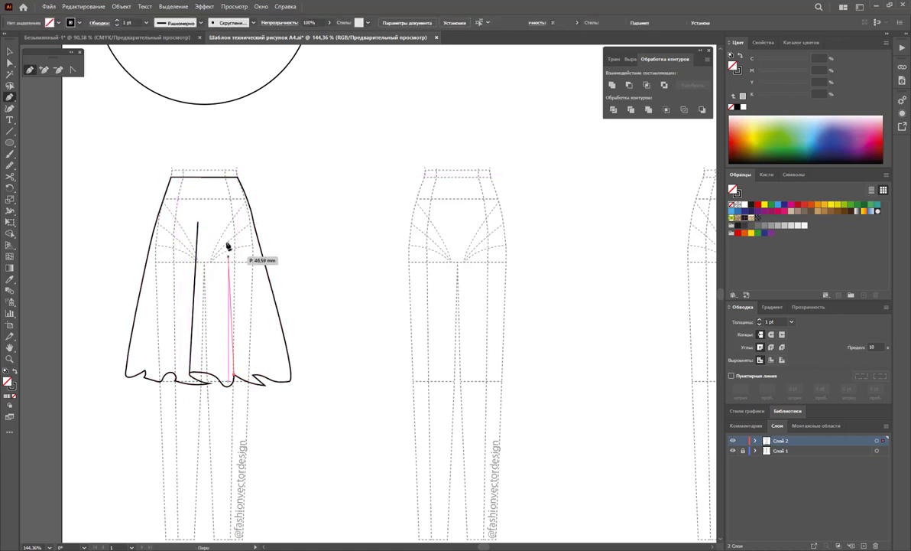
pyautogui.click(220, 193)
pyautogui.press('Escape')
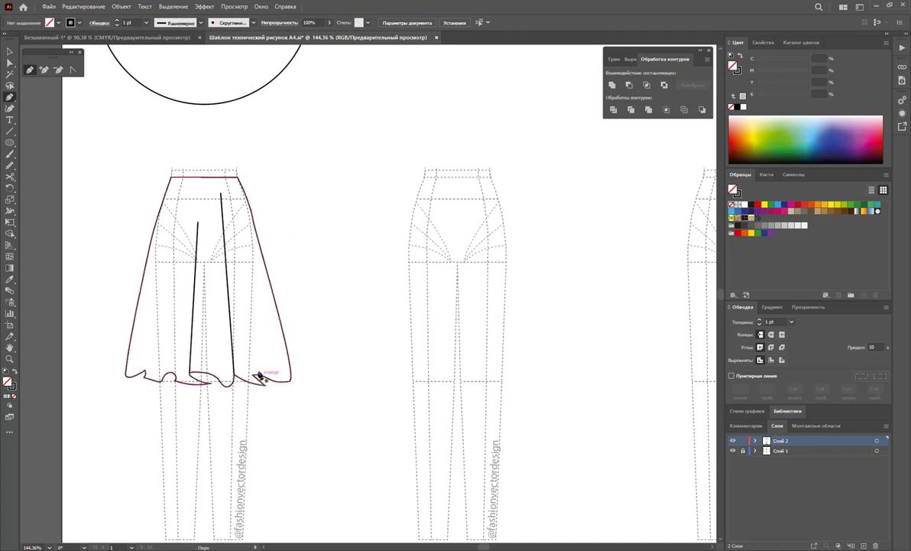
# - Add a third fold line mid-skirt and another on the left side
pyautogui.click(252, 376)
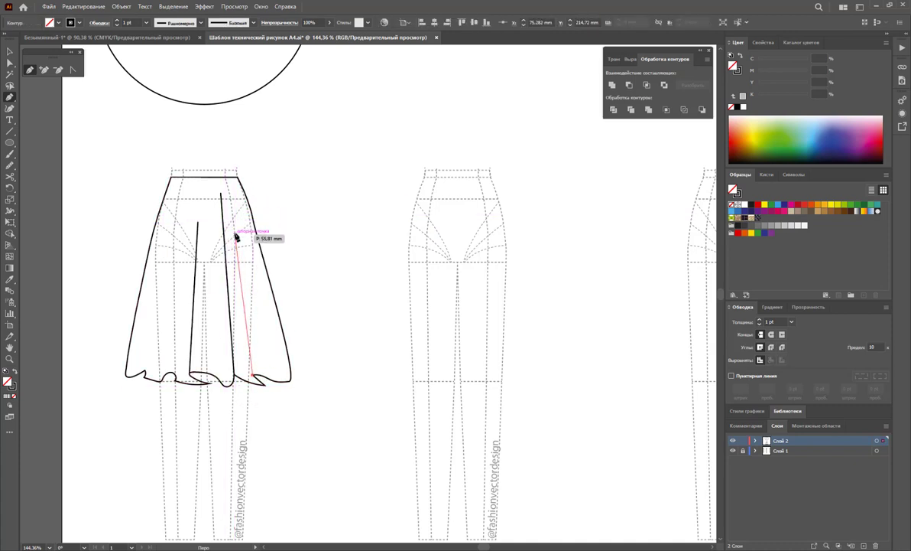
pyautogui.click(235, 233)
pyautogui.press('Escape')
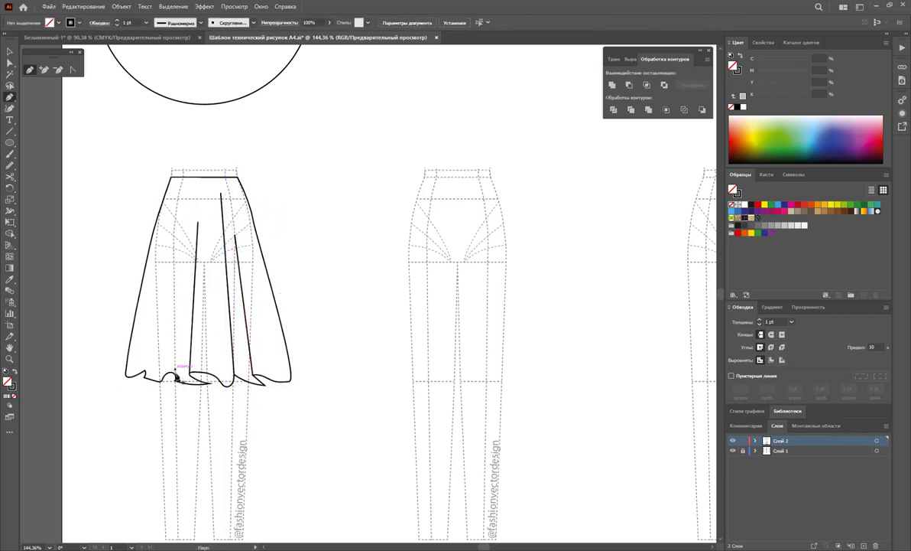
pyautogui.click(183, 251)
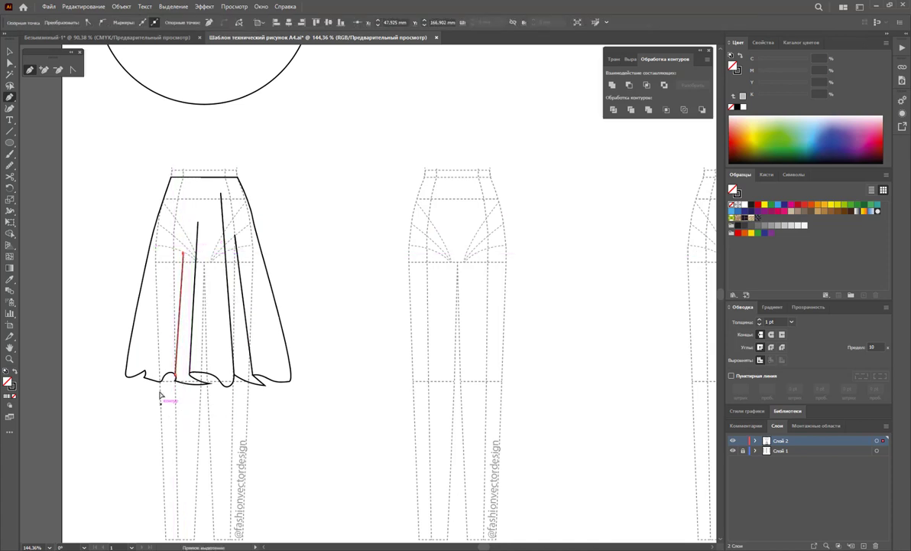
pyautogui.click(165, 376)
pyautogui.hotkey('ctrl', 'z')
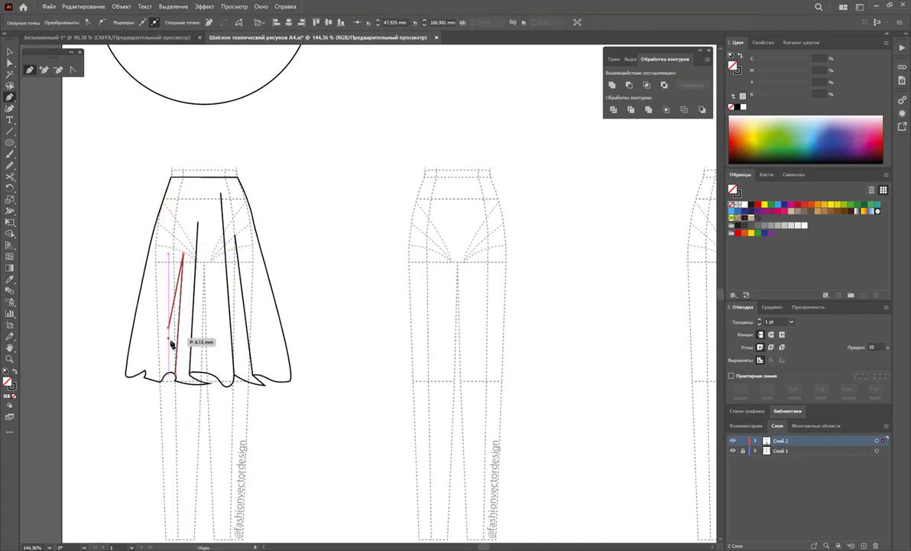
pyautogui.click(172, 375)
pyautogui.press('Escape')
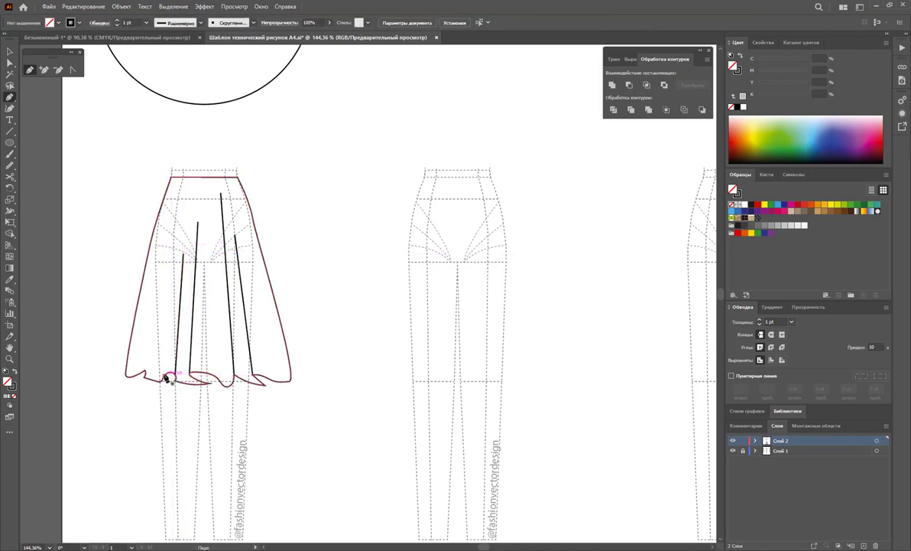
# - Add two more left pleat lines, then select only the pleat lines
pyautogui.click(166, 376)
pyautogui.click(174, 246)
pyautogui.press('Escape')
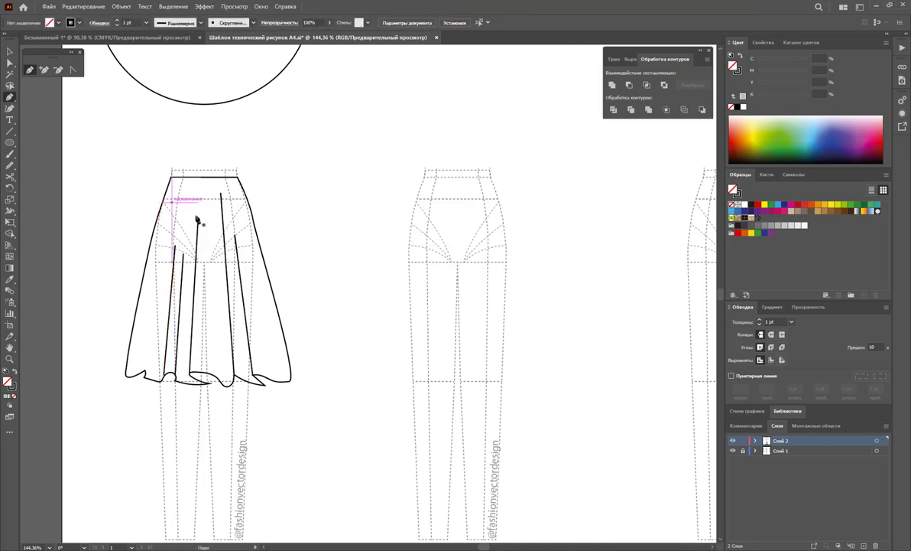
pyautogui.click(145, 372)
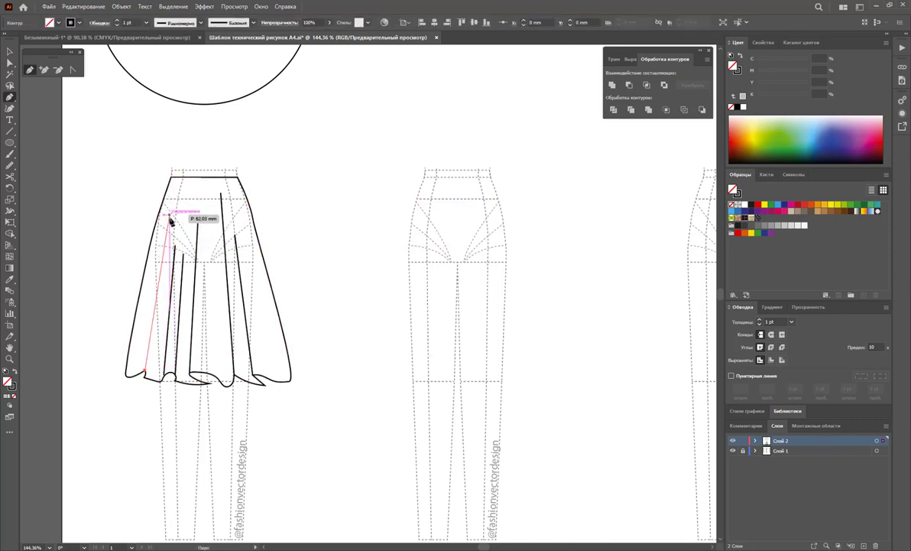
pyautogui.click(169, 219)
pyautogui.press('Escape')
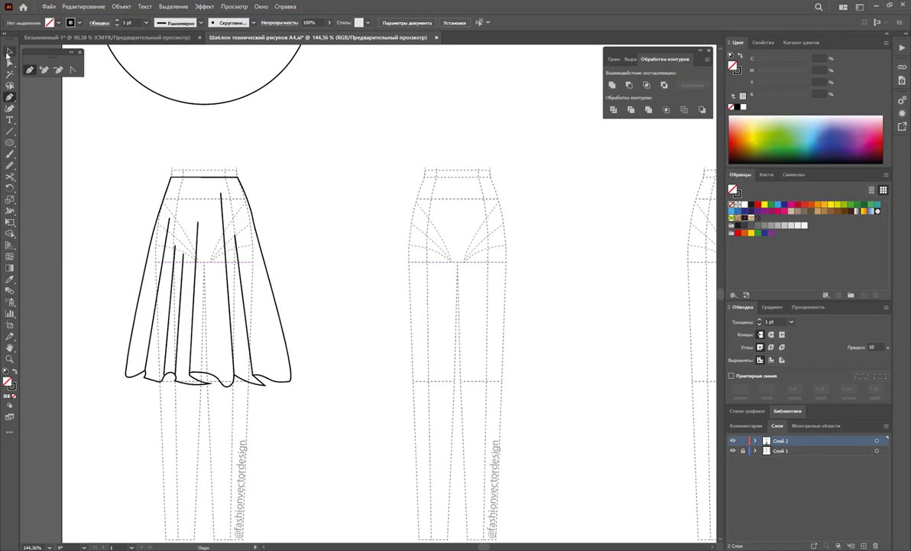
pyautogui.moveTo(302, 269); pyautogui.dragTo(108, 345)
pyautogui.keyDown('shift'); pyautogui.click(276, 353); pyautogui.keyUp('shift')
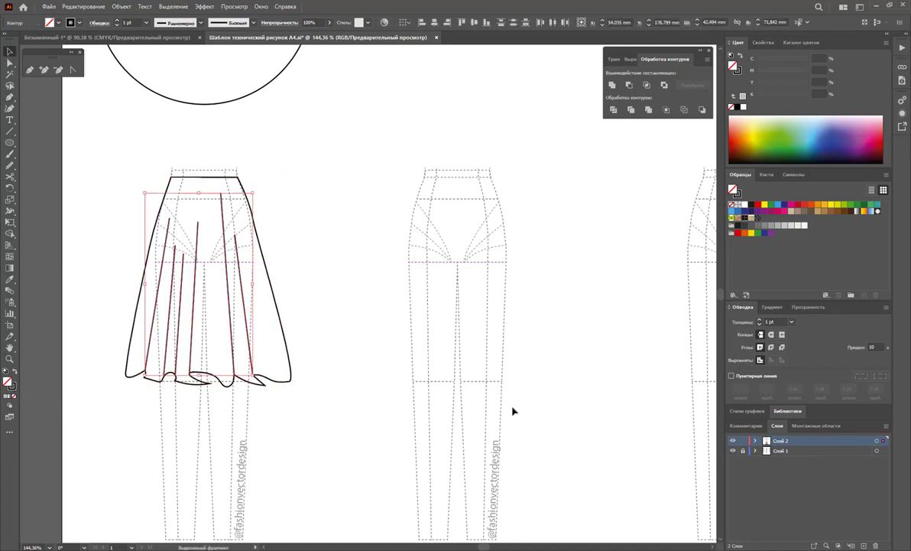
# - Give the pleat lines a tapered width profile at 0.5 pt weight
pyautogui.click(886, 307)
pyautogui.click(841, 311)
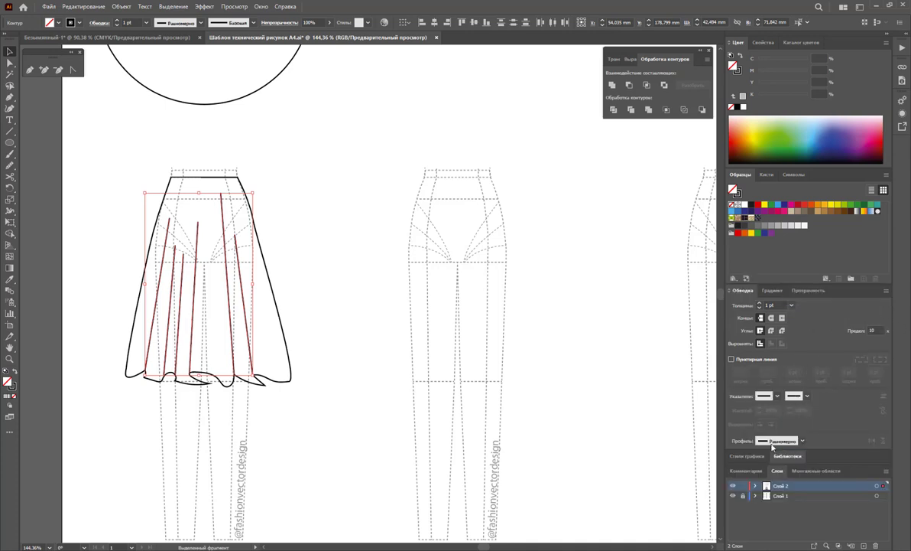
pyautogui.click(802, 442)
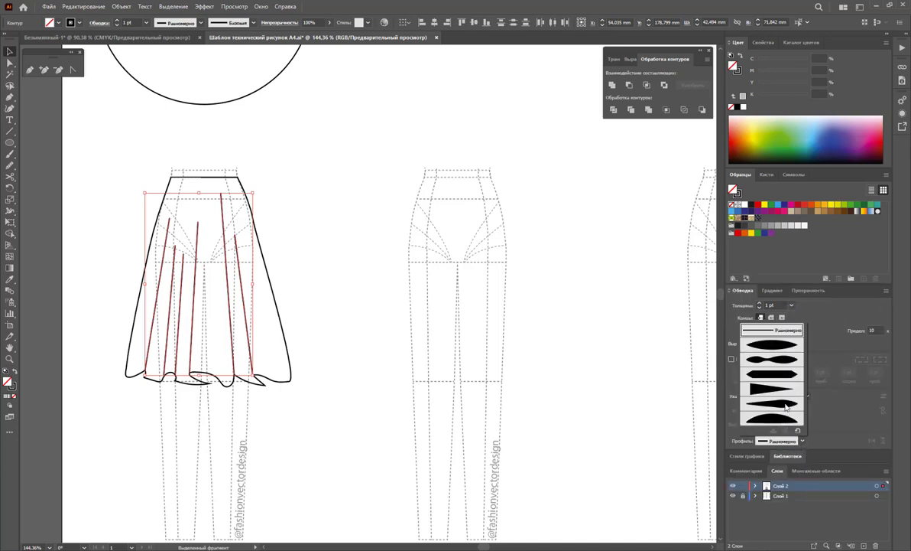
pyautogui.click(786, 406)
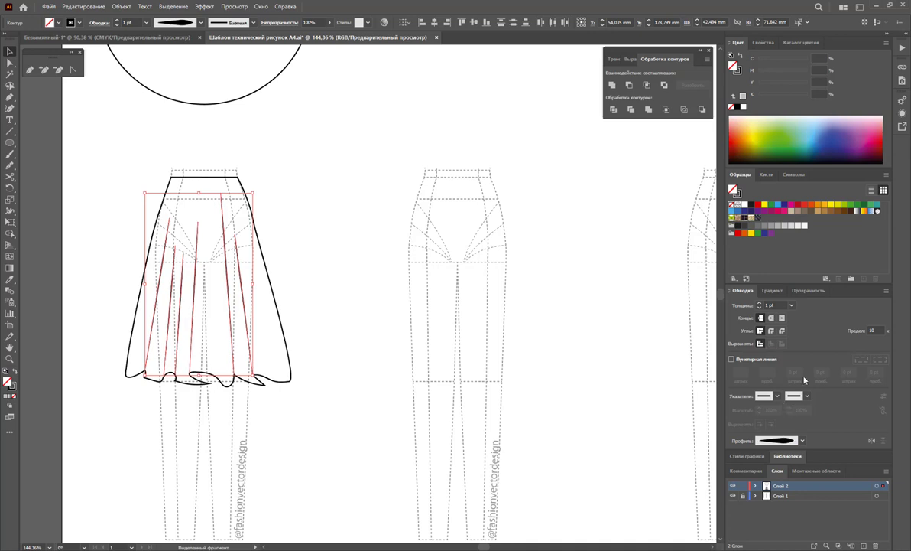
pyautogui.click(791, 305)
pyautogui.click(754, 270)
pyautogui.click(469, 253)
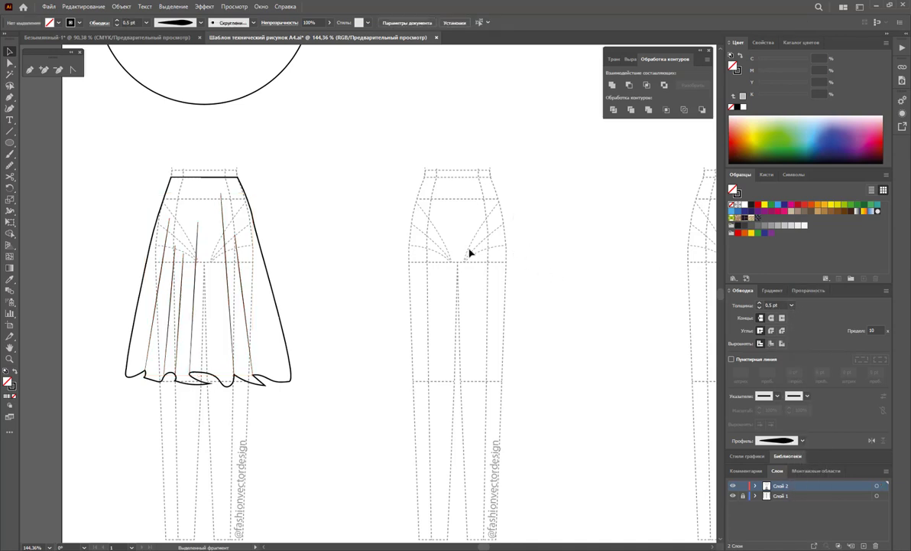
# - Fill the skirt outline with white to hide the template beneath
pyautogui.click(265, 277)
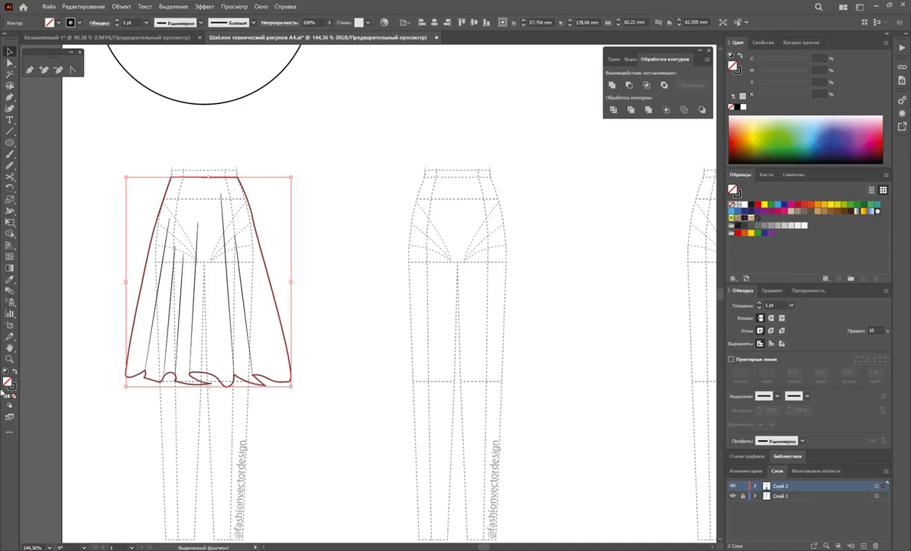
pyautogui.click(745, 205)
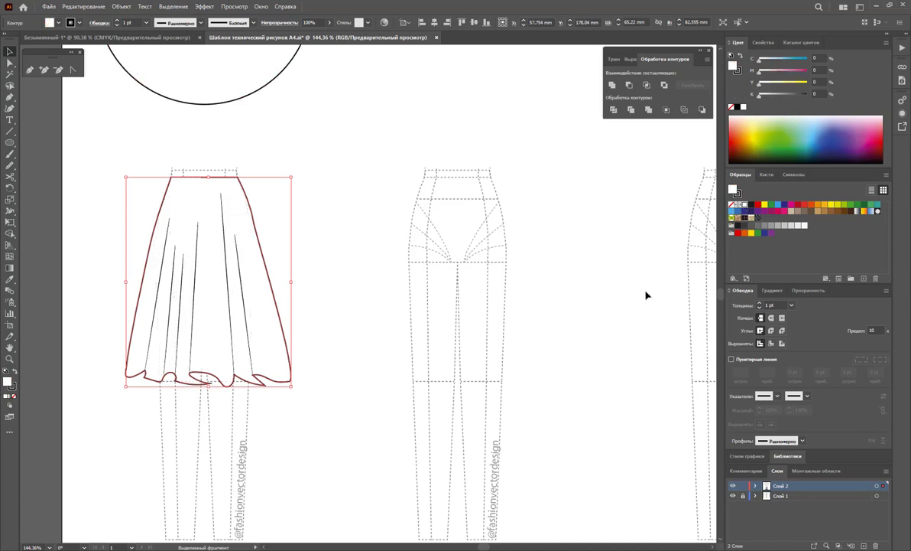
pyautogui.click(636, 298)
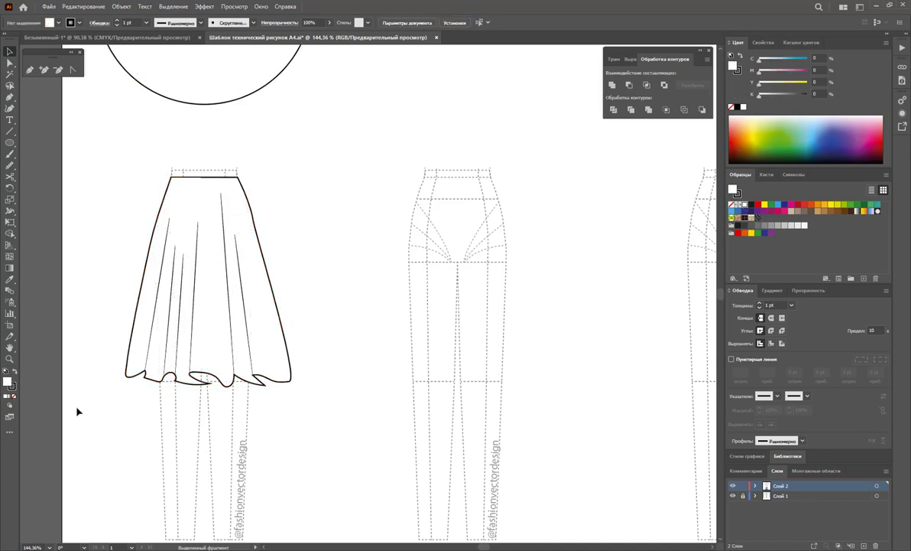
pyautogui.click(9, 346)
# - Zoom in on the hem and draw three curled fold shapes along it with the Pen tool
pyautogui.moveTo(220, 383); pyautogui.dragTo(314, 387)
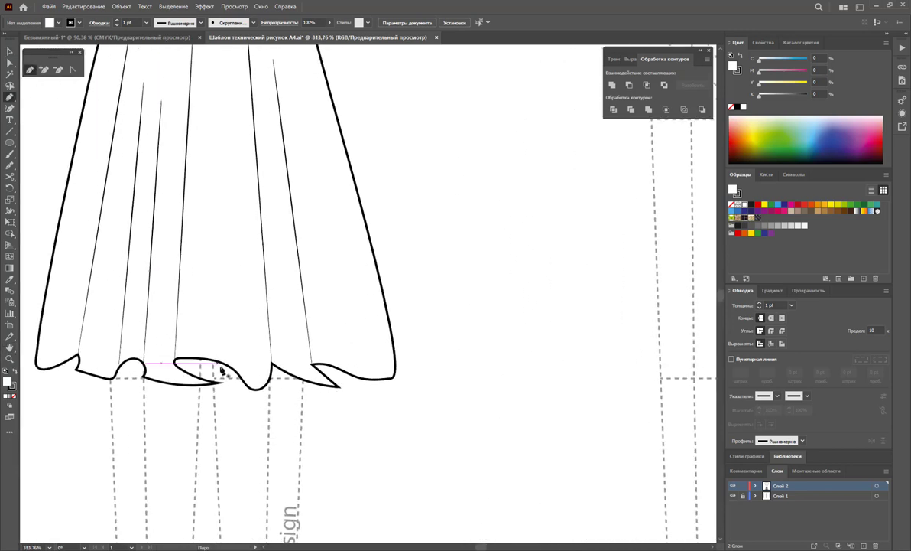
pyautogui.moveTo(218, 373); pyautogui.dragTo(175, 361)
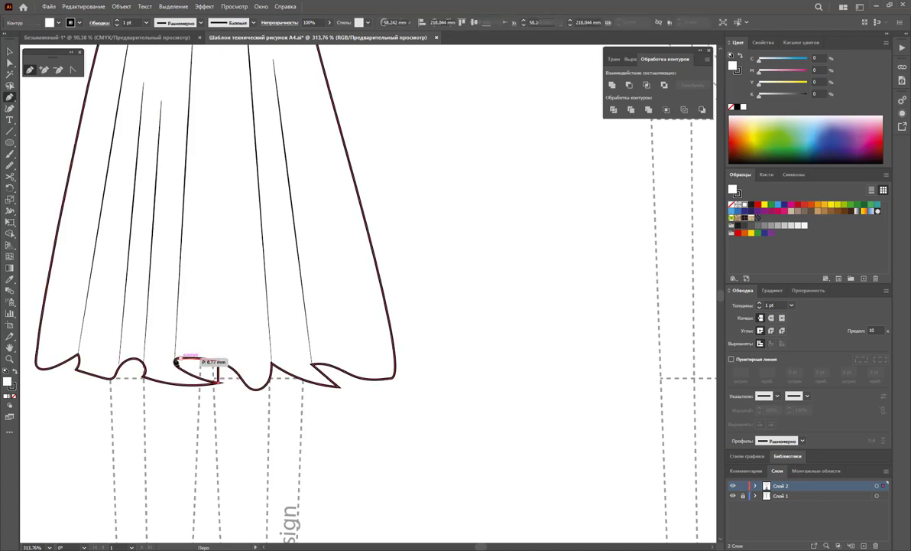
pyautogui.click(175, 358)
pyautogui.click(218, 377)
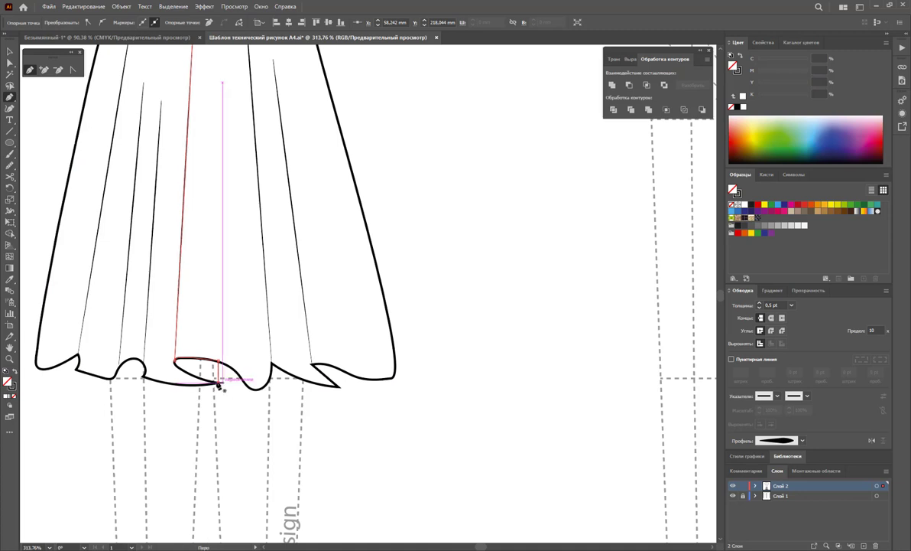
pyautogui.moveTo(218, 380)
pyautogui.mouseDown()
pyautogui.moveTo(175, 370)
pyautogui.moveTo(221, 387)
pyautogui.mouseUp()
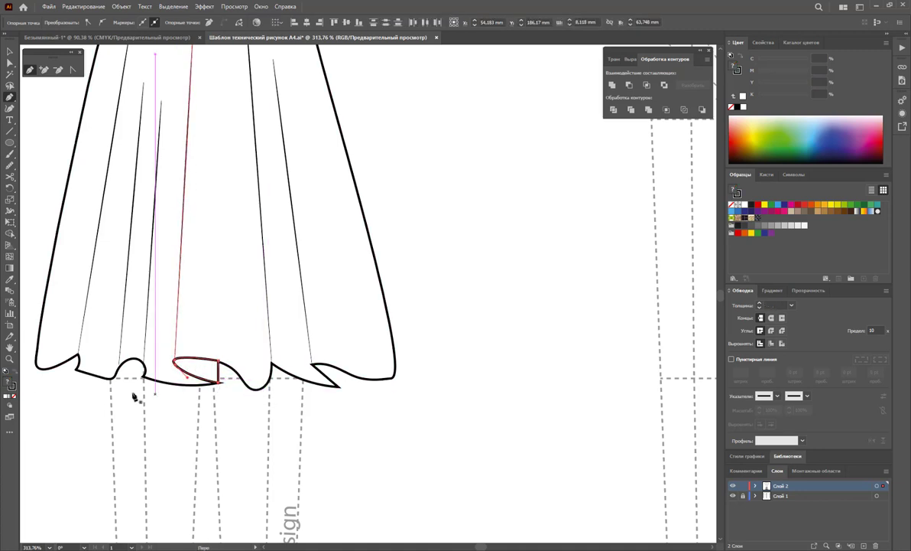
pyautogui.press('Escape')
pyautogui.click(117, 373)
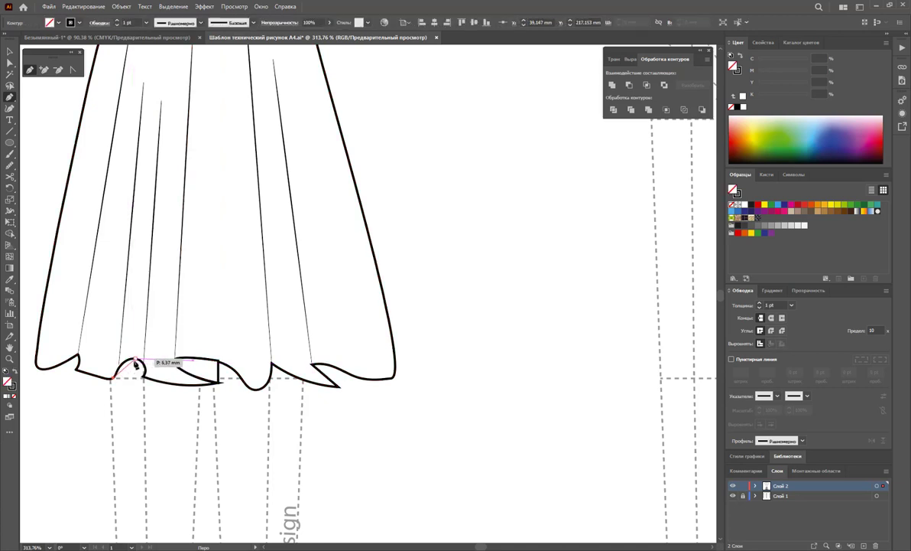
pyautogui.click(132, 357)
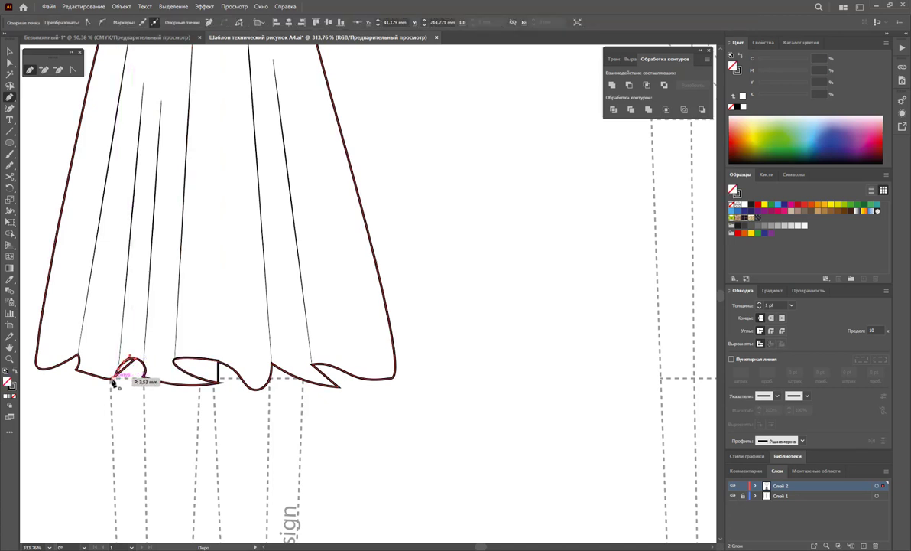
pyautogui.click(339, 386)
pyautogui.click(341, 369)
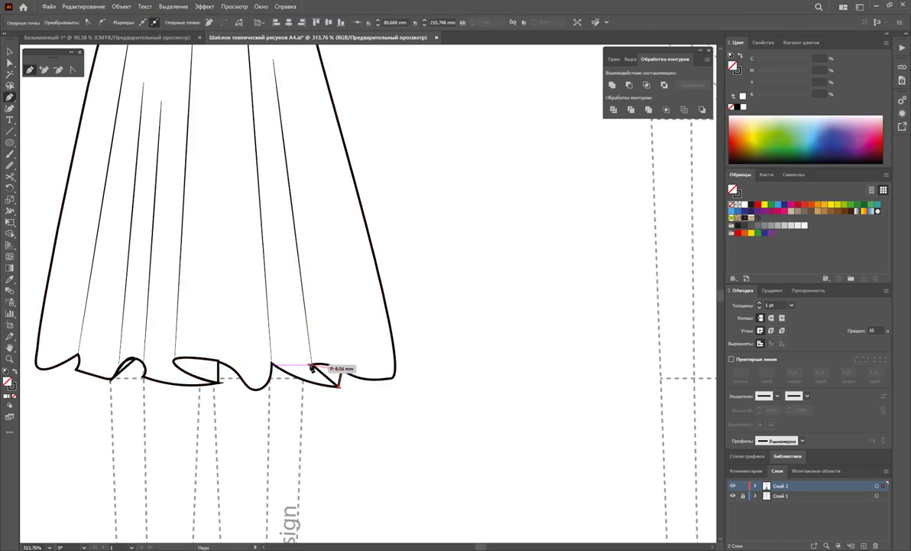
pyautogui.click(312, 359)
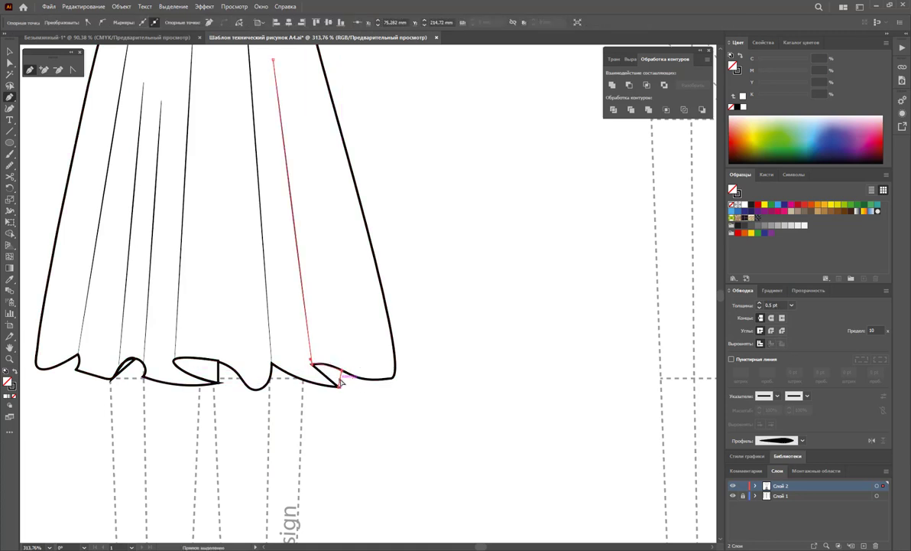
pyautogui.moveTo(325, 368)
pyautogui.mouseDown()
pyautogui.moveTo(322, 377)
pyautogui.moveTo(345, 387)
pyautogui.mouseUp()
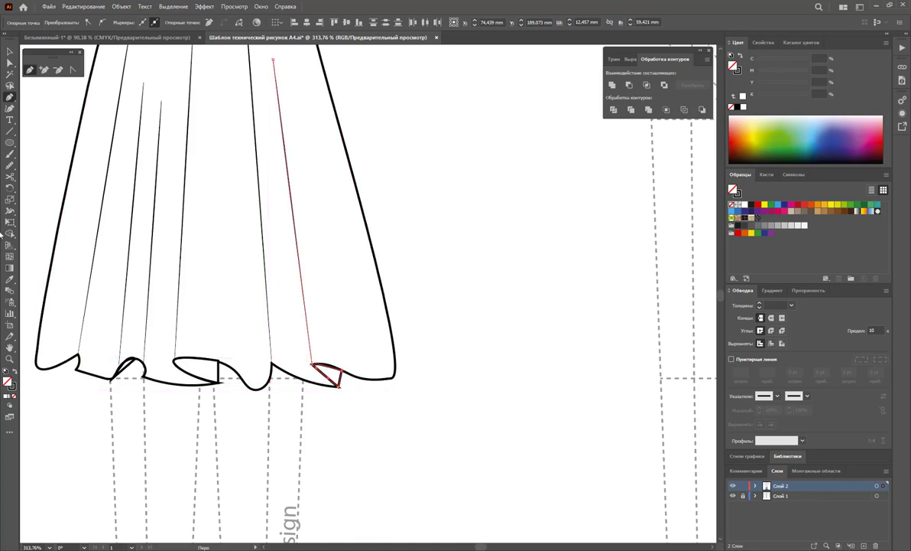
# - Send the hem fold shapes behind the skirt outline and give them a light grey fill
pyautogui.click(10, 51)
pyautogui.click(204, 453)
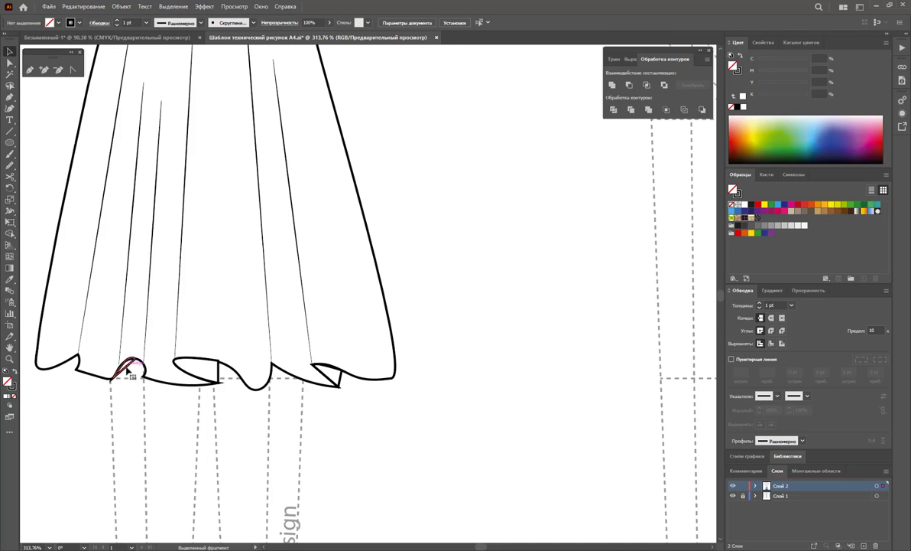
pyautogui.click(129, 369)
pyautogui.keyDown('shift'); pyautogui.click(195, 373); pyautogui.keyUp('shift')
pyautogui.keyDown('shift'); pyautogui.click(327, 376); pyautogui.keyUp('shift')
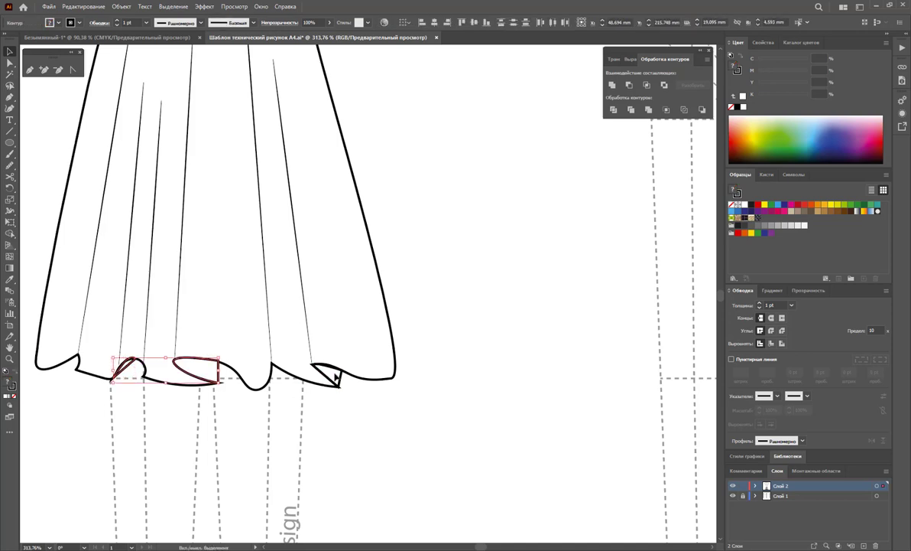
pyautogui.keyDown('shift'); pyautogui.click(340, 376); pyautogui.keyUp('shift')
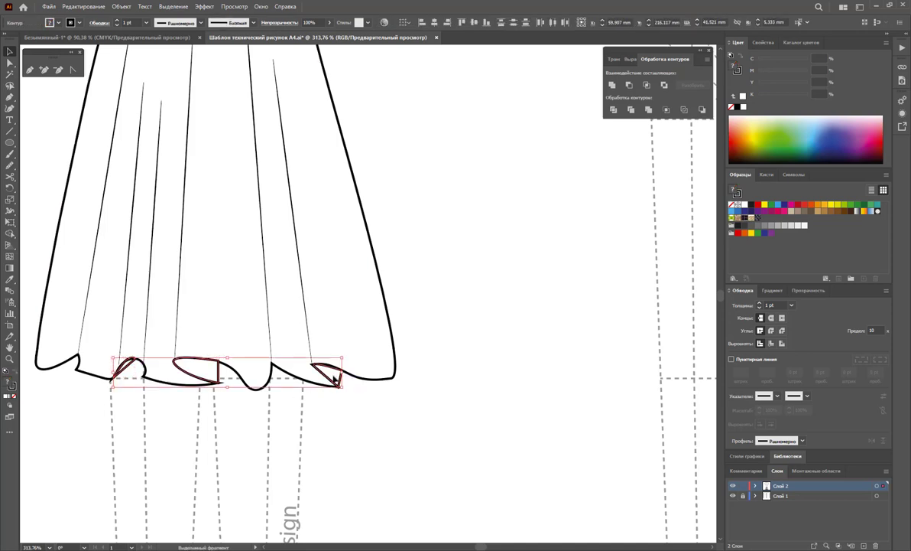
pyautogui.rightClick(343, 384)
pyautogui.moveTo(368, 334)
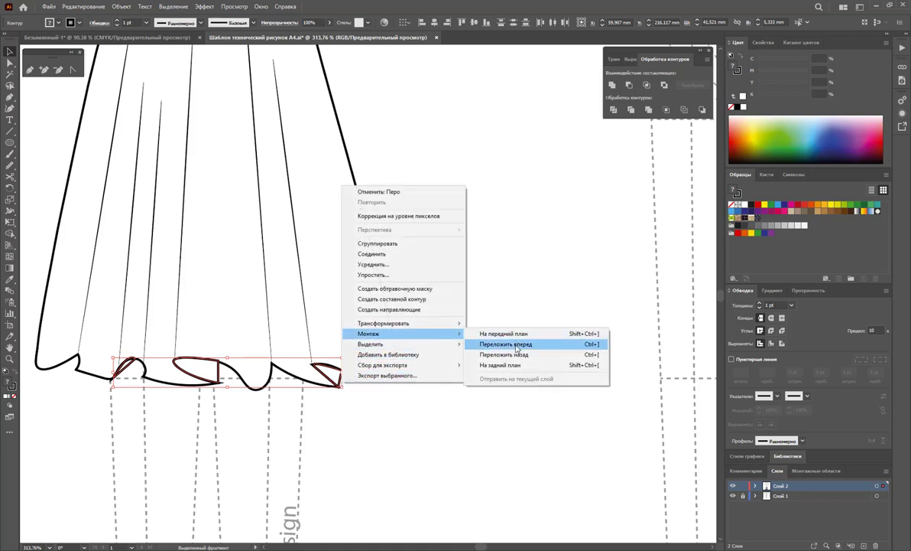
pyautogui.click(511, 366)
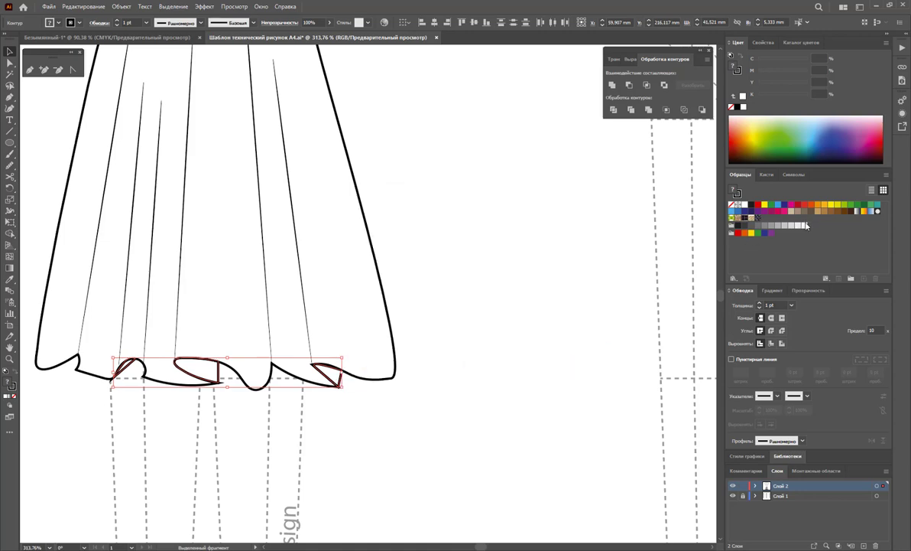
pyautogui.click(805, 225)
pyautogui.click(505, 335)
pyautogui.scroll(2, 489, 345)
pyautogui.scroll(3, 471, 350)
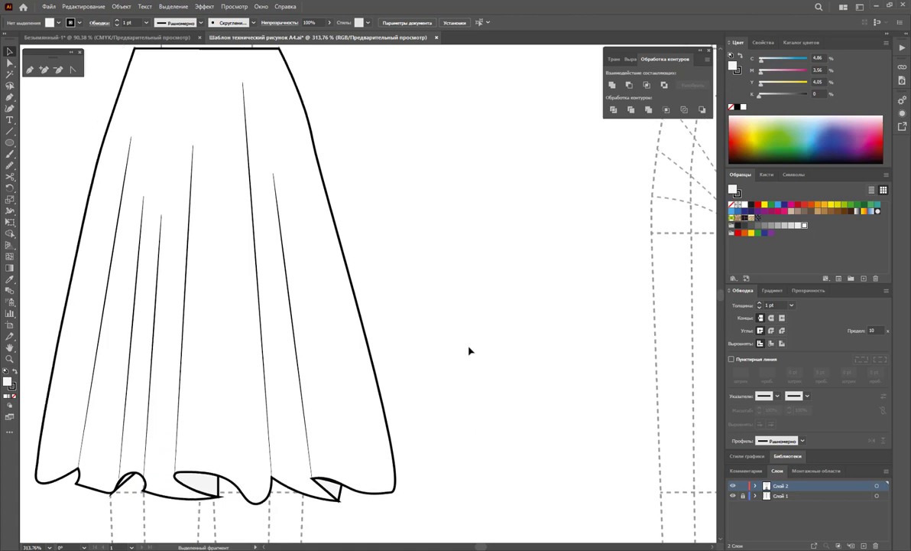
# - Draw narrow closed fold wedges with the Pencil rising from the middle and left hem
pyautogui.click(30, 69)
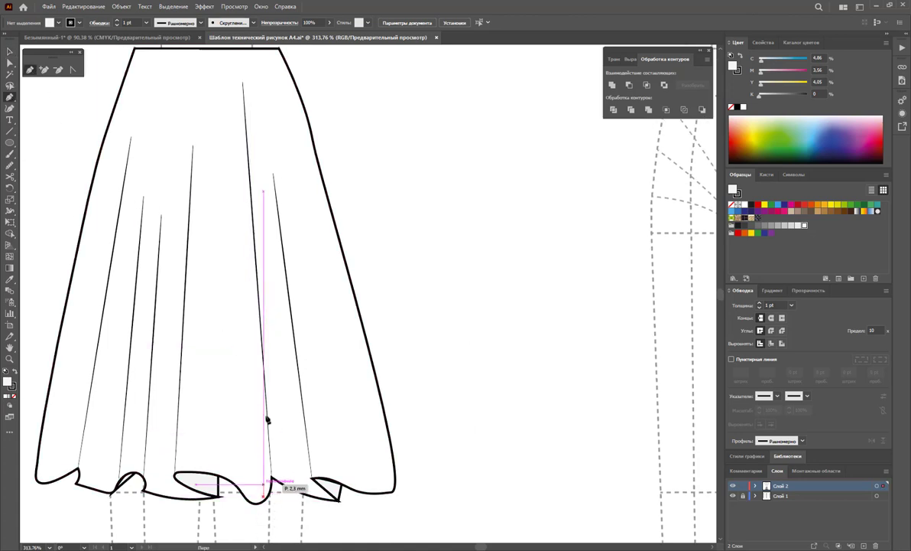
pyautogui.moveTo(264, 493)
pyautogui.mouseDown()
pyautogui.moveTo(247, 494)
pyautogui.moveTo(266, 502)
pyautogui.moveTo(275, 186)
pyautogui.mouseUp()
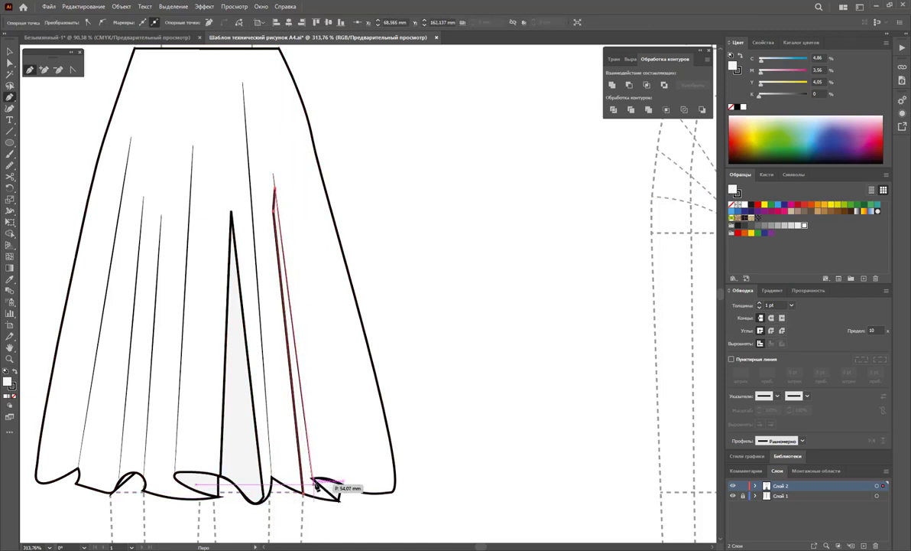
pyautogui.moveTo(318, 487); pyautogui.dragTo(335, 497)
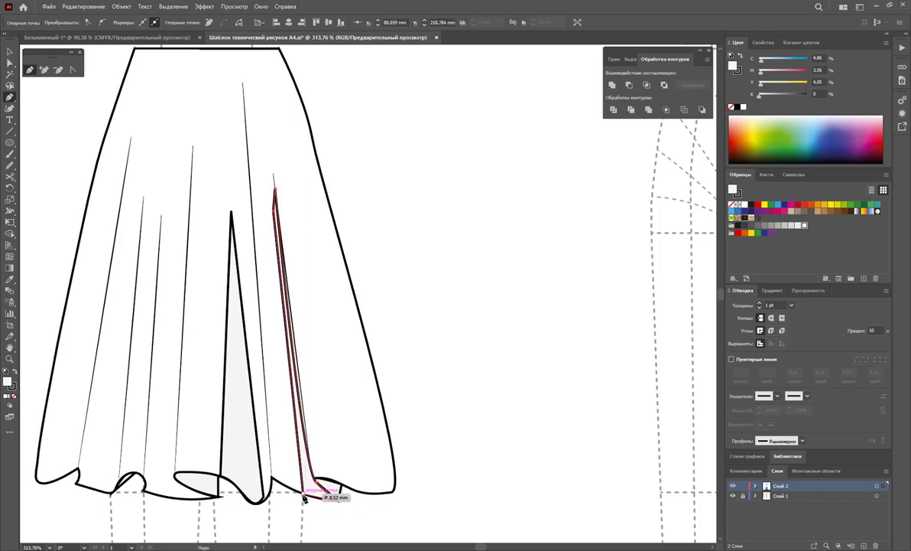
pyautogui.moveTo(303, 497); pyautogui.dragTo(304, 491)
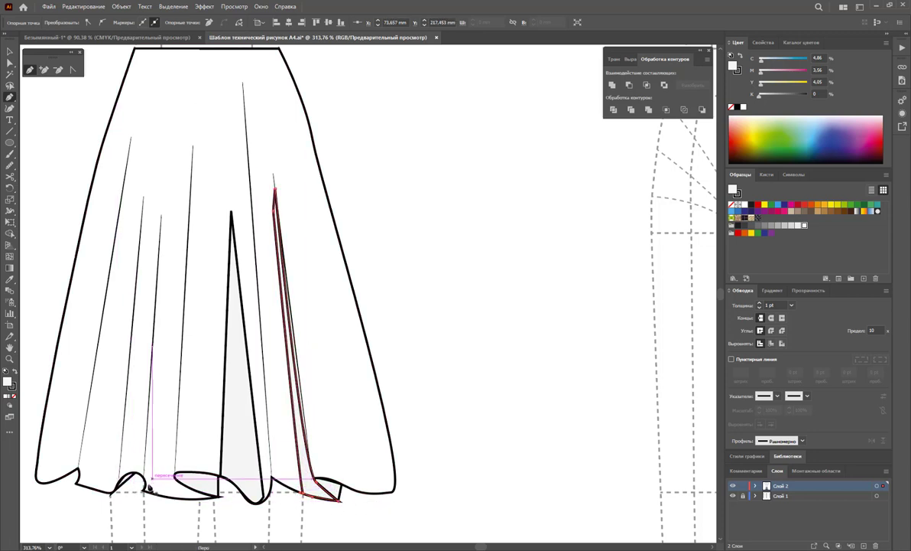
pyautogui.moveTo(144, 478); pyautogui.dragTo(161, 215)
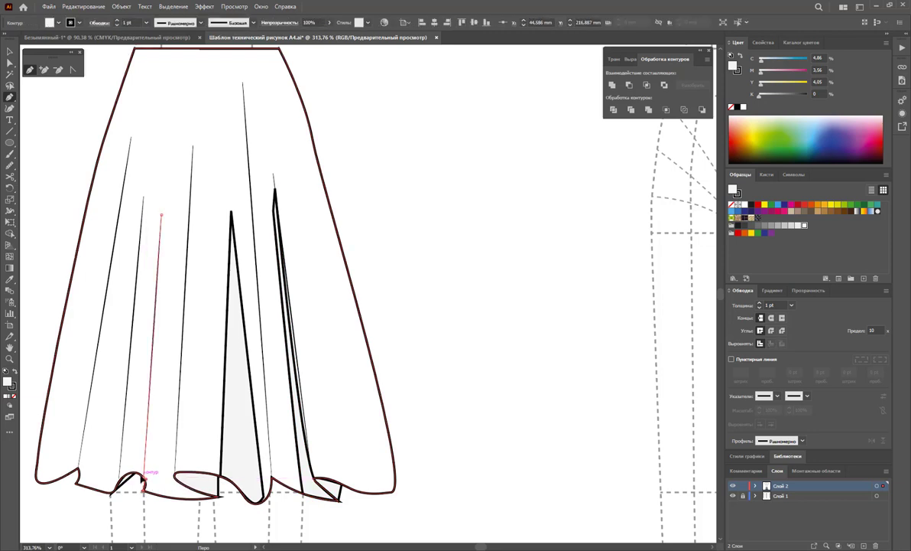
pyautogui.click(143, 479)
pyautogui.moveTo(142, 478); pyautogui.dragTo(140, 466)
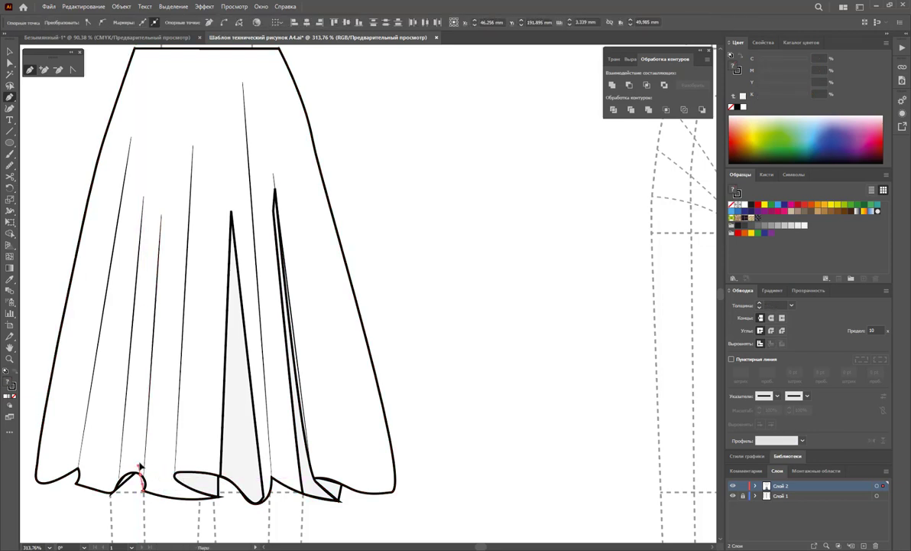
pyautogui.moveTo(158, 204); pyautogui.dragTo(164, 179)
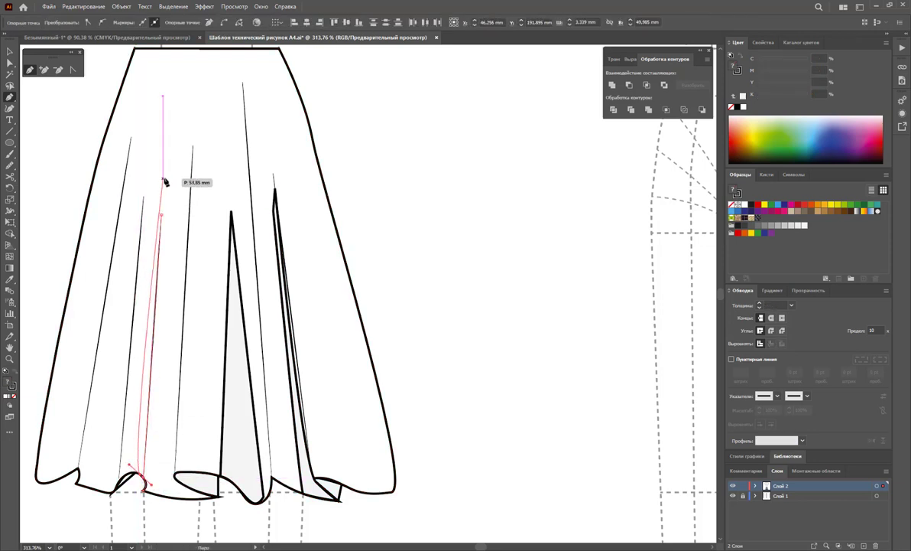
pyautogui.moveTo(186, 491)
pyautogui.mouseDown()
pyautogui.moveTo(170, 480)
pyautogui.moveTo(142, 490)
pyautogui.mouseUp()
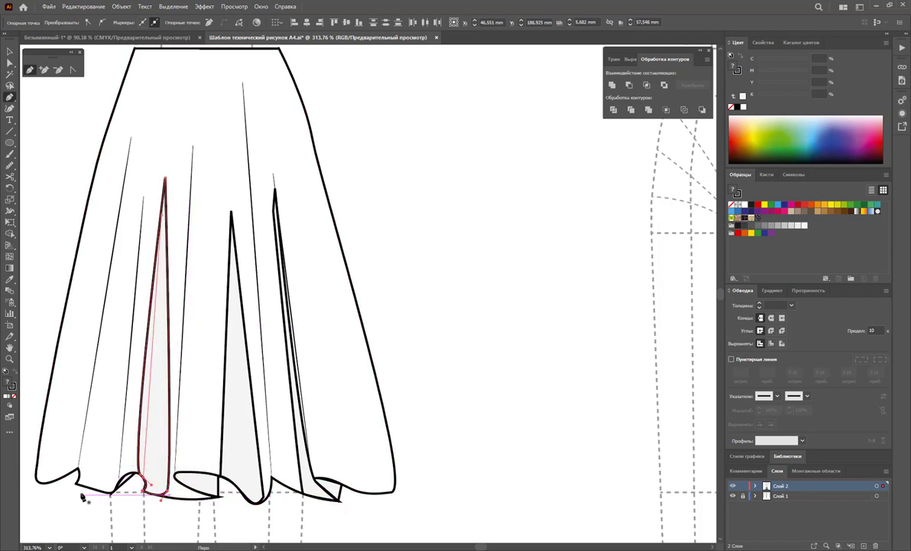
# - Add two more narrow fold wedges at the skirt's far left hem
pyautogui.moveTo(93, 492); pyautogui.dragTo(123, 217)
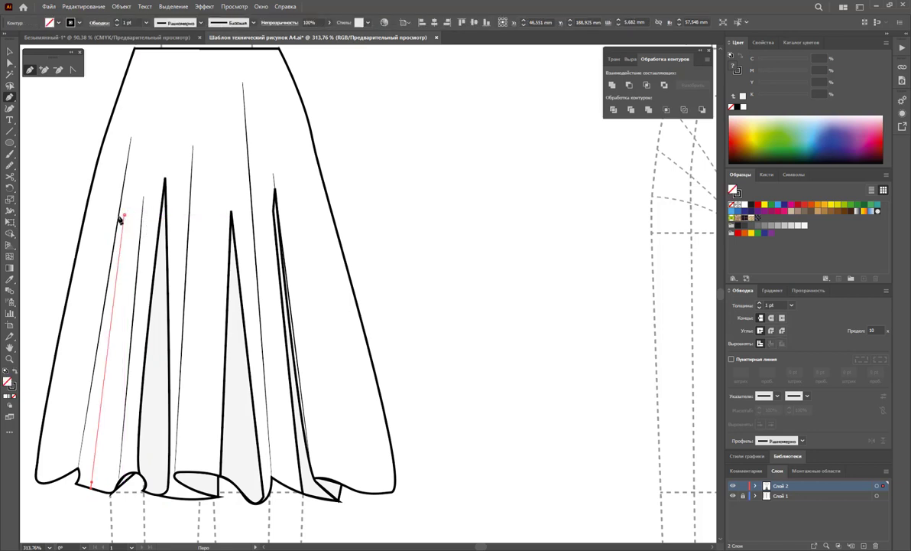
pyautogui.moveTo(74, 482); pyautogui.dragTo(89, 484)
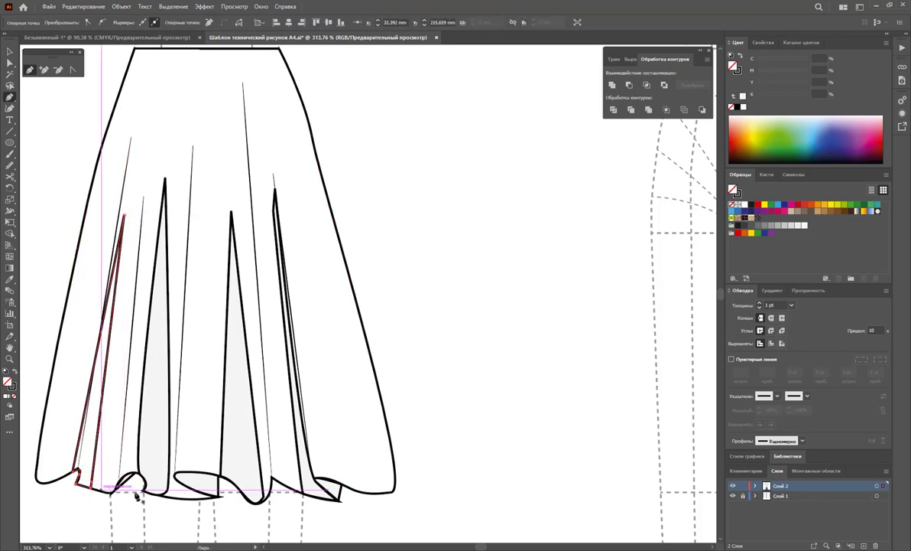
pyautogui.moveTo(108, 490)
pyautogui.mouseDown()
pyautogui.moveTo(131, 280)
pyautogui.moveTo(108, 491)
pyautogui.mouseUp()
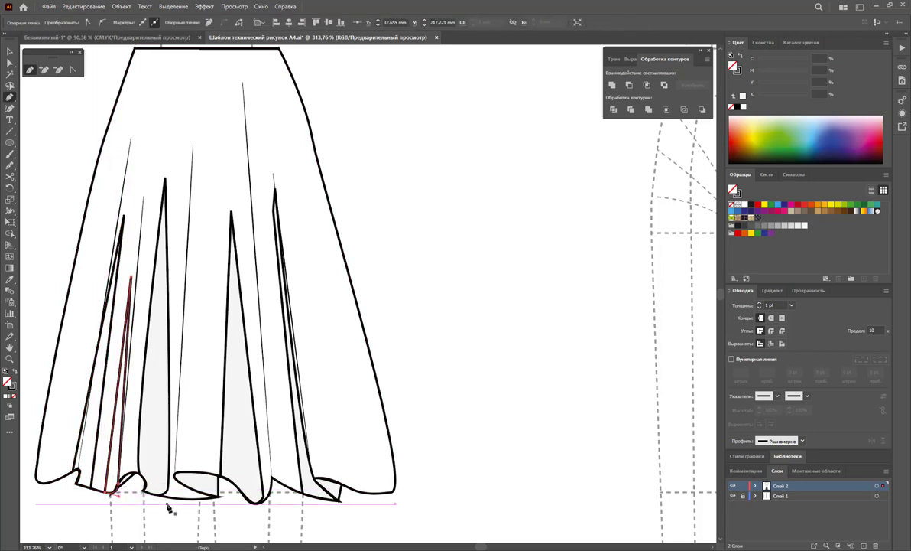
pyautogui.moveTo(119, 495); pyautogui.dragTo(112, 493)
# - Shift-select all the fold wedges across the skirt
pyautogui.click(9, 52)
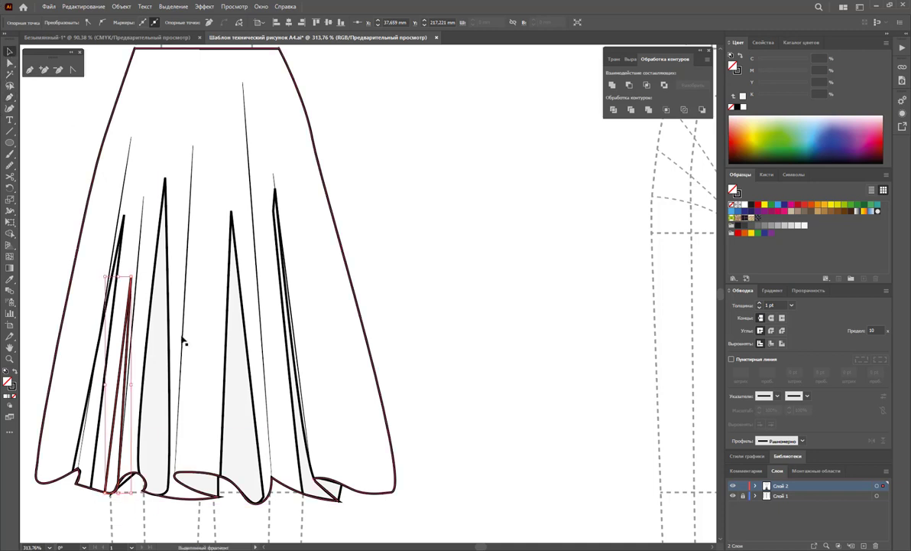
pyautogui.keyDown('shift'); pyautogui.click(122, 230); pyautogui.keyUp('shift')
pyautogui.keyDown('shift'); pyautogui.click(165, 229); pyautogui.keyUp('shift')
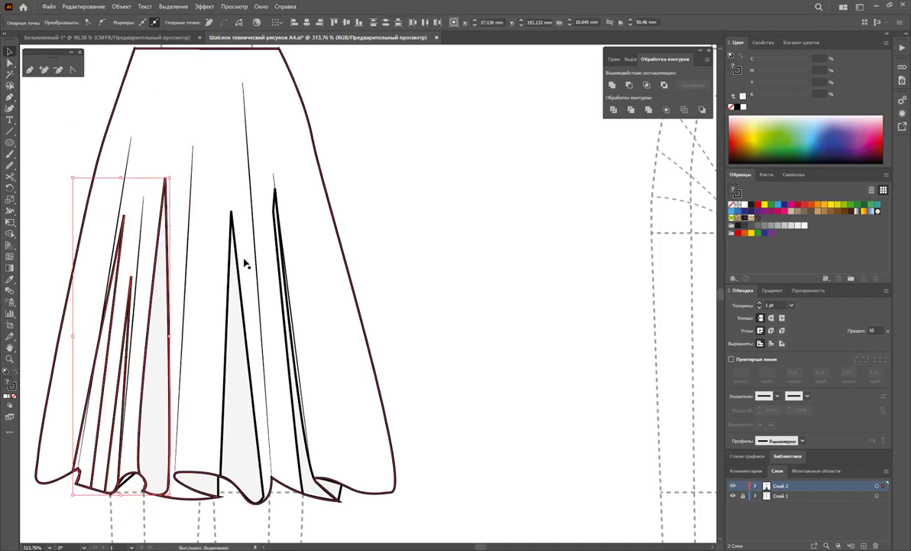
pyautogui.keyDown('shift'); pyautogui.click(237, 251); pyautogui.keyUp('shift')
pyautogui.keyDown('shift'); pyautogui.click(279, 254); pyautogui.keyUp('shift')
pyautogui.keyDown('shift'); pyautogui.click(280, 254); pyautogui.keyUp('shift')
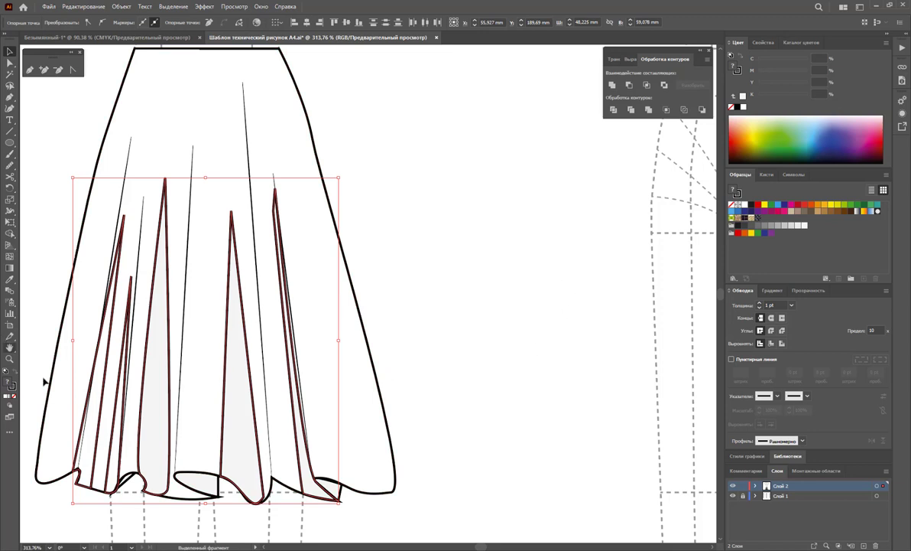
# - Fill the fold wedges black with no stroke, then reselect all four wedges
pyautogui.click(751, 205)
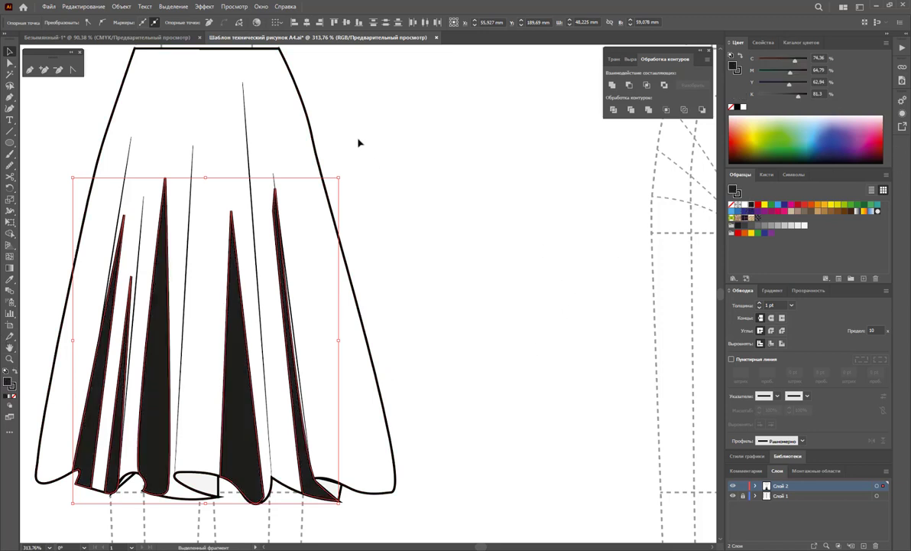
pyautogui.click(13, 398)
pyautogui.click(466, 356)
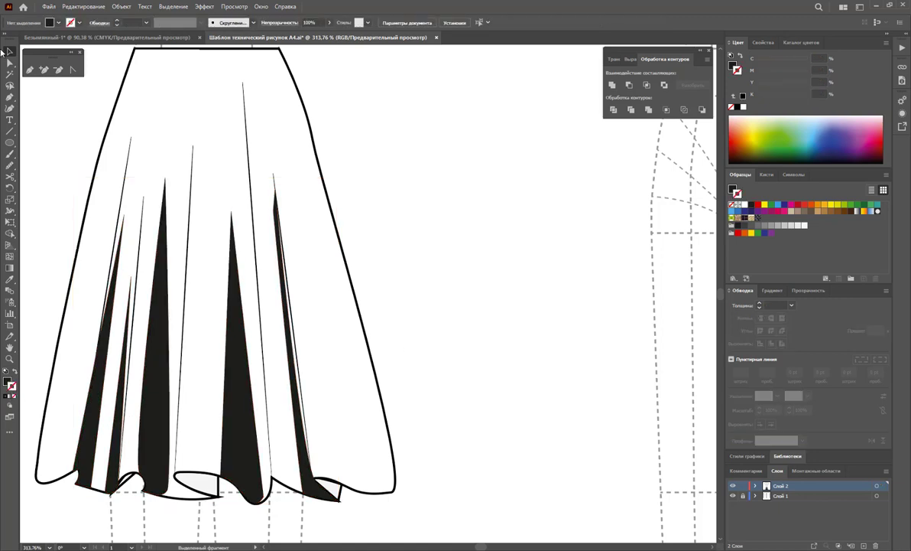
pyautogui.click(121, 426)
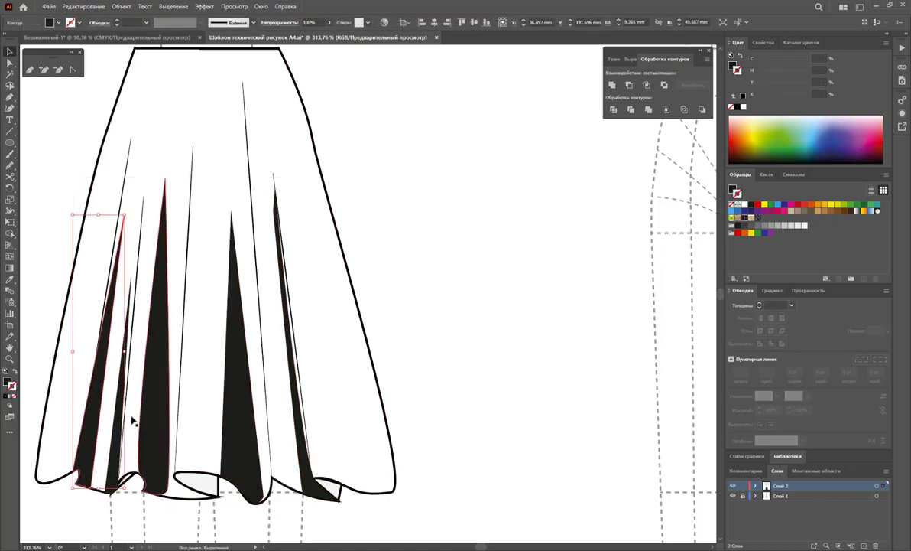
pyautogui.keyDown('shift'); pyautogui.click(158, 394); pyautogui.keyUp('shift')
pyautogui.keyDown('shift'); pyautogui.click(227, 399); pyautogui.keyUp('shift')
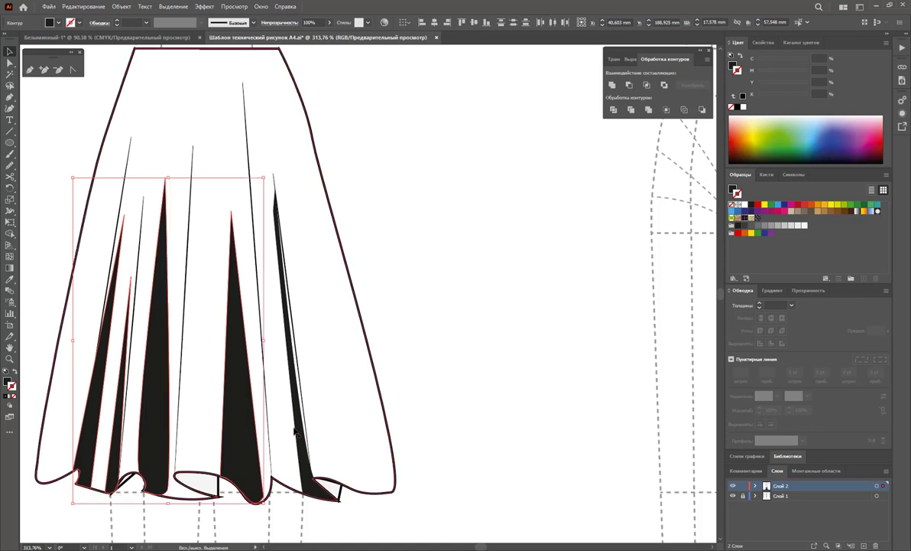
pyautogui.keyDown('shift'); pyautogui.click(299, 431); pyautogui.keyUp('shift')
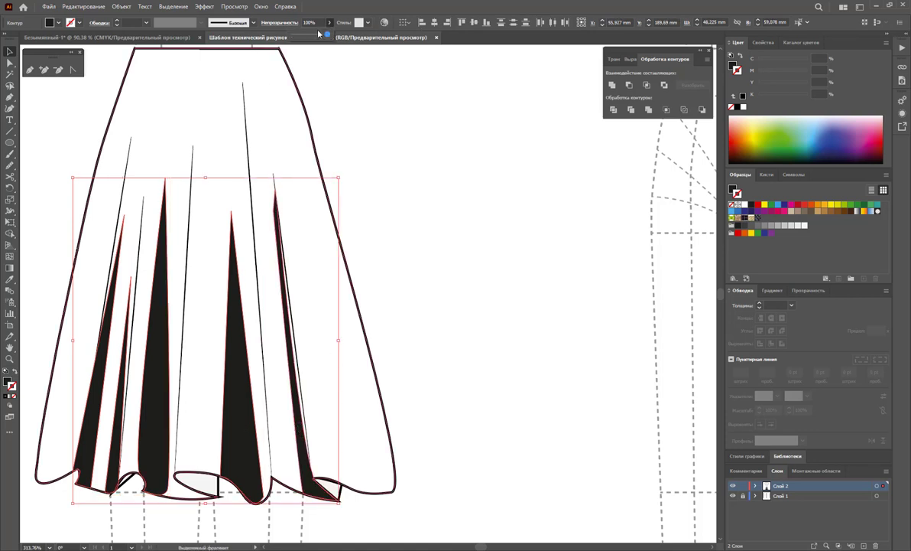
# - Apply a Gaussian Blur of about 8.9 px and lower the wedges' opacity to 21%
pyautogui.moveTo(319, 33); pyautogui.dragTo(306, 36)
pyautogui.click(204, 6)
pyautogui.moveTo(253, 187)
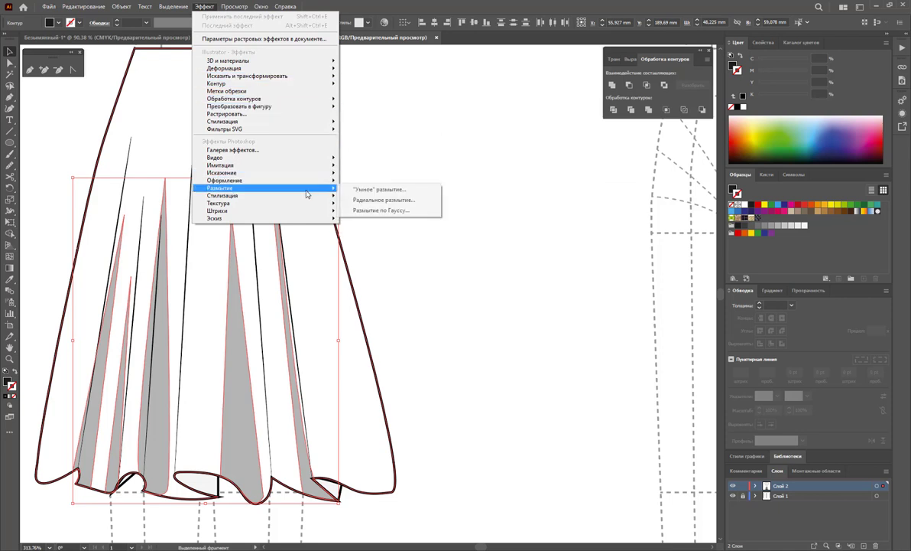
pyautogui.click(391, 210)
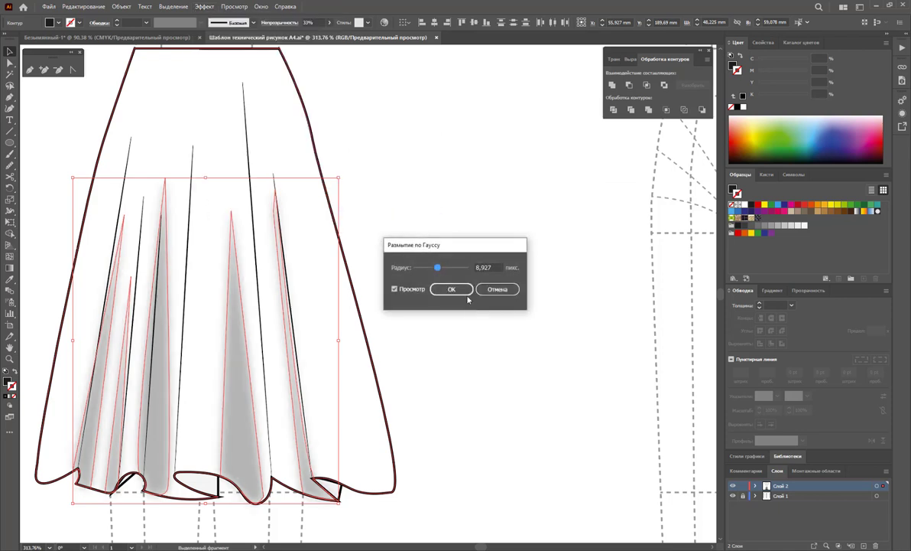
pyautogui.click(450, 290)
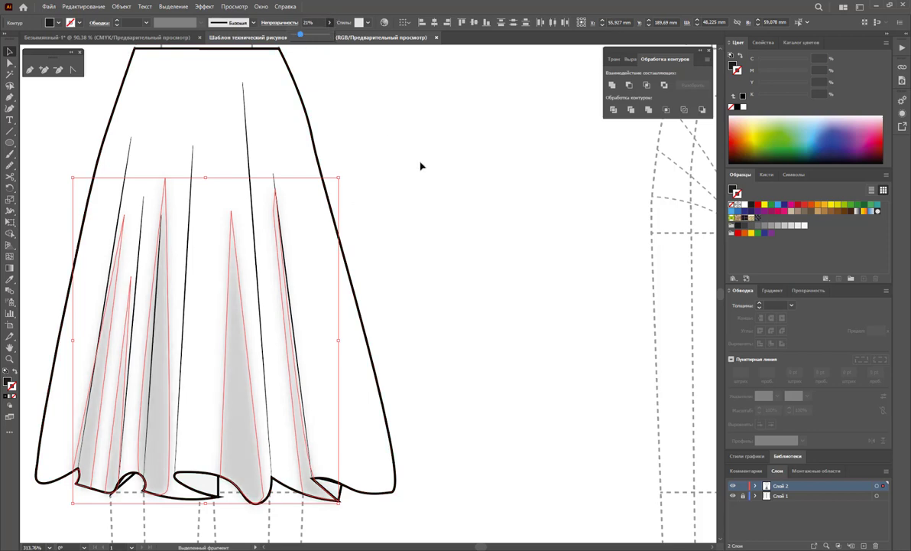
pyautogui.click(398, 188)
pyautogui.click(348, 257)
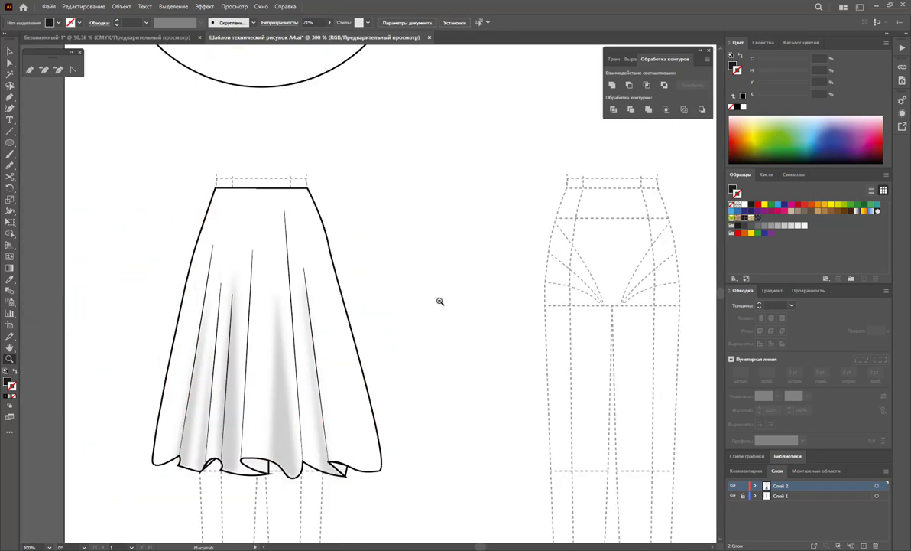
# - Zoom out and duplicate the full-circle donut to its right
pyautogui.keyDown('alt'); pyautogui.click(440, 300); pyautogui.keyUp('alt')
pyautogui.keyDown('alt'); pyautogui.click(365, 316); pyautogui.keyUp('alt')
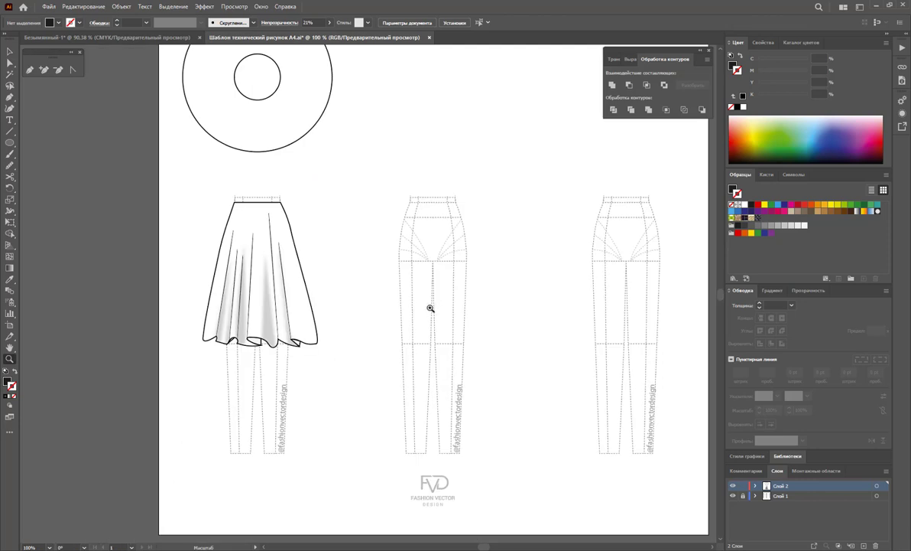
pyautogui.scroll(2, 337, 229)
pyautogui.scroll(1, 451, 316)
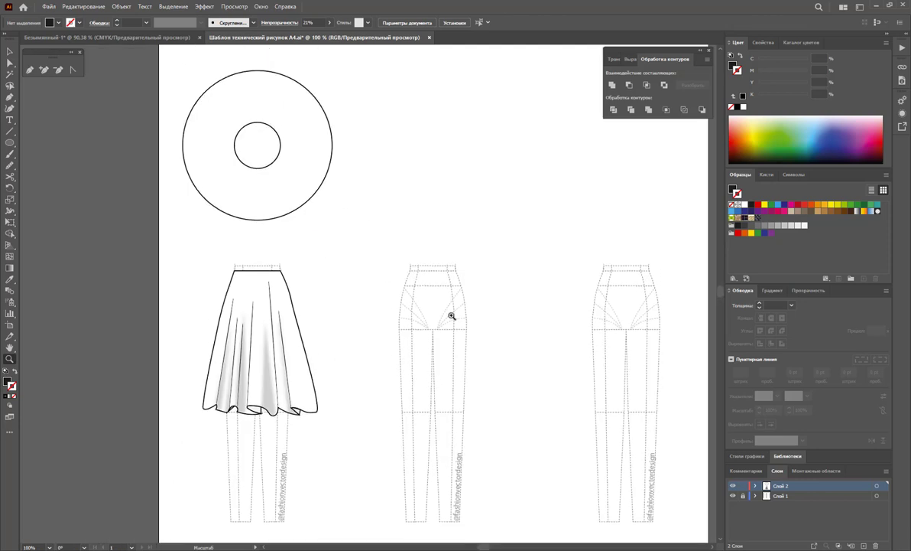
pyautogui.moveTo(484, 547); pyautogui.dragTo(490, 549)
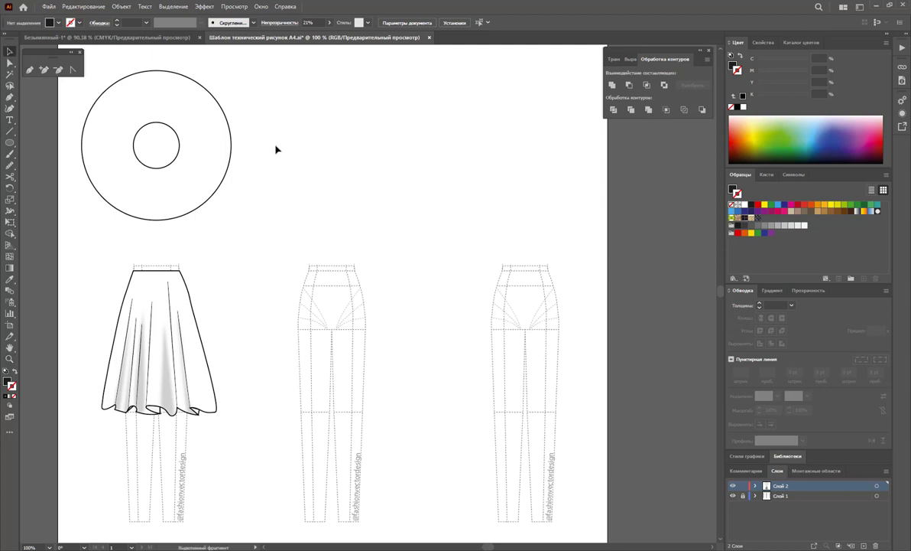
pyautogui.moveTo(153, 185); pyautogui.dragTo(351, 166)
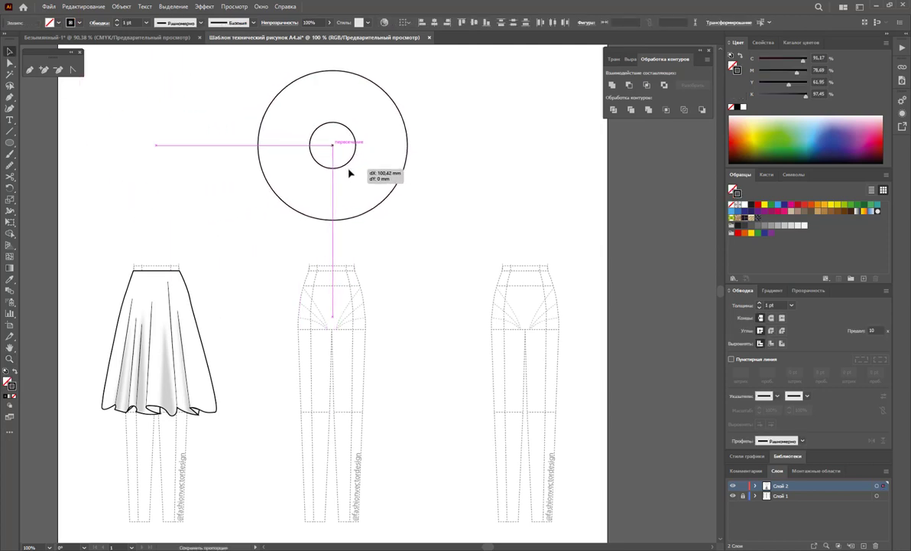
# - Cover the copied donut's top half with a rectangle and select it with the rings
pyautogui.moveTo(14, 145); pyautogui.dragTo(16, 137)
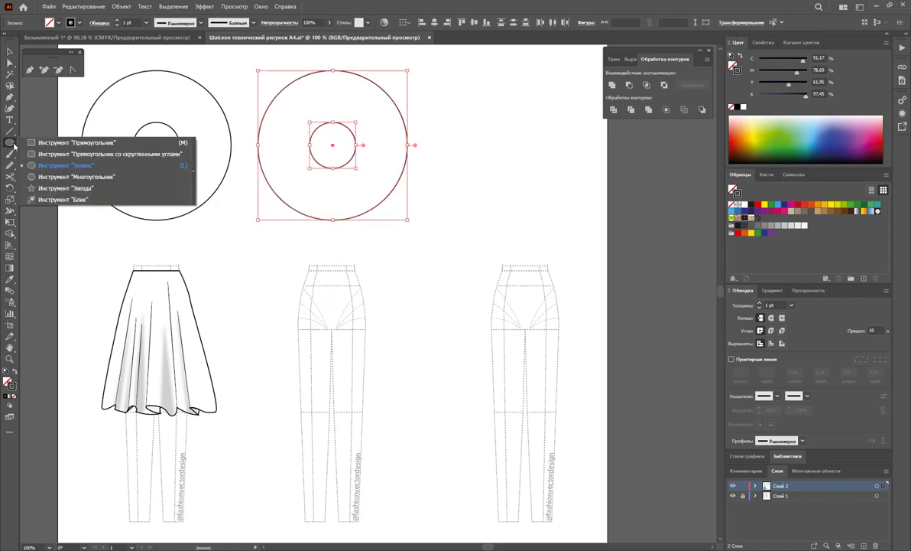
pyautogui.moveTo(245, 54); pyautogui.dragTo(463, 145)
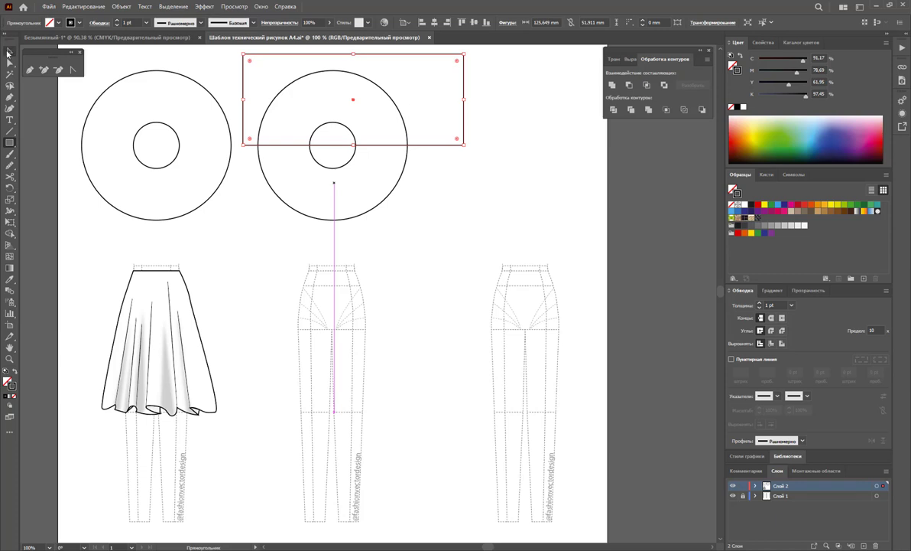
pyautogui.click(10, 52)
pyautogui.moveTo(441, 81); pyautogui.dragTo(348, 139)
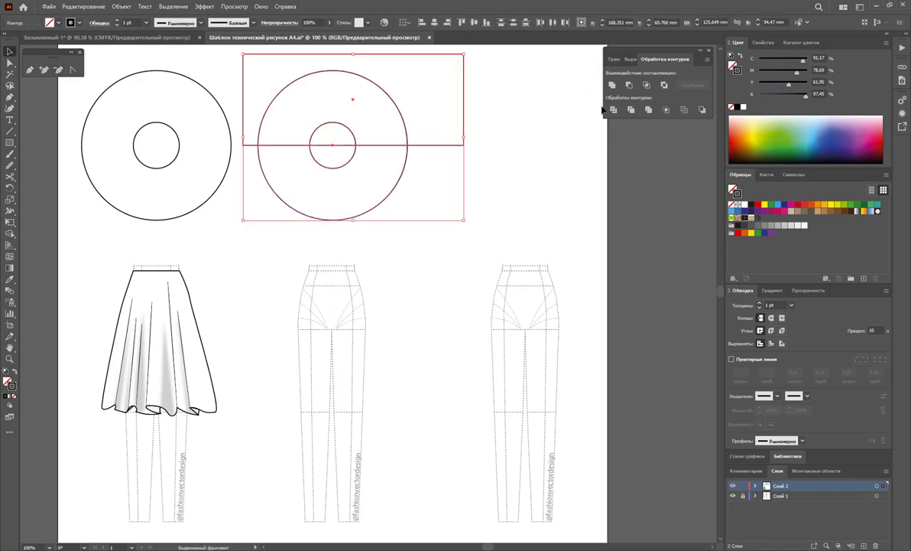
# - Ungroup the divided pieces and delete the upper half and inner leftover piece
pyautogui.rightClick(365, 106)
pyautogui.click(406, 234)
pyautogui.moveTo(495, 80); pyautogui.dragTo(264, 136)
pyautogui.press('Delete')
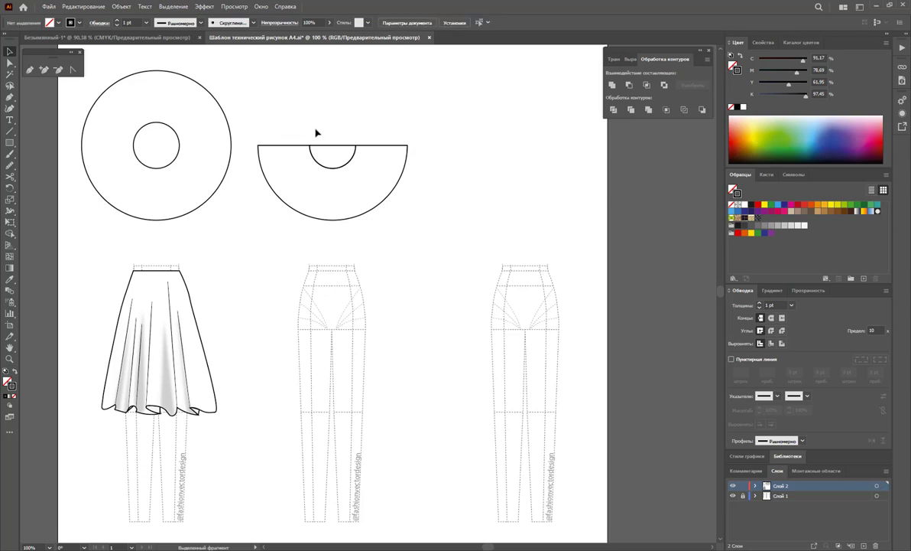
pyautogui.click(327, 159)
pyautogui.press('Delete')
# - Trace the middle skirt's waistline and right side seam down to the hem with the Pen
pyautogui.scroll(-1, 189, 386)
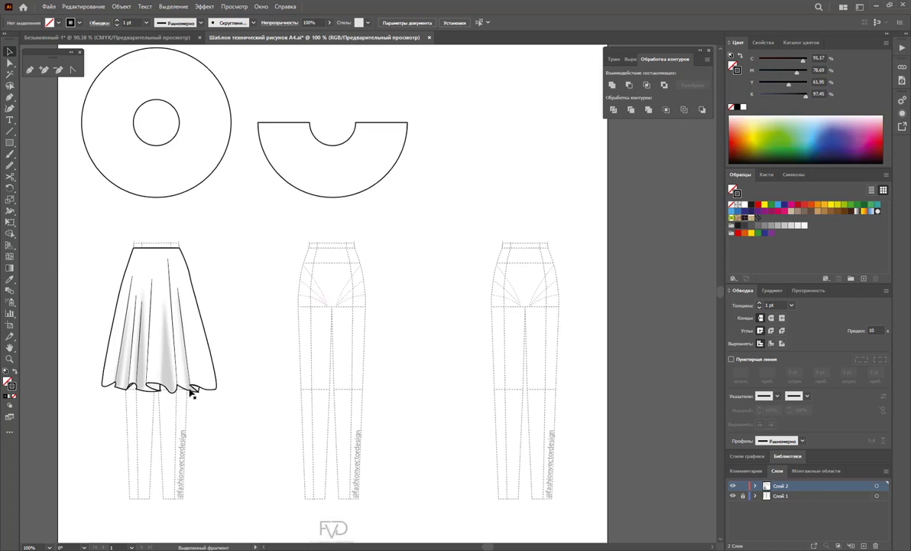
pyautogui.click(30, 69)
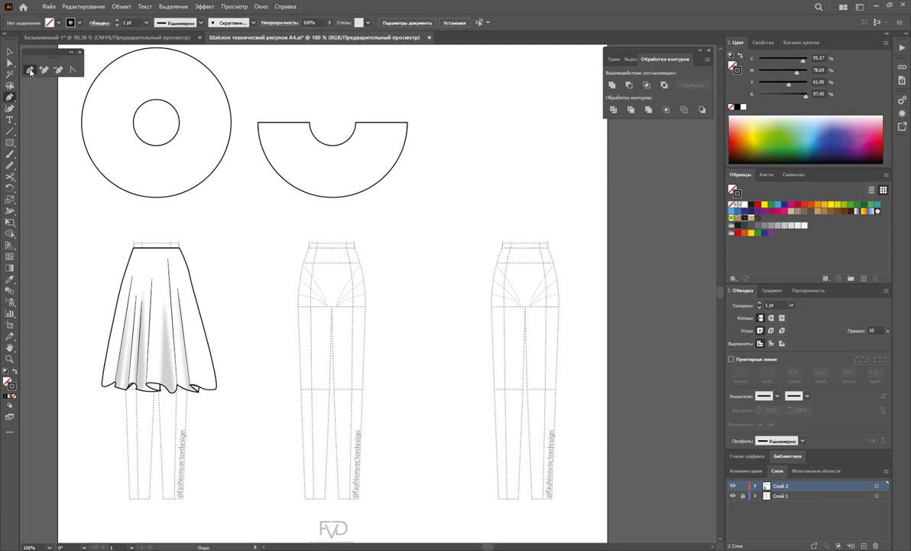
pyautogui.click(309, 246)
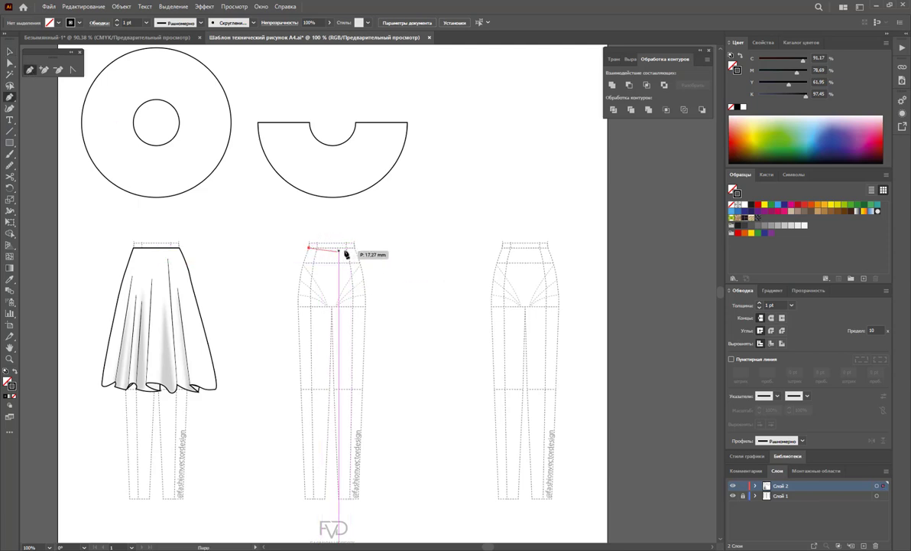
pyautogui.click(355, 246)
pyautogui.click(360, 266)
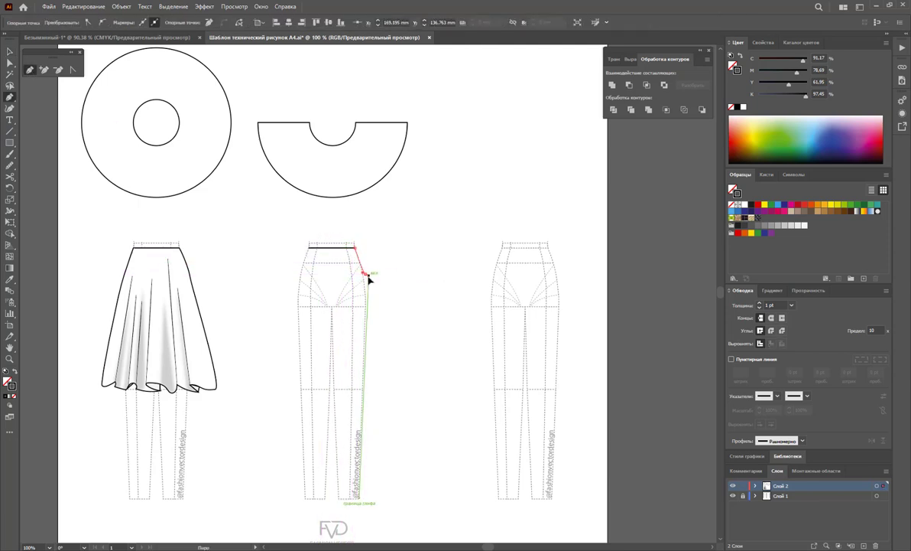
pyautogui.click(370, 285)
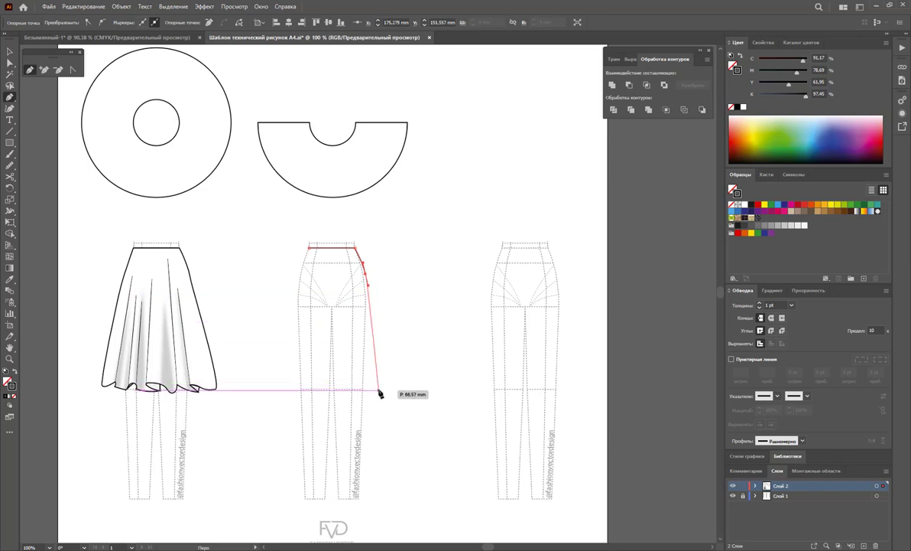
pyautogui.click(379, 389)
# - Trace the wavy hem and left side back up, closing the skirt outline at the waist
pyautogui.click(364, 385)
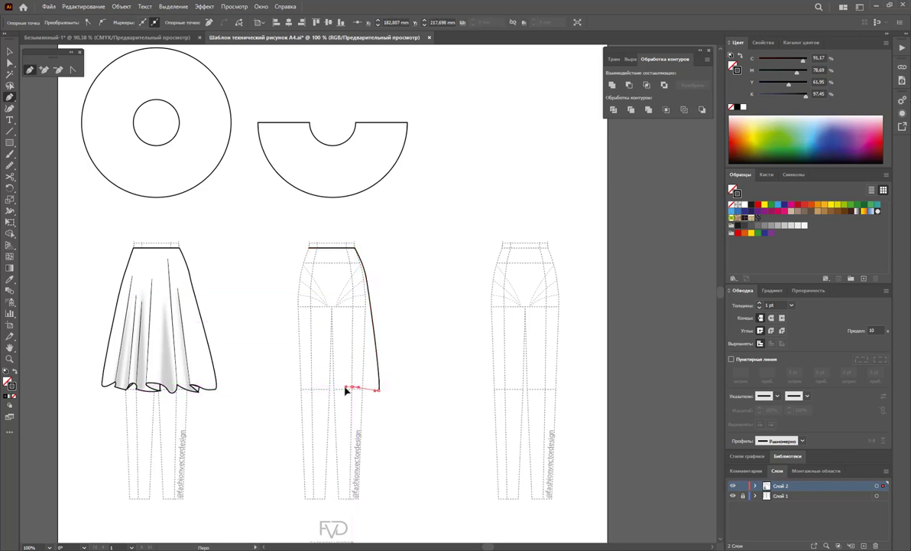
pyautogui.click(342, 396)
pyautogui.click(325, 385)
pyautogui.click(296, 390)
pyautogui.click(279, 390)
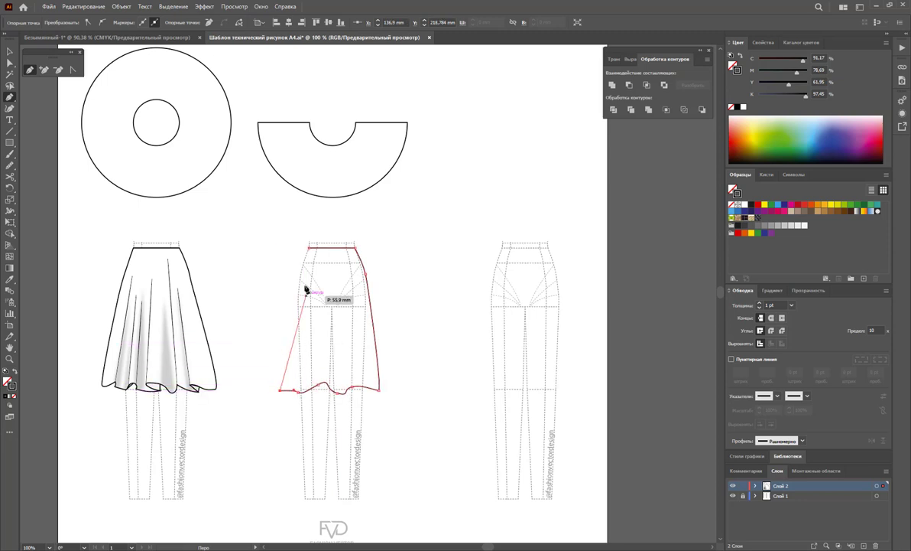
pyautogui.click(299, 282)
pyautogui.click(301, 270)
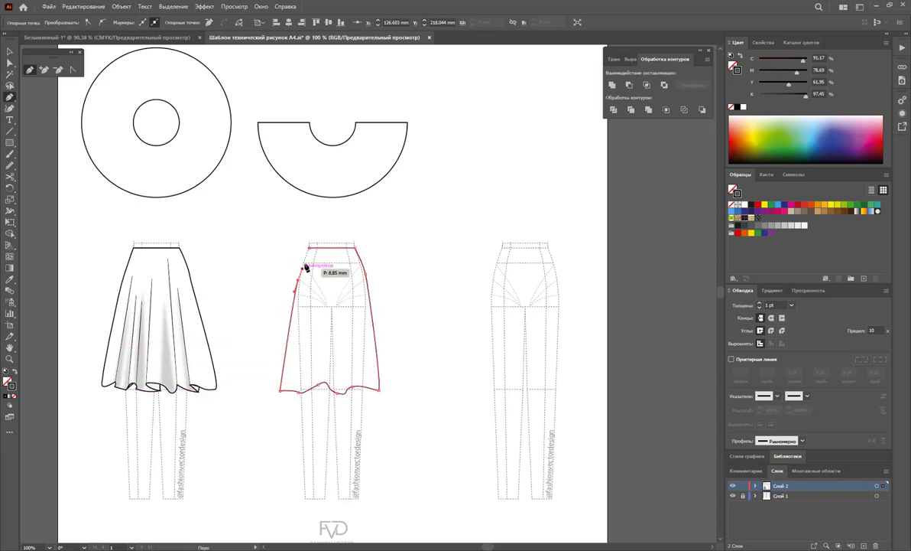
pyautogui.click(309, 249)
pyautogui.click(354, 249)
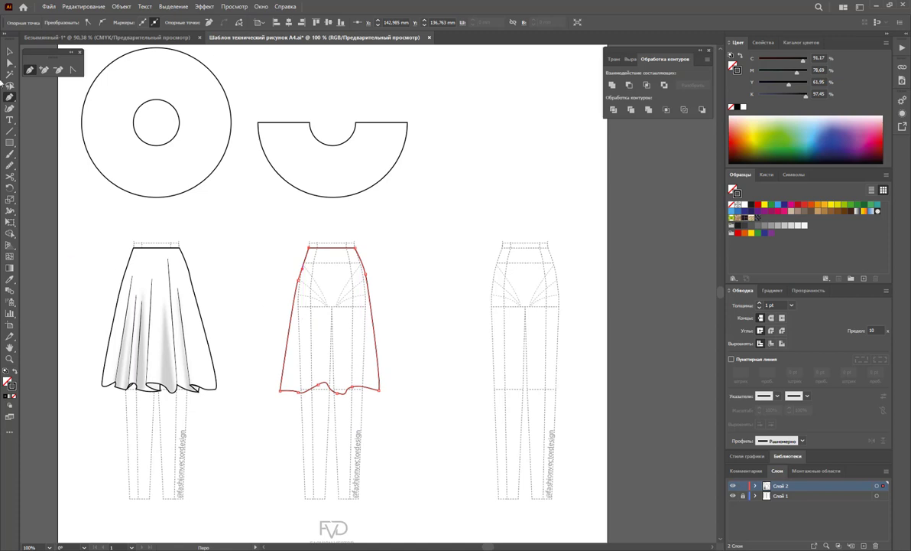
pyautogui.click(10, 48)
pyautogui.click(410, 341)
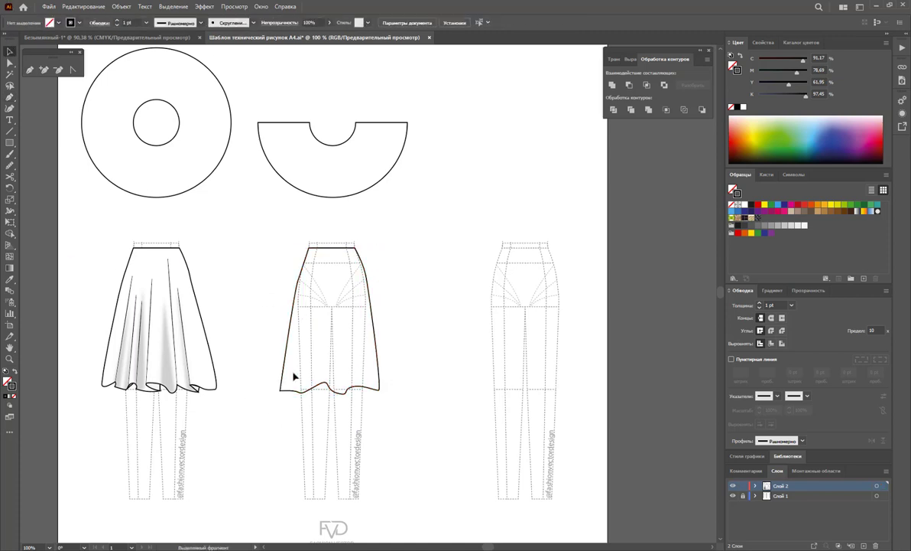
pyautogui.click(30, 69)
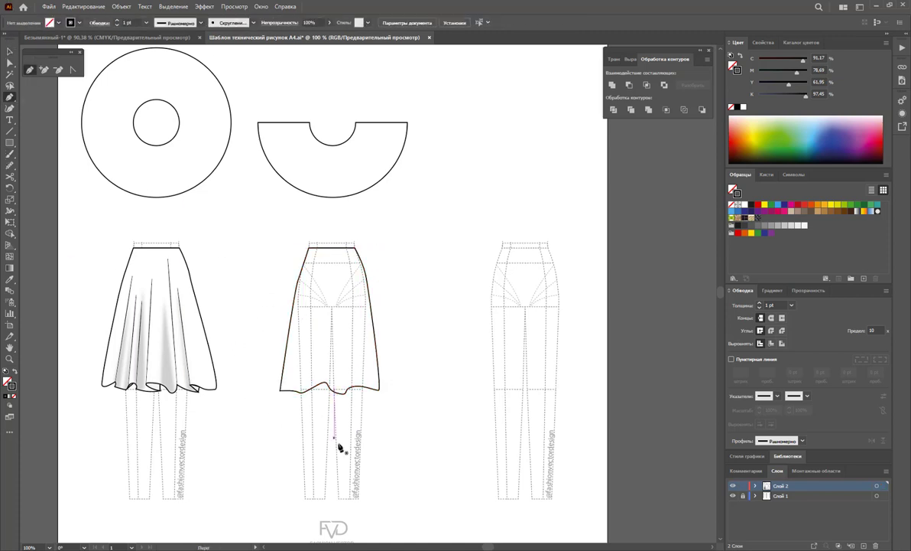
pyautogui.click(344, 389)
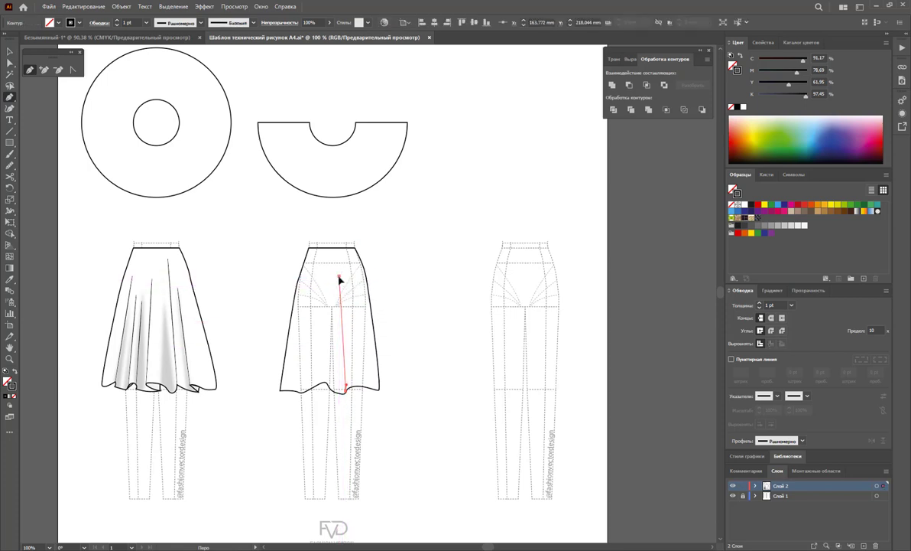
# - Draw three vertical fold lines rising from the middle skirt's hem
pyautogui.click(338, 276)
pyautogui.keyDown('ctrl'); pyautogui.click(352, 321); pyautogui.keyUp('ctrl')
pyautogui.keyDown('ctrl'); pyautogui.click(327, 380); pyautogui.keyUp('ctrl')
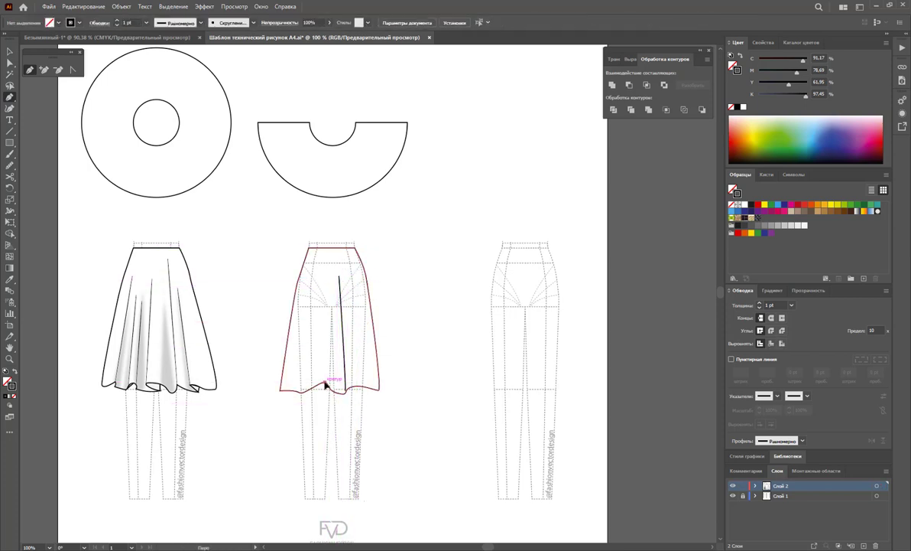
pyautogui.click(331, 268)
pyautogui.keyDown('ctrl'); pyautogui.click(308, 417); pyautogui.keyUp('ctrl')
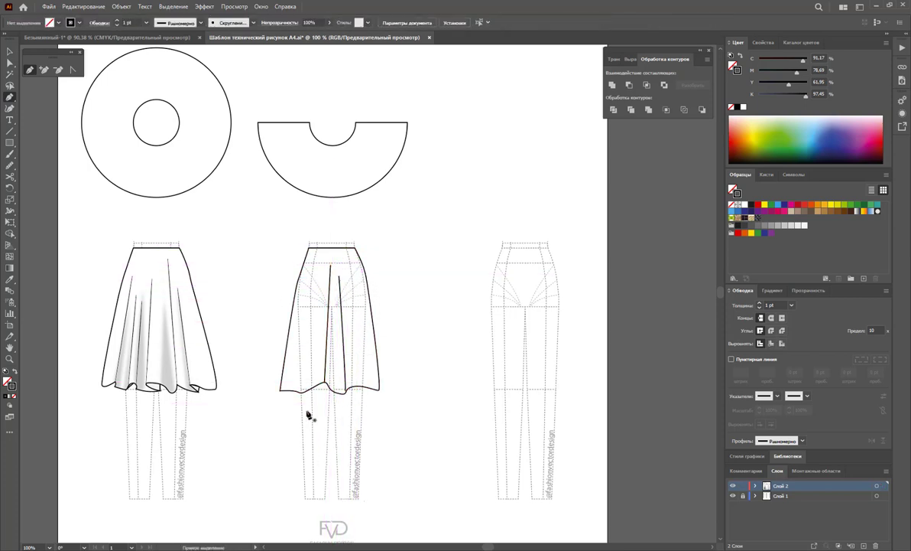
pyautogui.keyDown('ctrl'); pyautogui.click(305, 392); pyautogui.keyUp('ctrl')
pyautogui.click(302, 391)
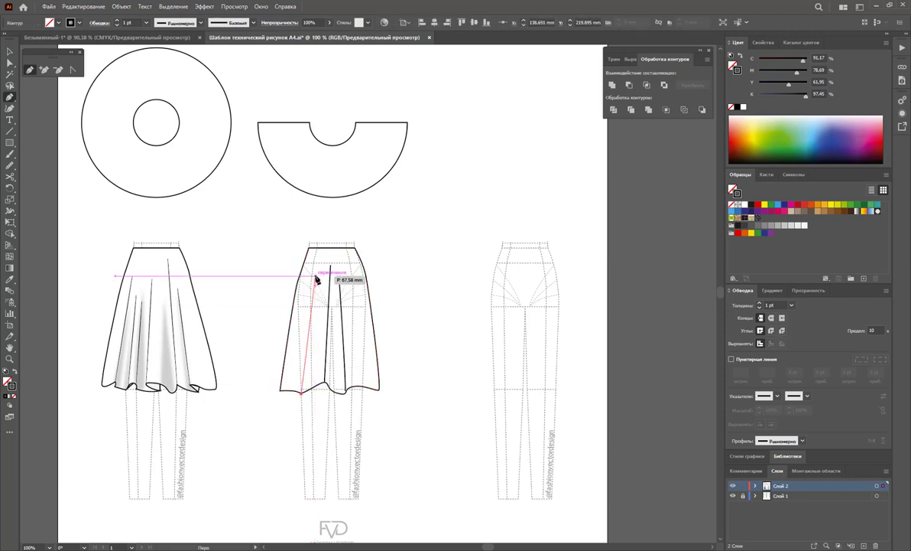
pyautogui.click(303, 273)
pyautogui.keyDown('ctrl'); pyautogui.click(309, 320); pyautogui.keyUp('ctrl')
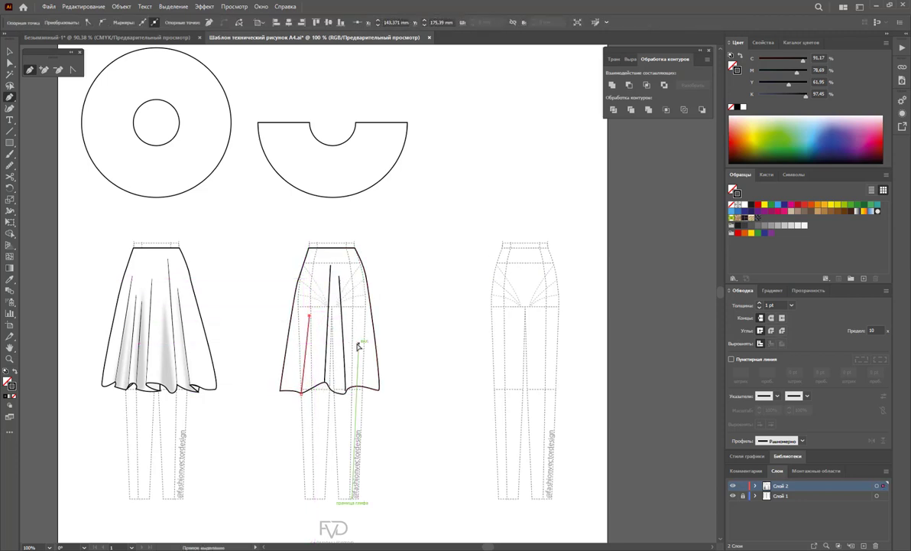
# - Draw triangular pleat shapes and a centre fold line from the hem
pyautogui.click(361, 388)
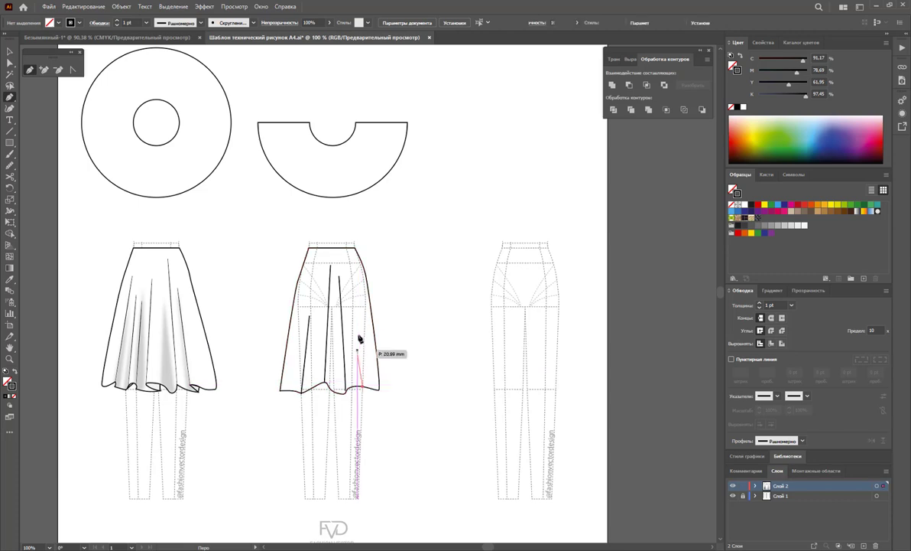
pyautogui.click(344, 289)
pyautogui.click(344, 386)
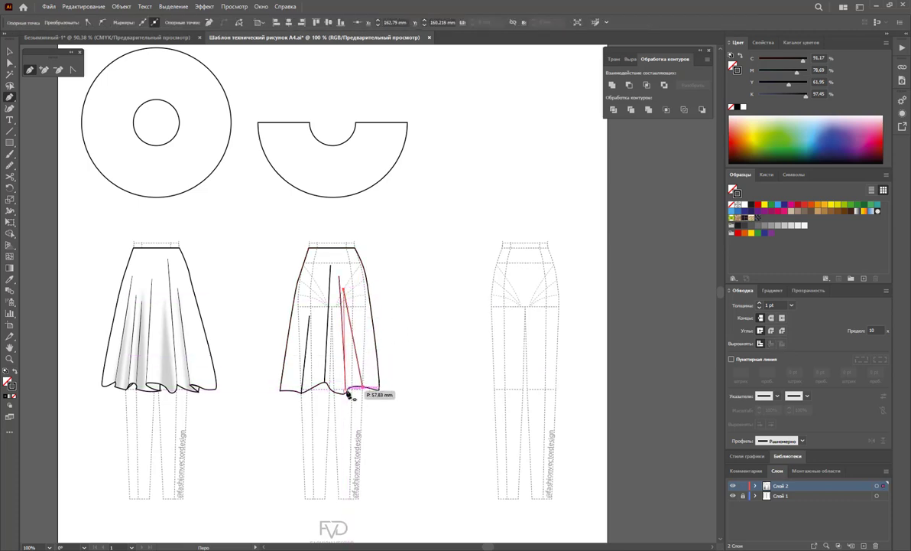
pyautogui.click(362, 389)
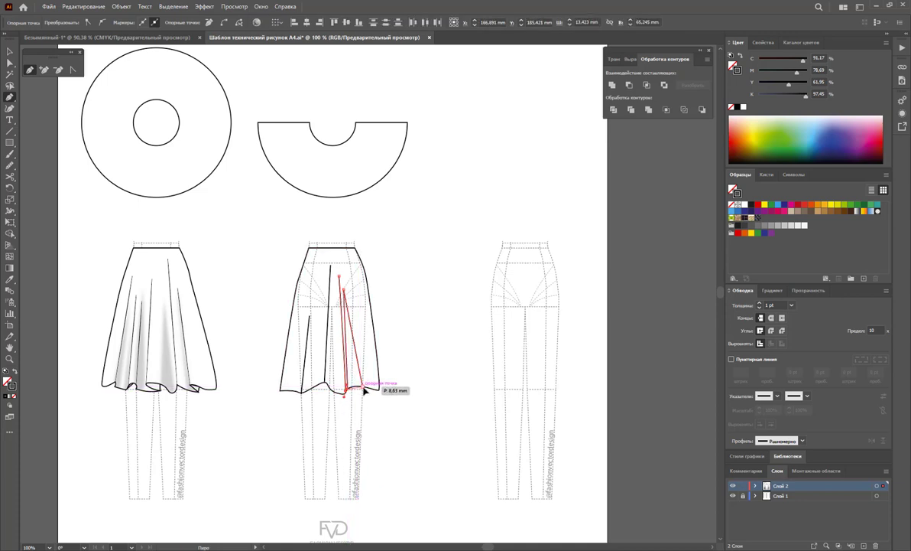
pyautogui.click(368, 389)
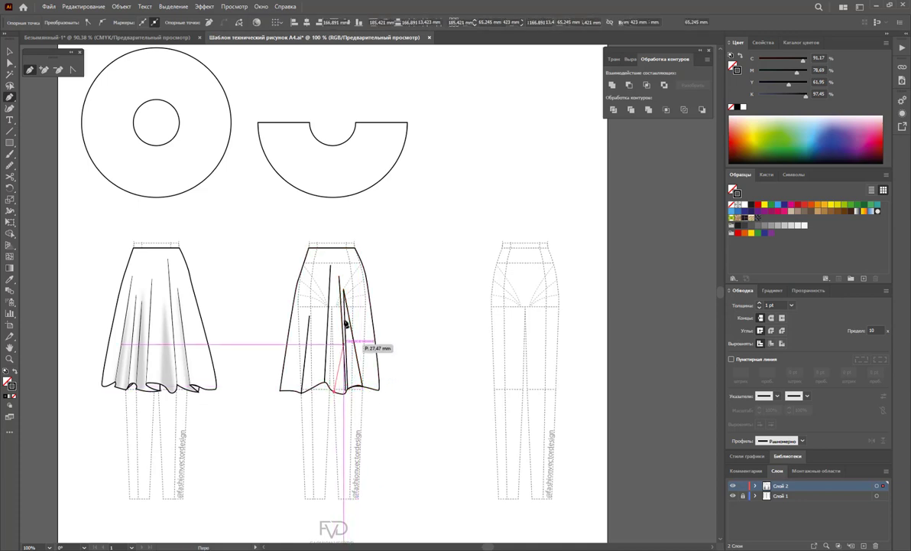
pyautogui.click(331, 283)
pyautogui.click(332, 364)
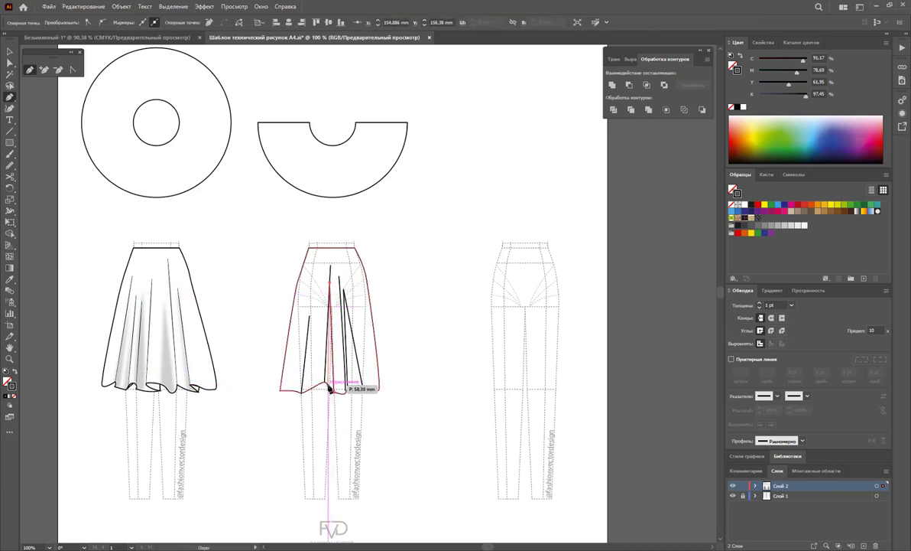
pyautogui.moveTo(336, 397); pyautogui.dragTo(336, 403)
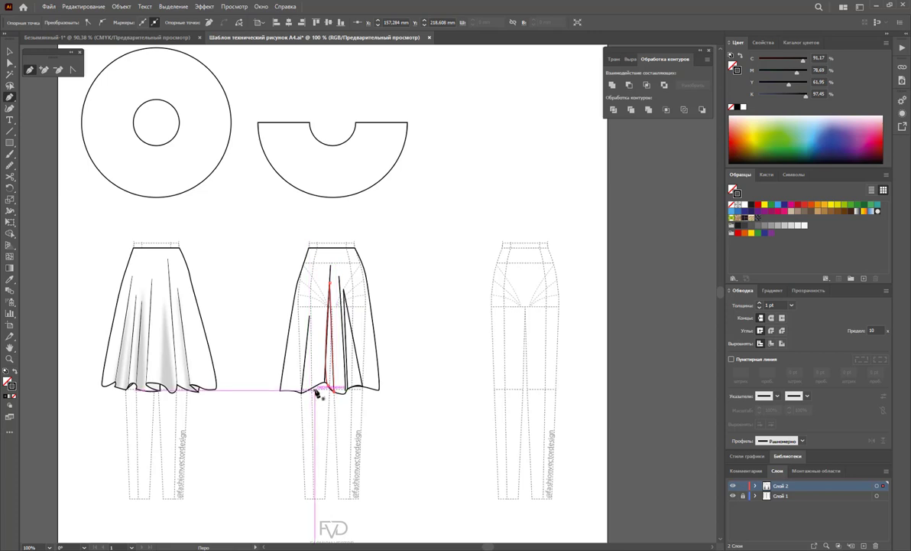
pyautogui.moveTo(301, 386); pyautogui.dragTo(310, 394)
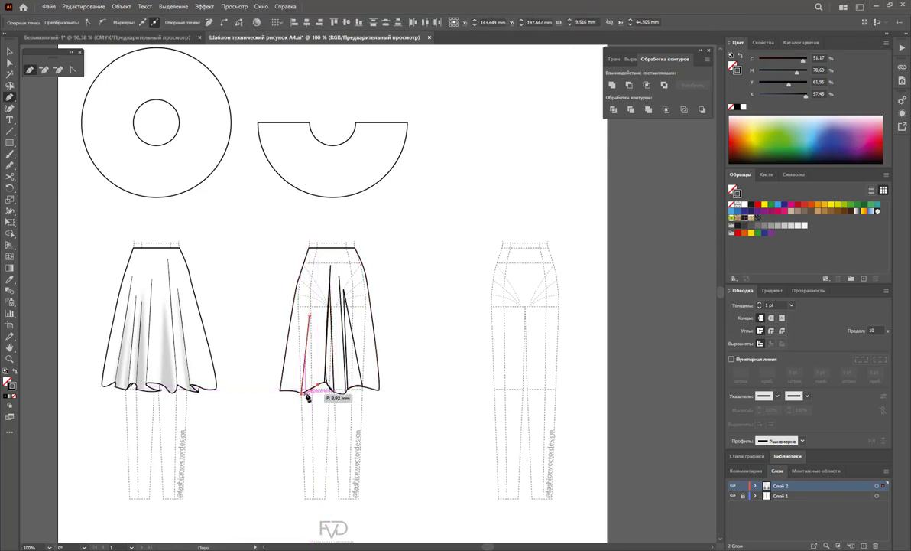
pyautogui.click(309, 316)
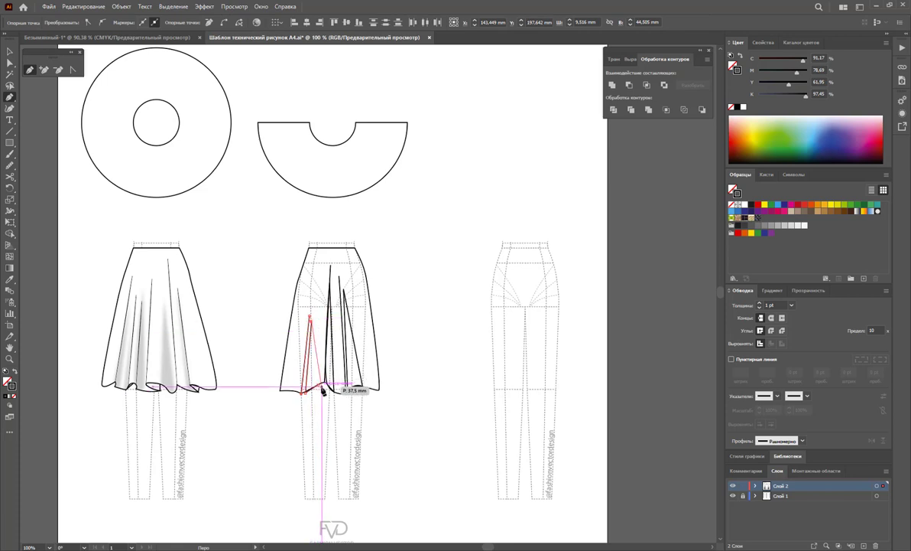
pyautogui.click(315, 387)
# - Pull the left triangular pleat's tip upward with Direct Selection to lengthen it
pyautogui.click(9, 62)
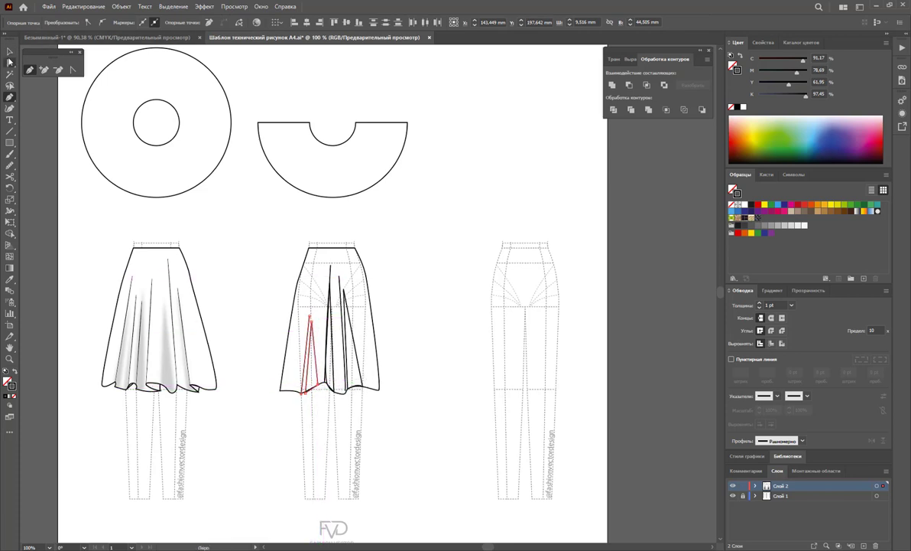
pyautogui.click(374, 471)
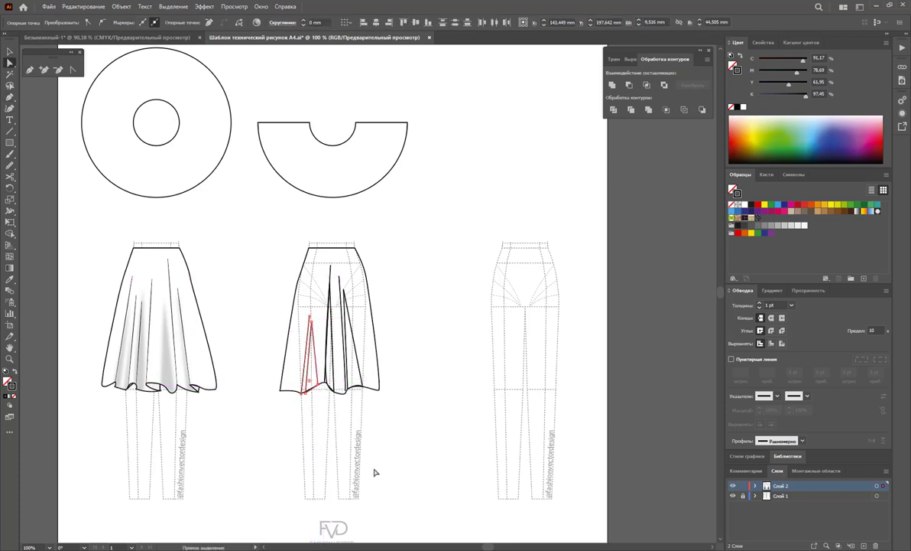
pyautogui.click(317, 366)
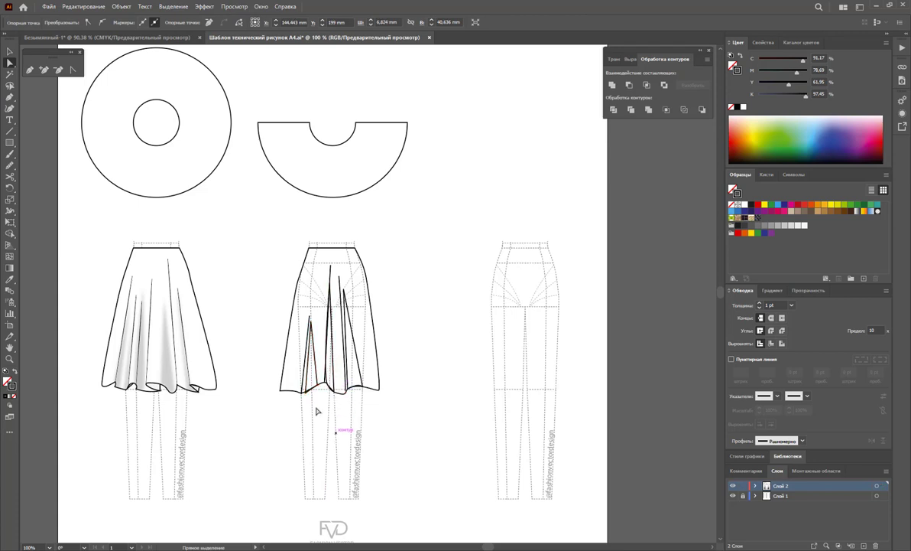
pyautogui.moveTo(317, 365); pyautogui.dragTo(330, 269)
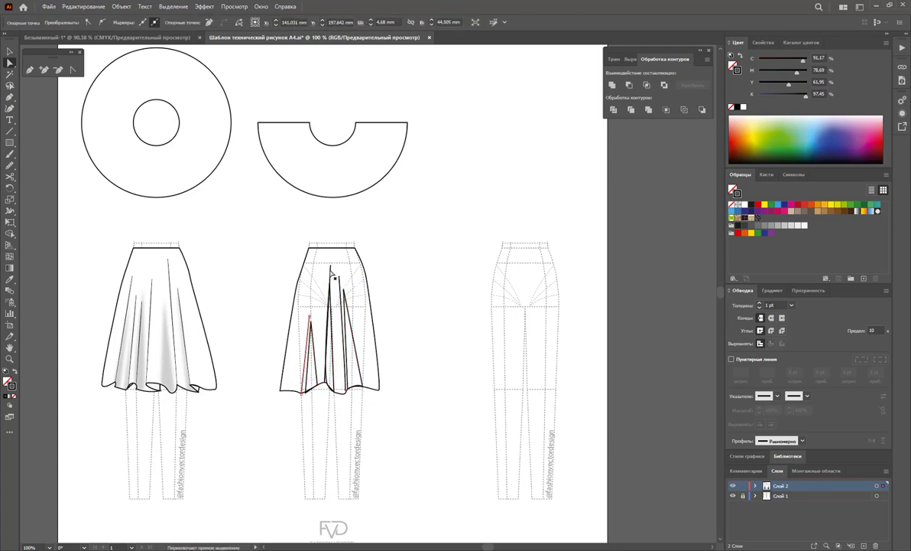
# - Give the black fold line a pinched width profile, then select the pleat shapes
pyautogui.click(341, 284)
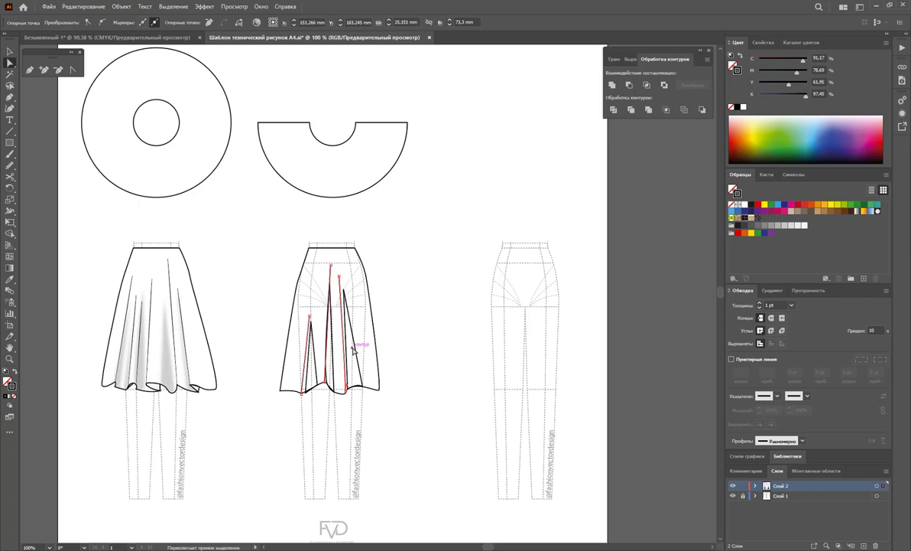
pyautogui.click(802, 441)
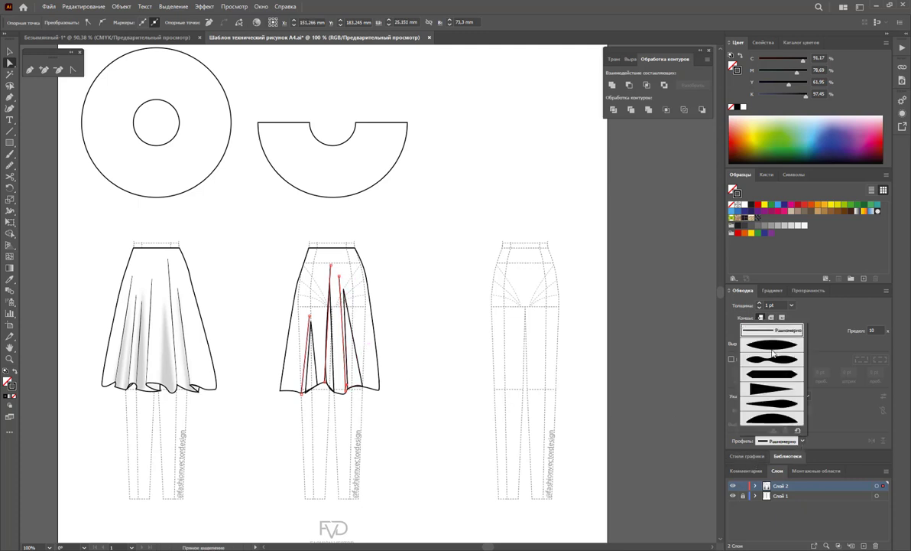
pyautogui.click(774, 358)
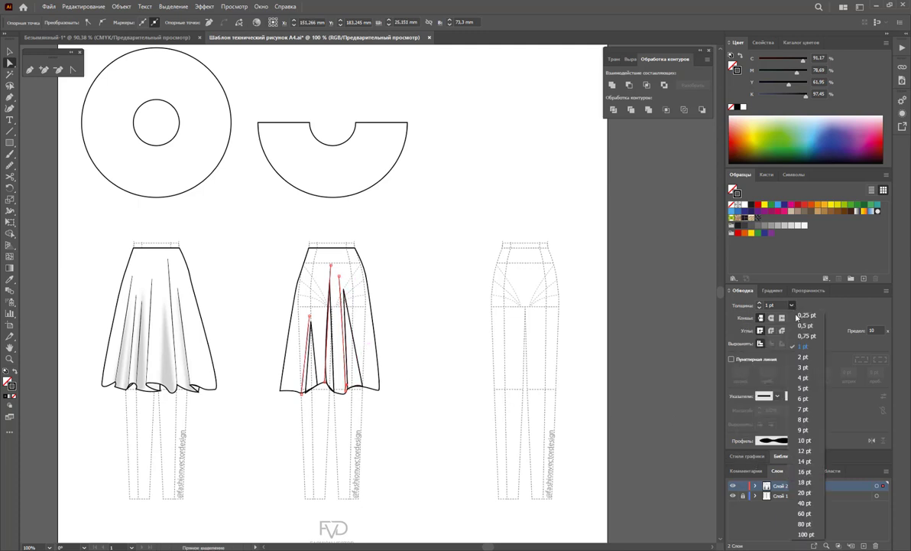
pyautogui.click(354, 340)
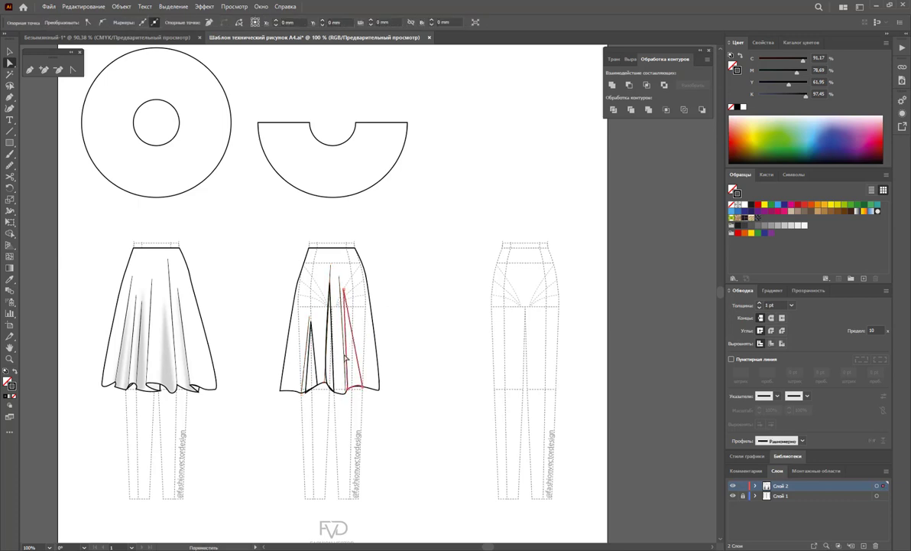
pyautogui.keyDown('shift'); pyautogui.click(314, 352); pyautogui.keyUp('shift')
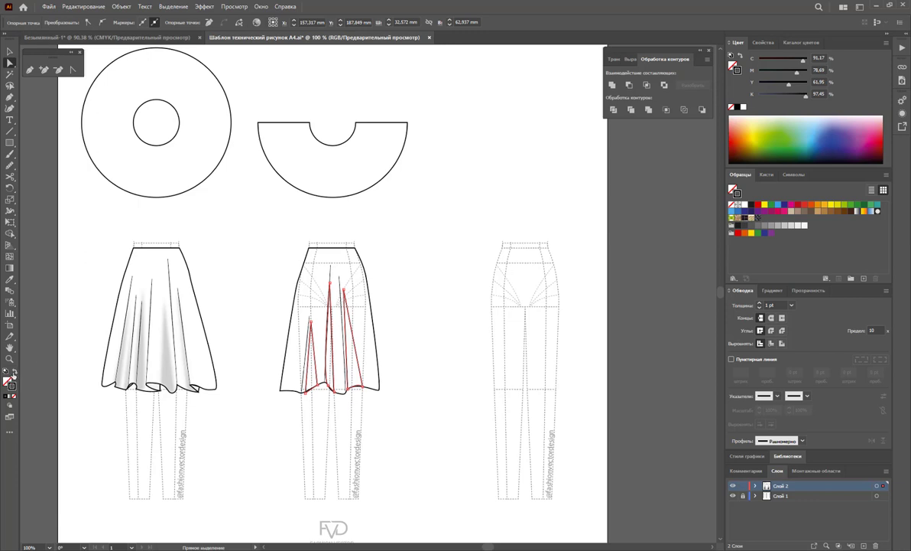
# - Fill the pleats solid black, apply a Gaussian Blur, and lower their opacity to 18%
pyautogui.hotkey('shift', 'x')
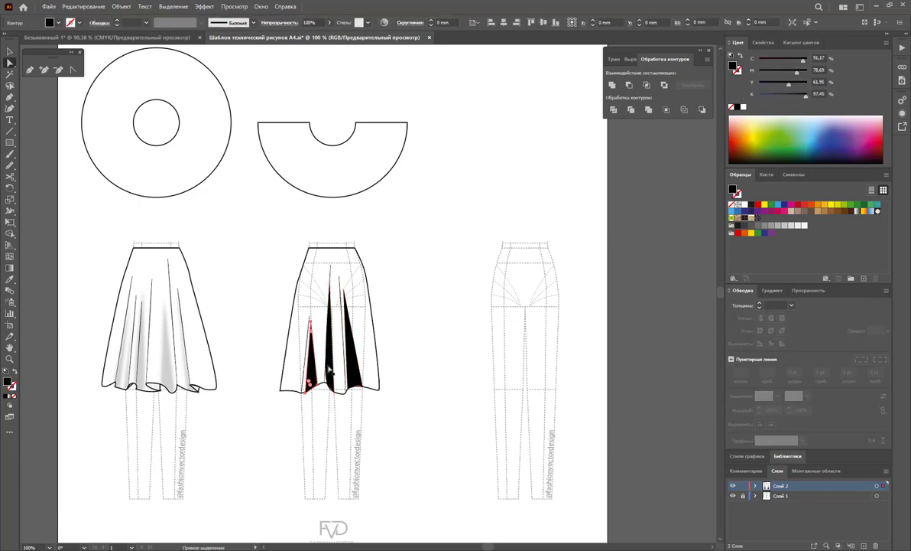
pyautogui.keyDown('shift'); pyautogui.click(330, 370); pyautogui.keyUp('shift')
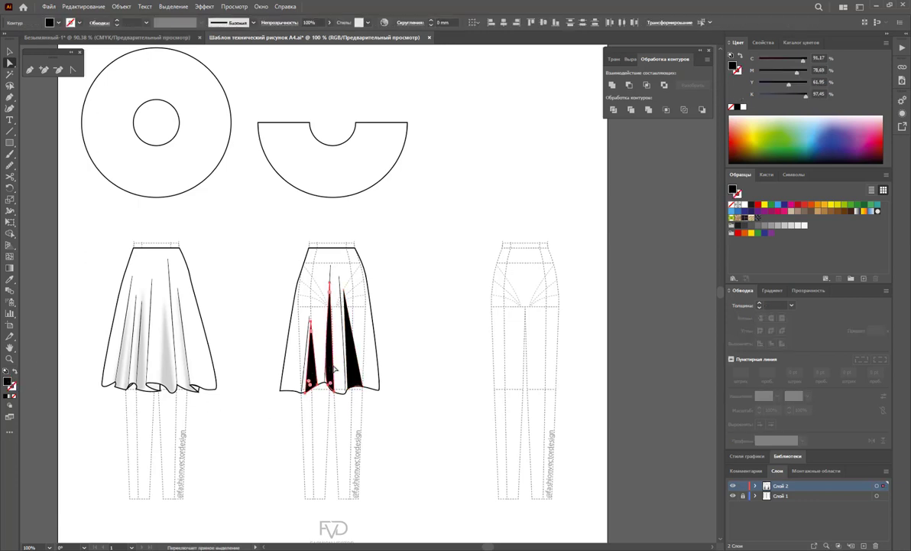
pyautogui.click(201, 6)
pyautogui.moveTo(229, 188)
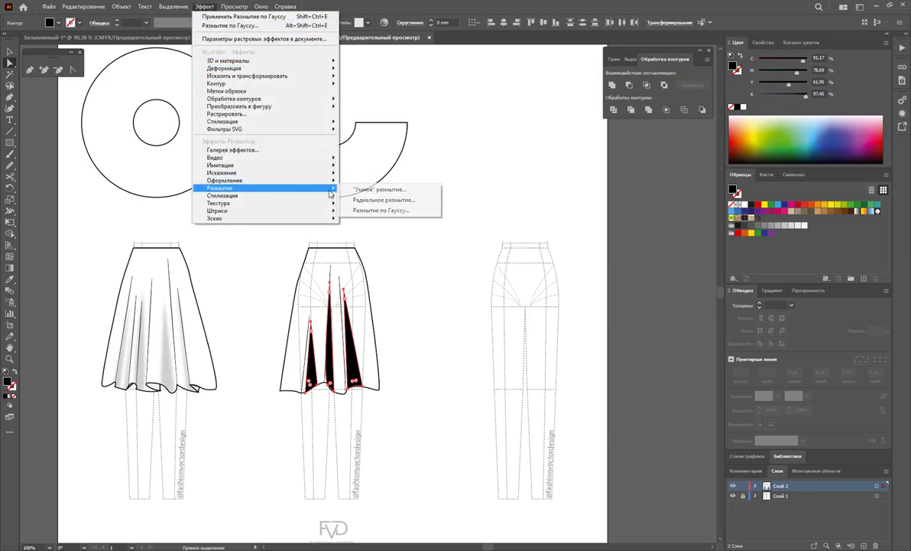
pyautogui.click(403, 211)
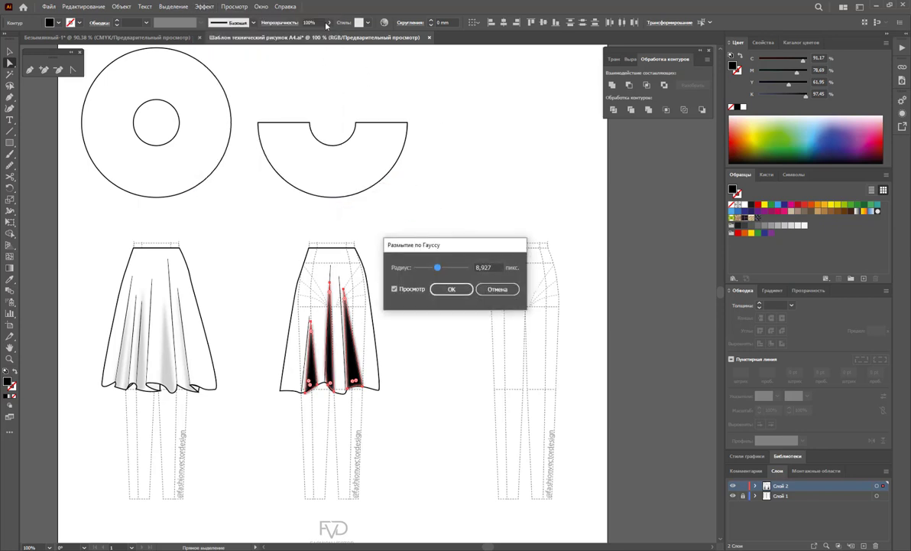
pyautogui.click(453, 288)
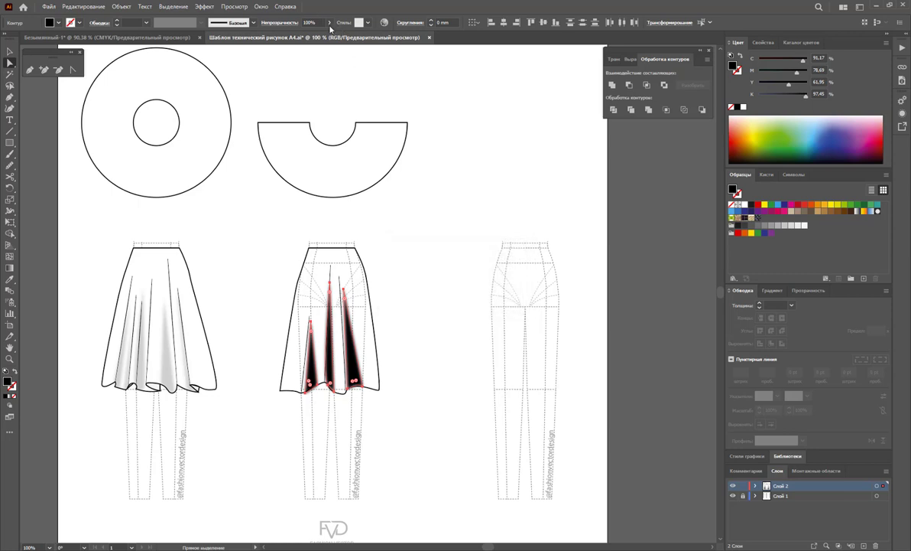
pyautogui.click(329, 24)
pyautogui.moveTo(284, 36); pyautogui.dragTo(299, 36)
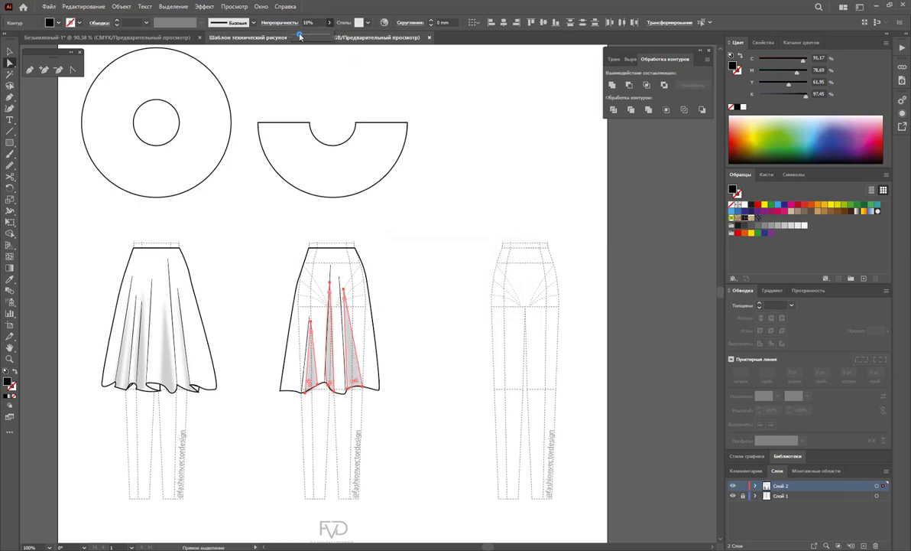
pyautogui.click(399, 259)
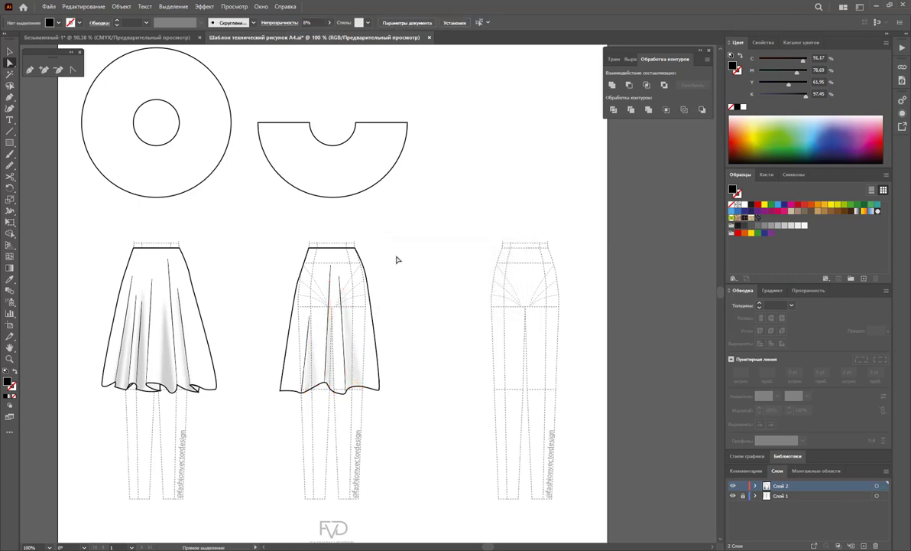
# - Select the middle skirt outline to make it hide the template lines, then deselect
pyautogui.click(337, 265)
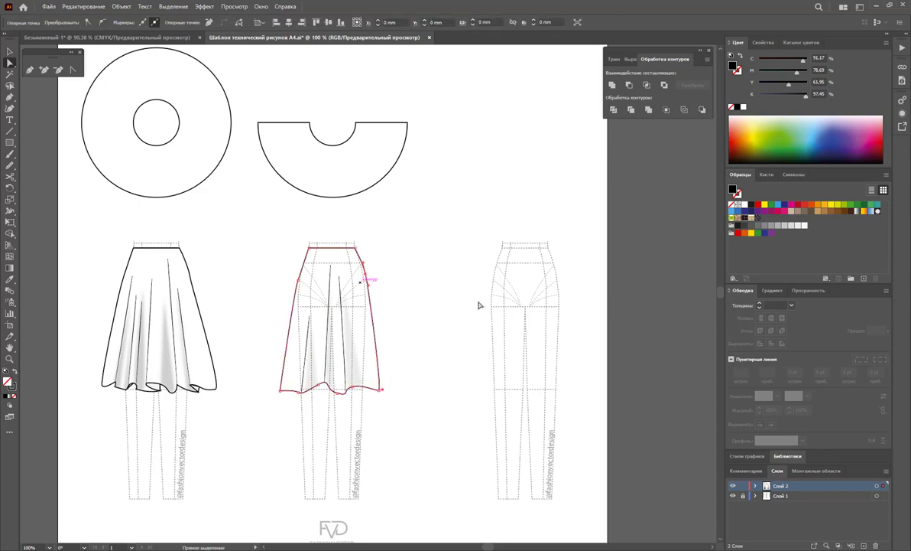
pyautogui.click(406, 274)
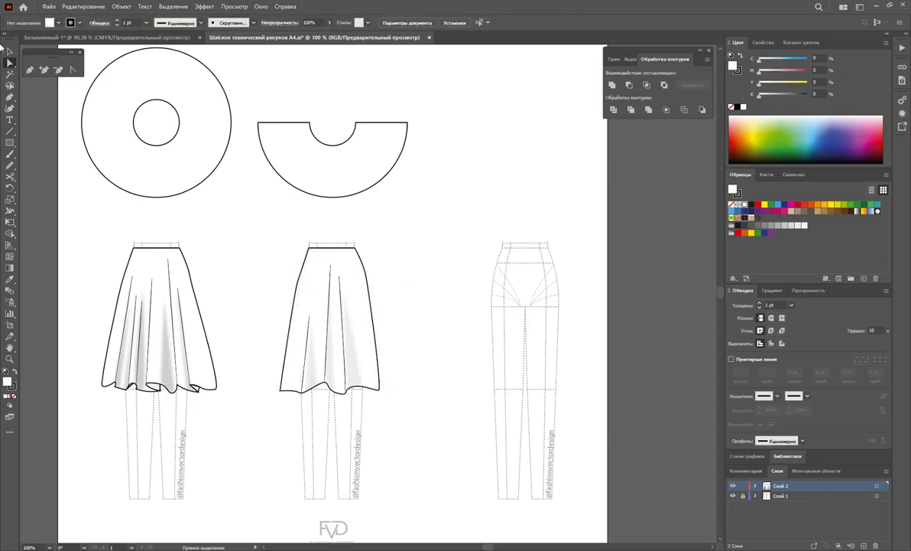
pyautogui.click(309, 248)
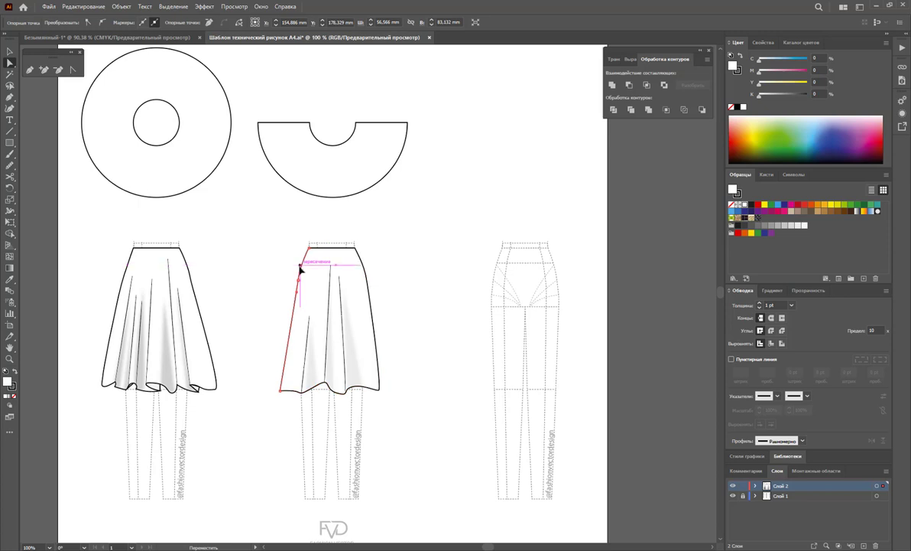
pyautogui.click(370, 273)
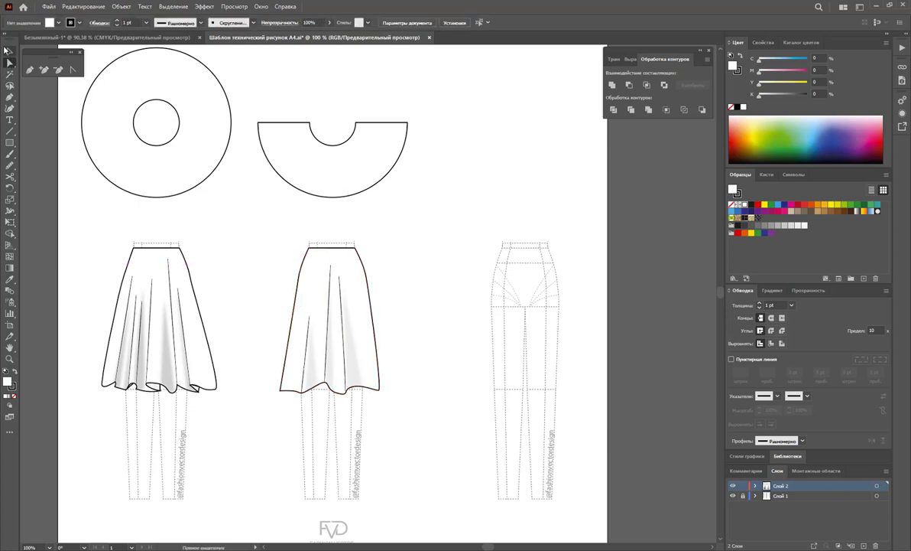
# - Duplicate the semicircle diagram to the right and draw a rectangle over the copy's right half
pyautogui.moveTo(428, 78)
pyautogui.mouseDown()
pyautogui.moveTo(298, 206)
pyautogui.moveTo(496, 204)
pyautogui.mouseUp()
pyautogui.click(432, 222)
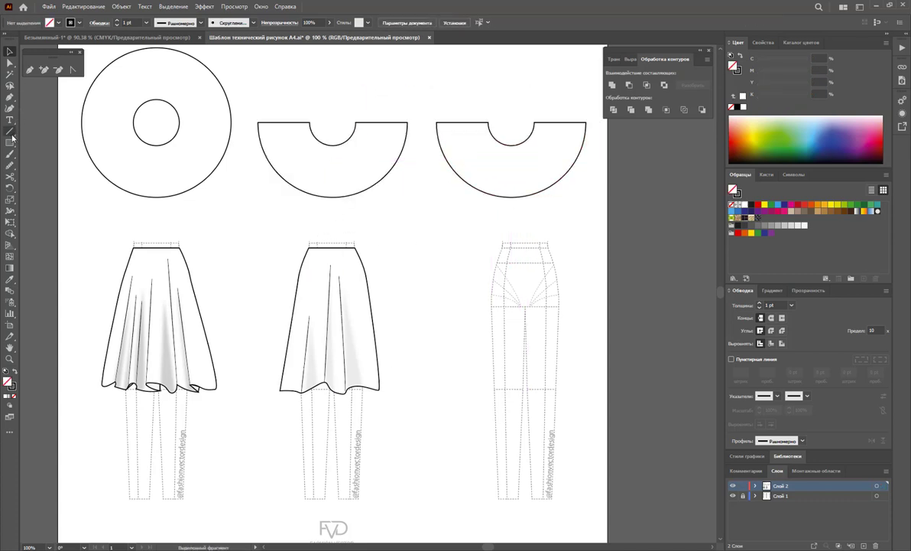
pyautogui.moveTo(598, 107); pyautogui.dragTo(513, 219)
pyautogui.click(9, 52)
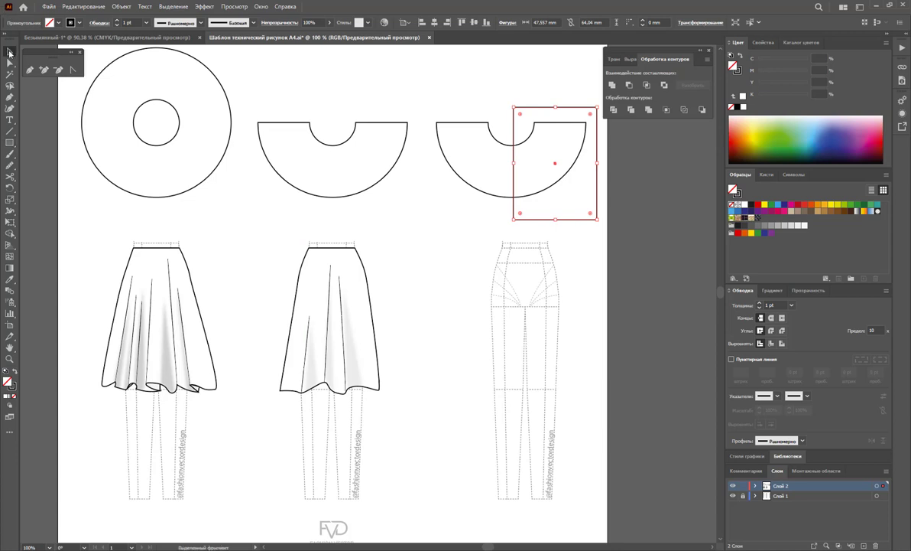
# - Ungroup the divided semicircle copy and delete its right cut-off piece
pyautogui.click(553, 164)
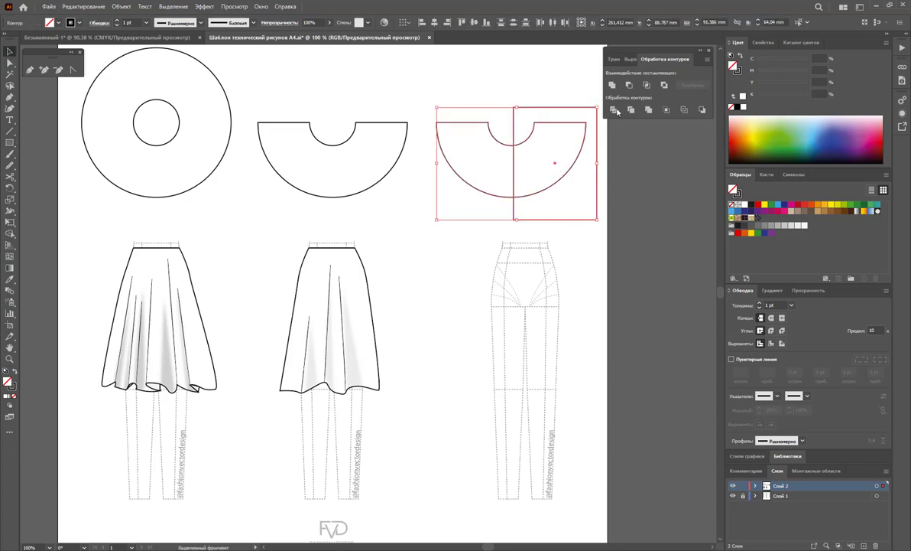
pyautogui.rightClick(538, 157)
pyautogui.click(577, 236)
pyautogui.click(569, 164)
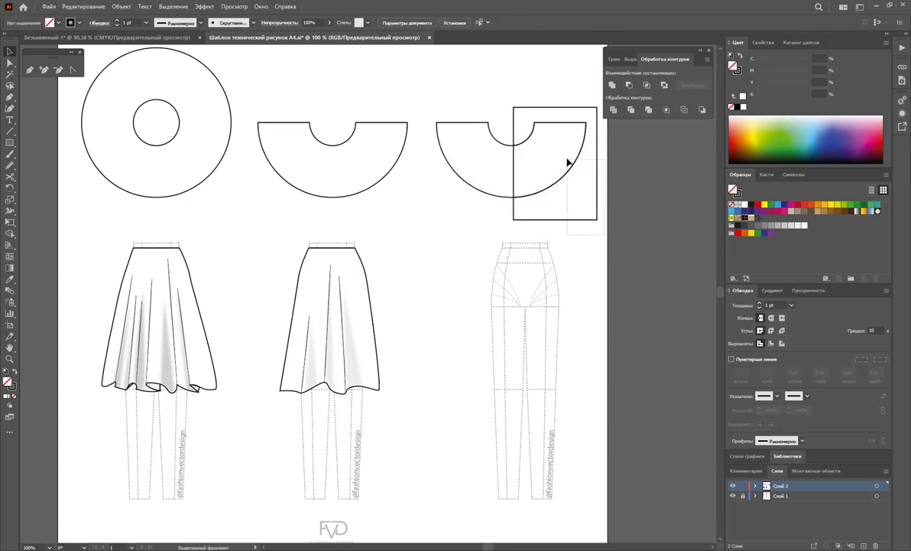
pyautogui.press('Delete')
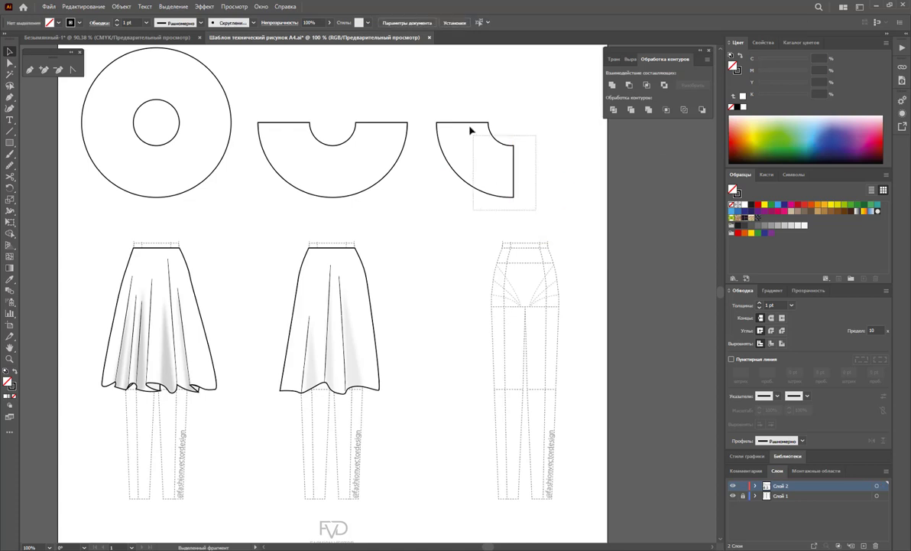
# - Move the remaining quarter-circle piece into place above the third figure
pyautogui.click(471, 131)
pyautogui.moveTo(482, 193); pyautogui.dragTo(520, 187)
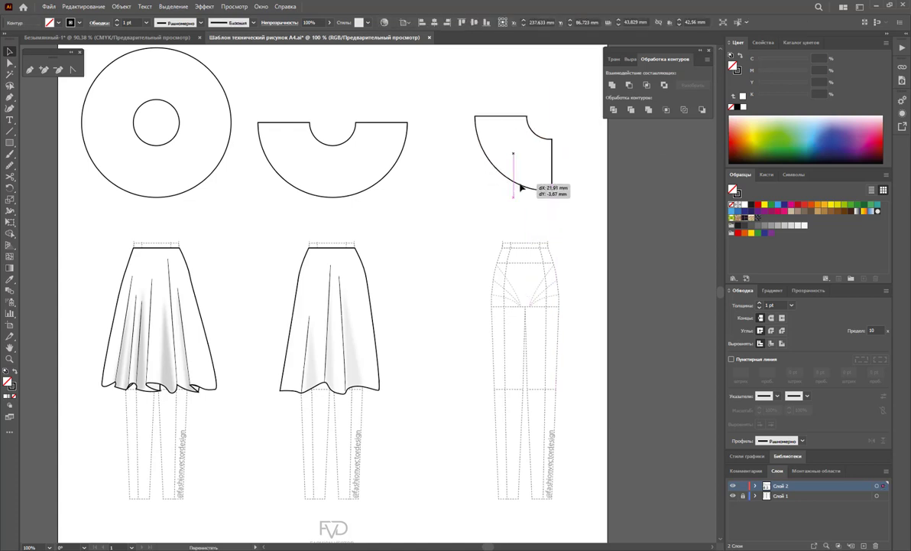
pyautogui.moveTo(520, 186); pyautogui.dragTo(521, 196)
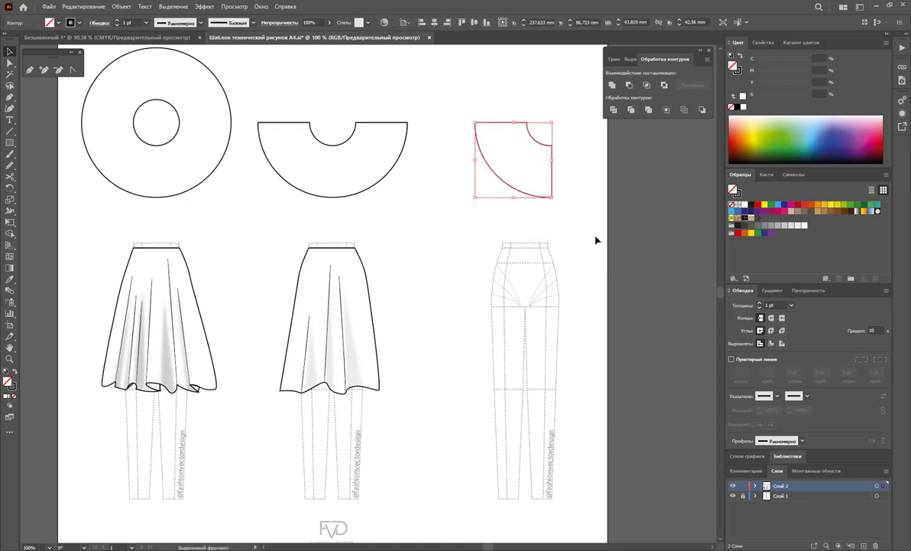
pyautogui.click(596, 240)
pyautogui.click(29, 70)
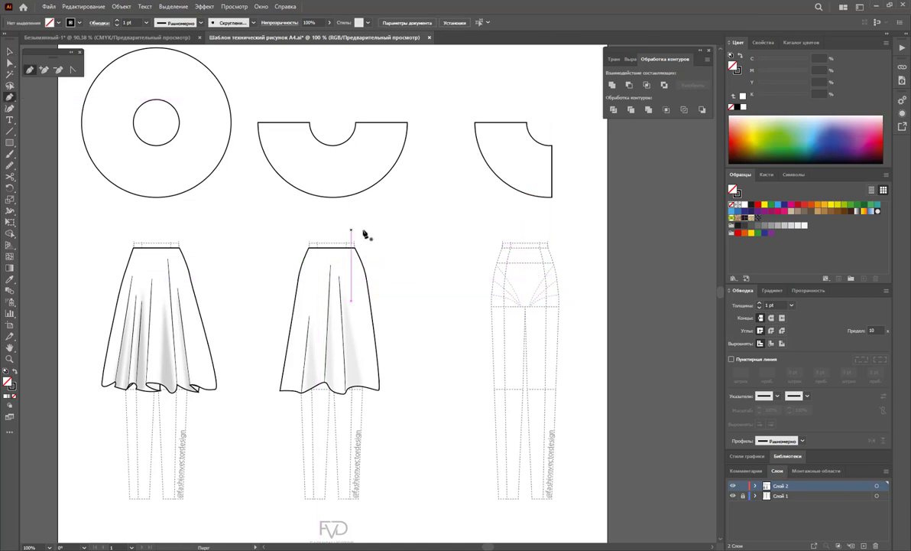
# - Draw a closed half-skirt outline from the third figure's waist, down the right hip, to a knee-level hem
pyautogui.moveTo(526, 248); pyautogui.dragTo(563, 289)
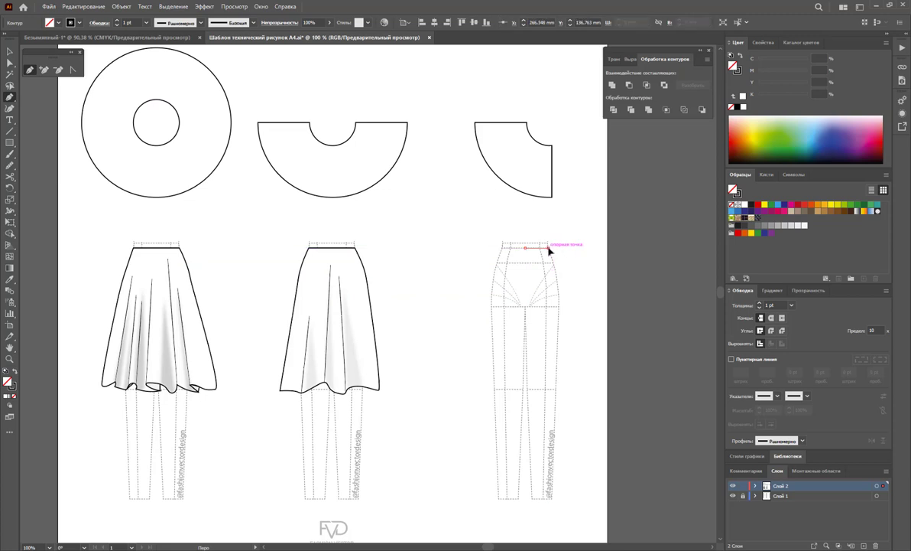
pyautogui.click(563, 289)
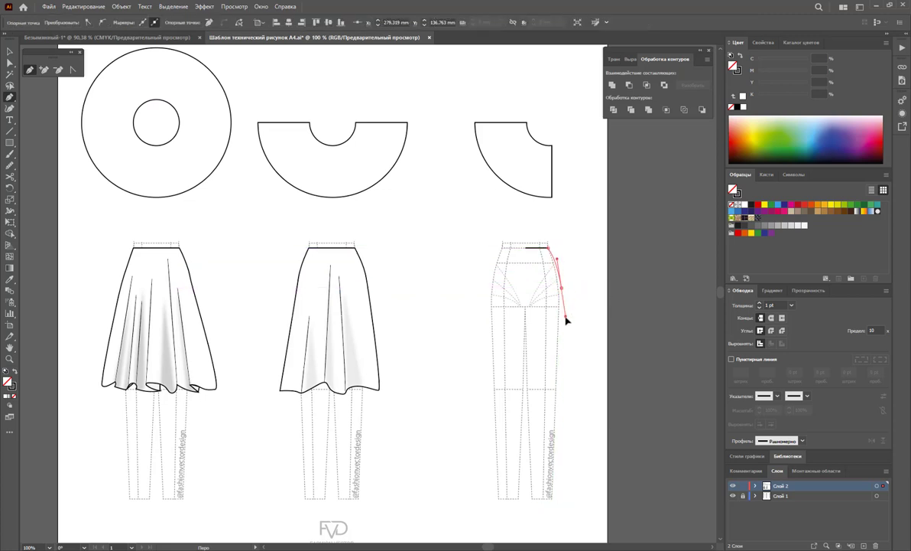
pyautogui.click(566, 317)
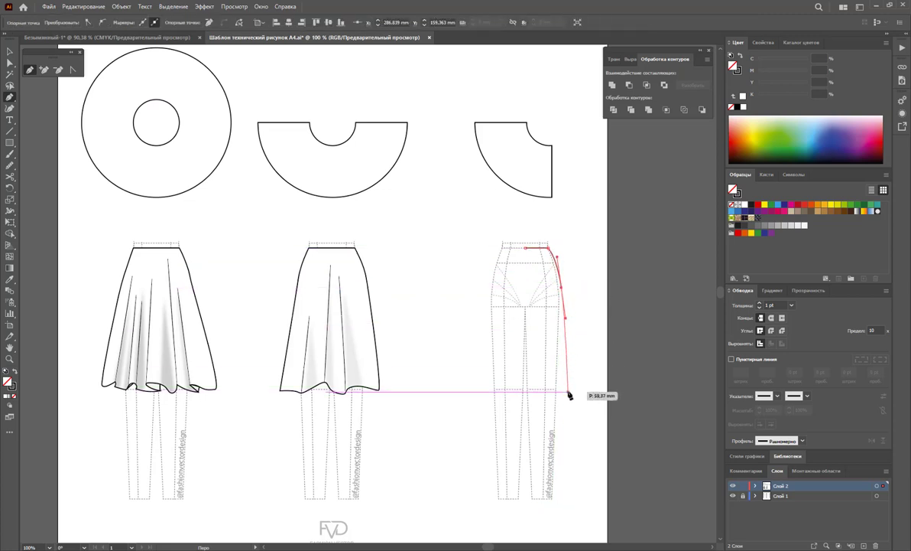
pyautogui.click(568, 391)
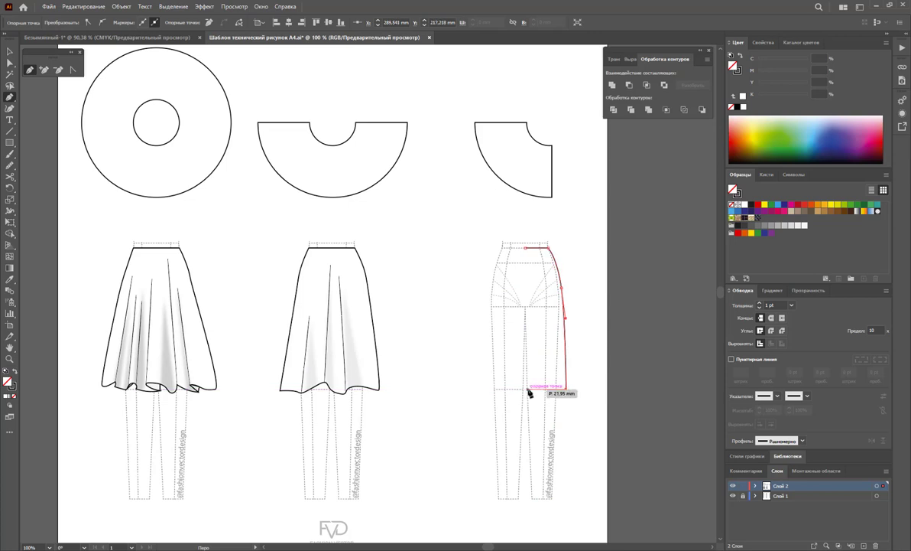
pyautogui.click(525, 388)
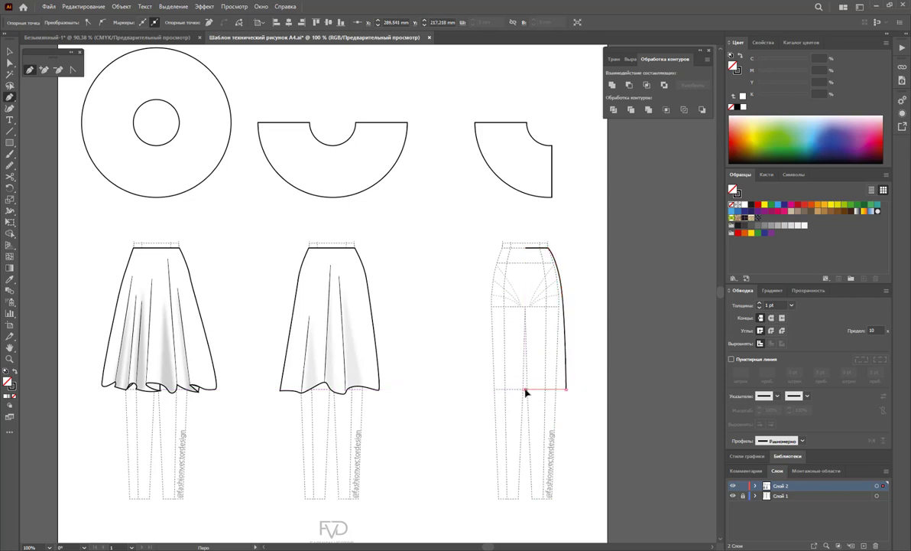
pyautogui.click(526, 247)
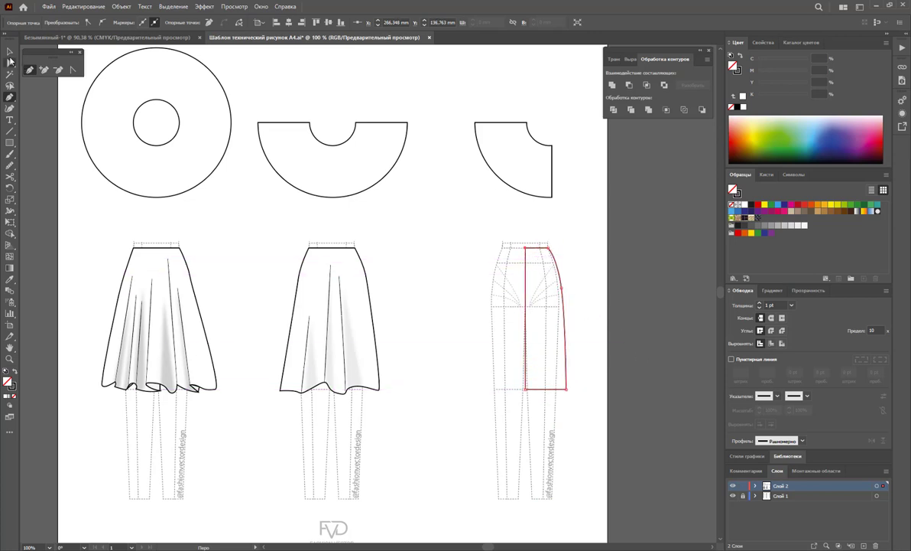
pyautogui.click(10, 51)
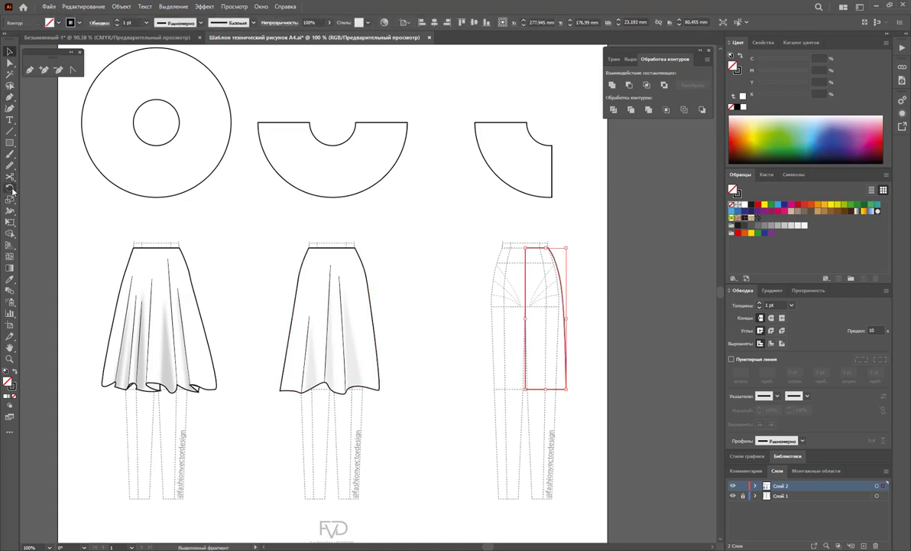
# - Mirror the half skirt across its centre line and merge both halves into one straight skirt
pyautogui.moveTo(12, 191); pyautogui.dragTo(38, 197)
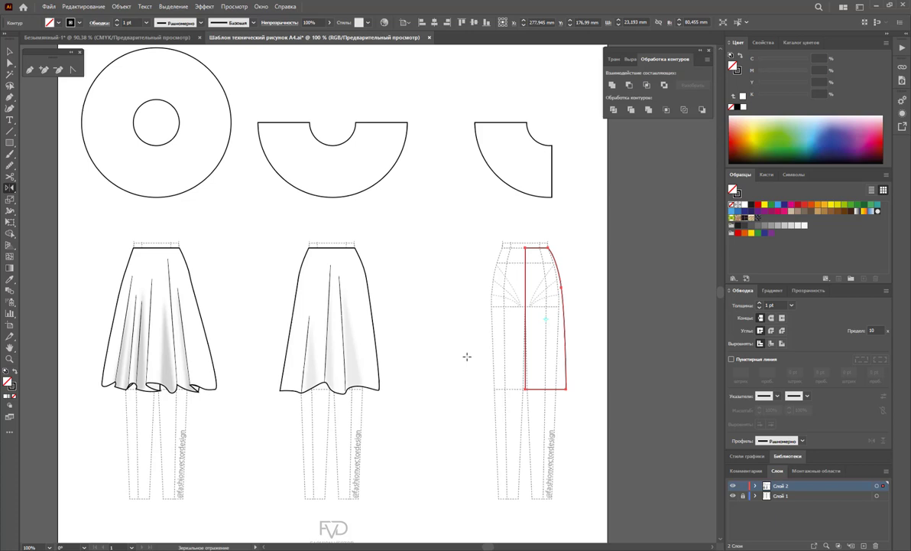
pyautogui.click(525, 303)
pyautogui.moveTo(497, 279); pyautogui.dragTo(453, 299)
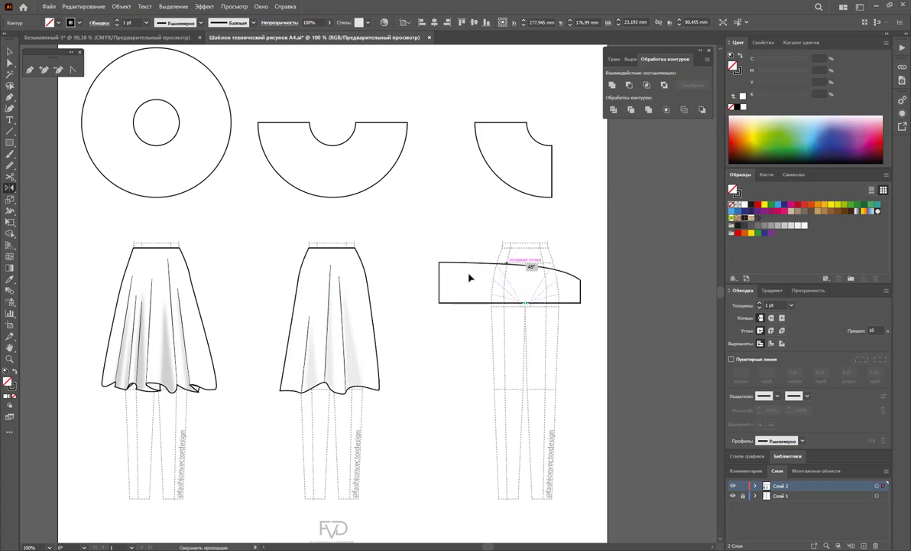
pyautogui.click(9, 52)
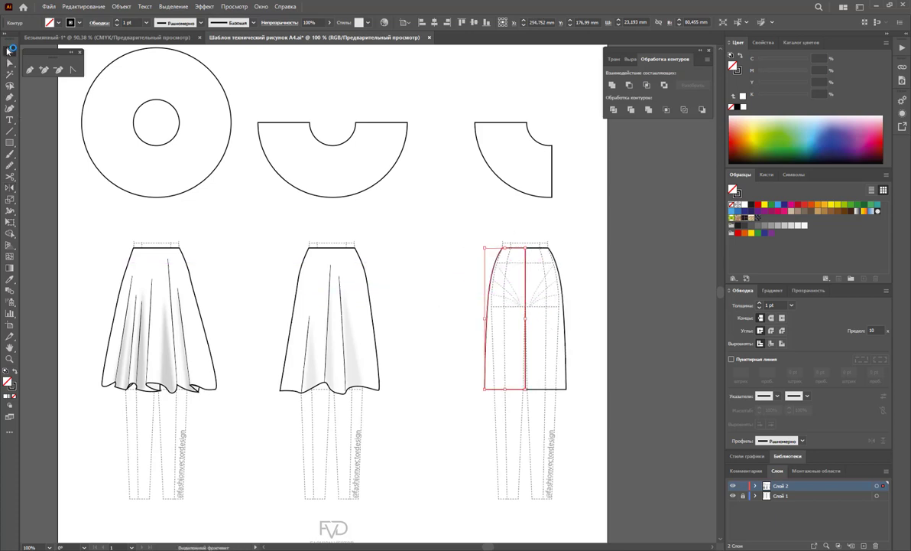
pyautogui.moveTo(449, 229); pyautogui.dragTo(529, 365)
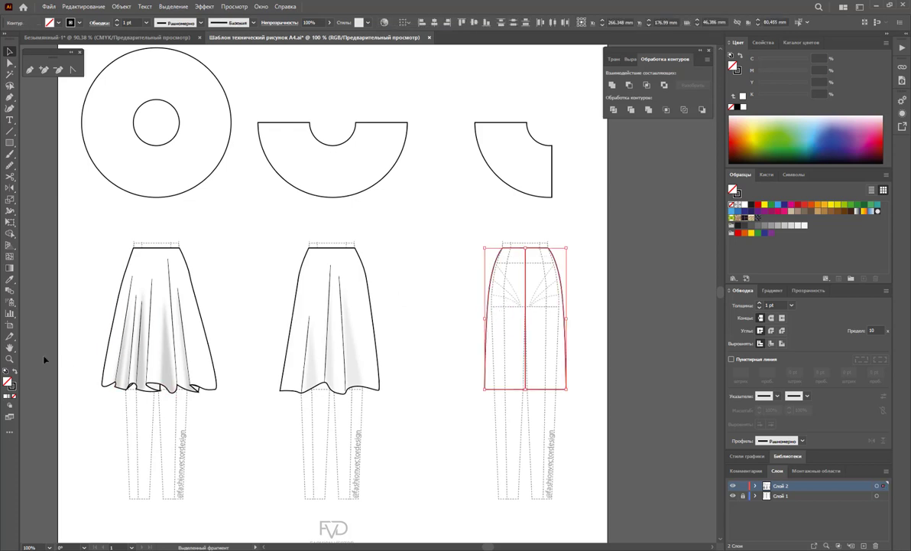
pyautogui.click(612, 85)
pyautogui.click(625, 235)
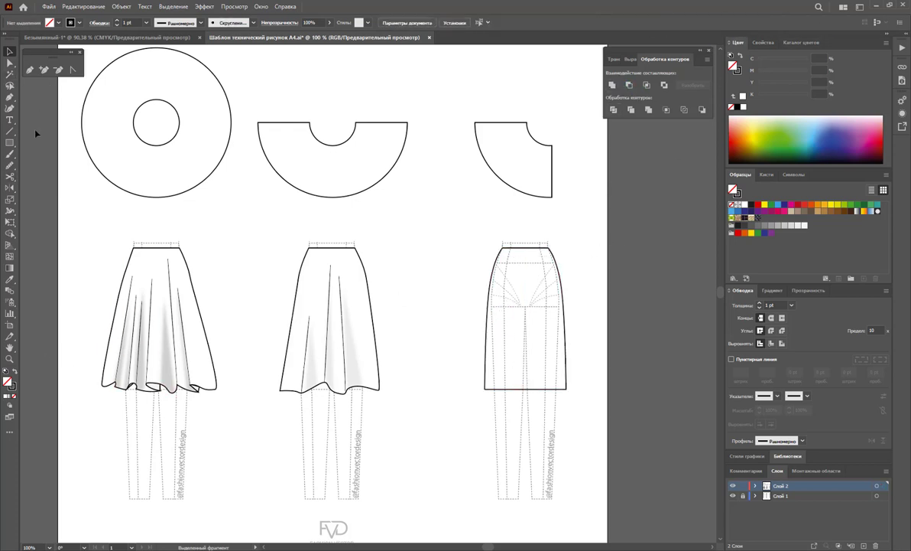
# - Reshape the straight skirt's hem into a wavy curve by adding, moving and converting hem points
pyautogui.click(43, 71)
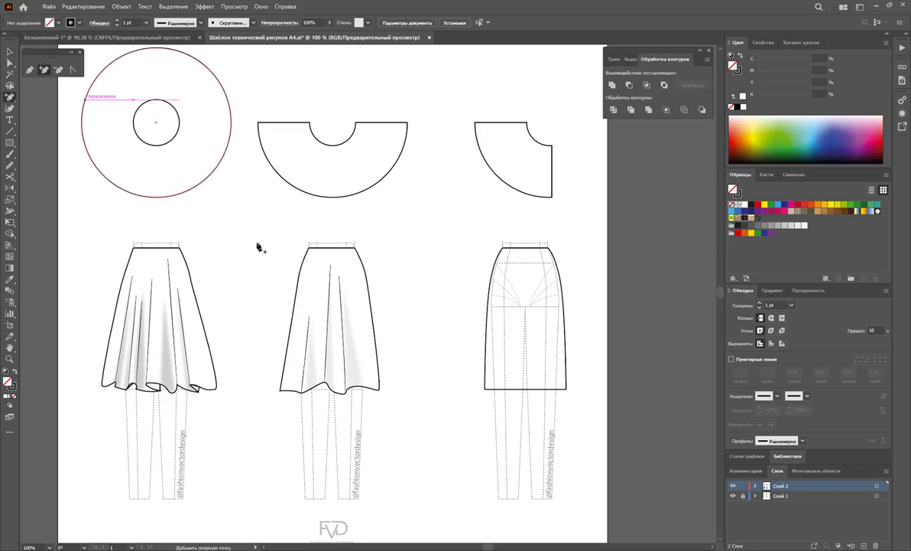
pyautogui.click(536, 389)
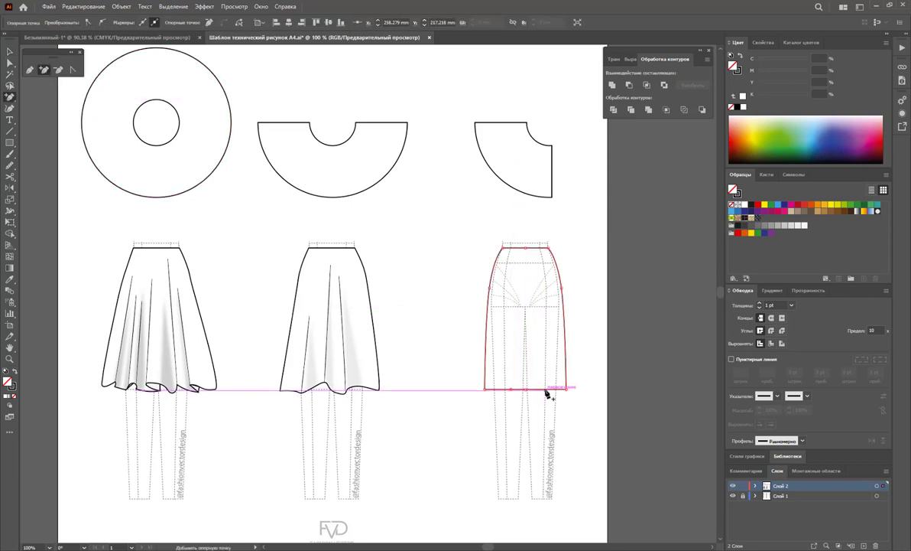
pyautogui.click(10, 65)
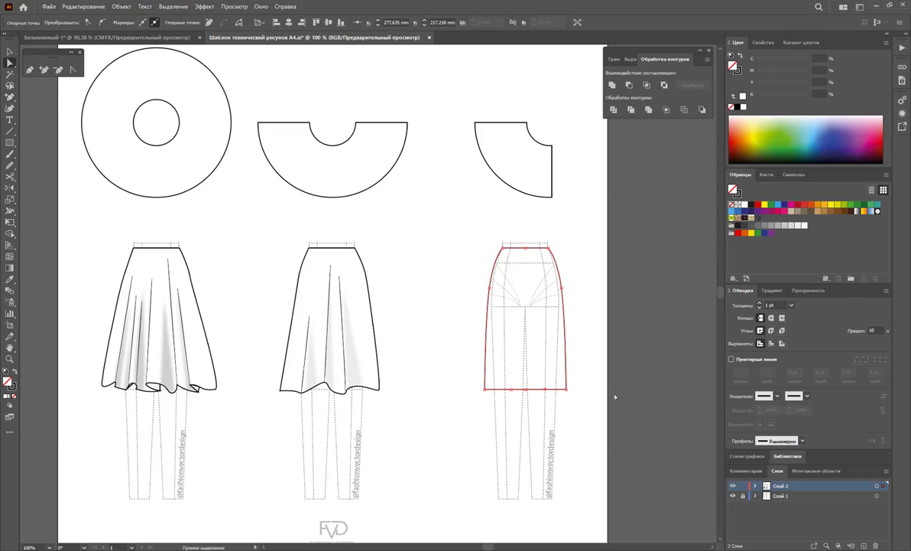
pyautogui.moveTo(513, 396); pyautogui.dragTo(548, 388)
pyautogui.click(72, 70)
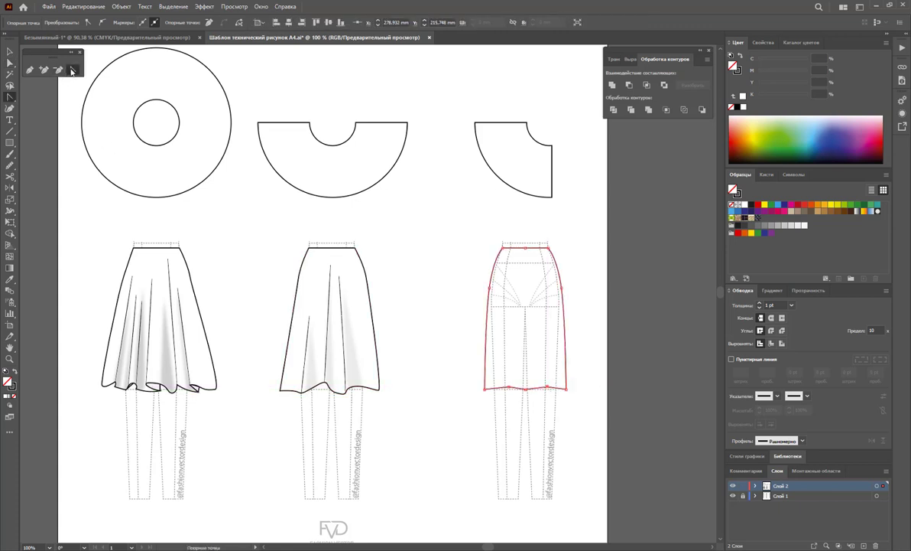
pyautogui.click(508, 389)
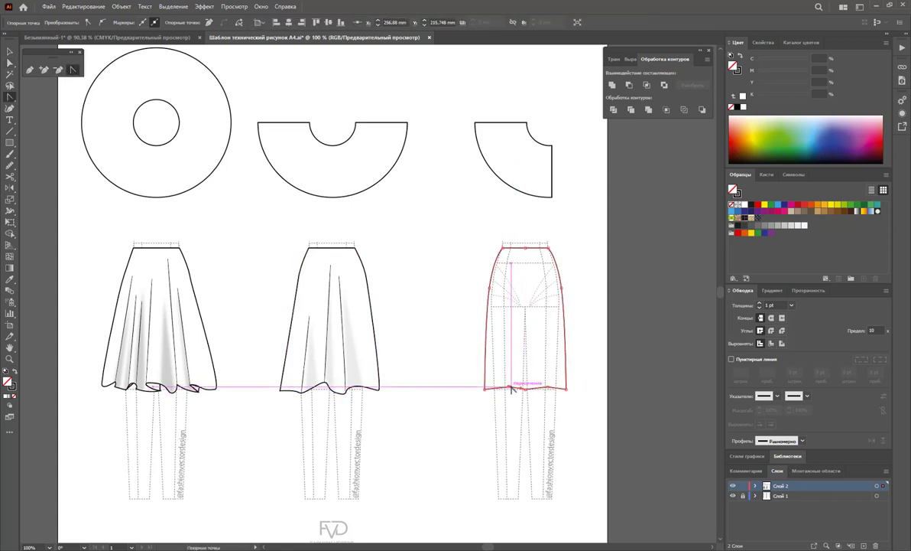
pyautogui.moveTo(516, 391); pyautogui.dragTo(536, 400)
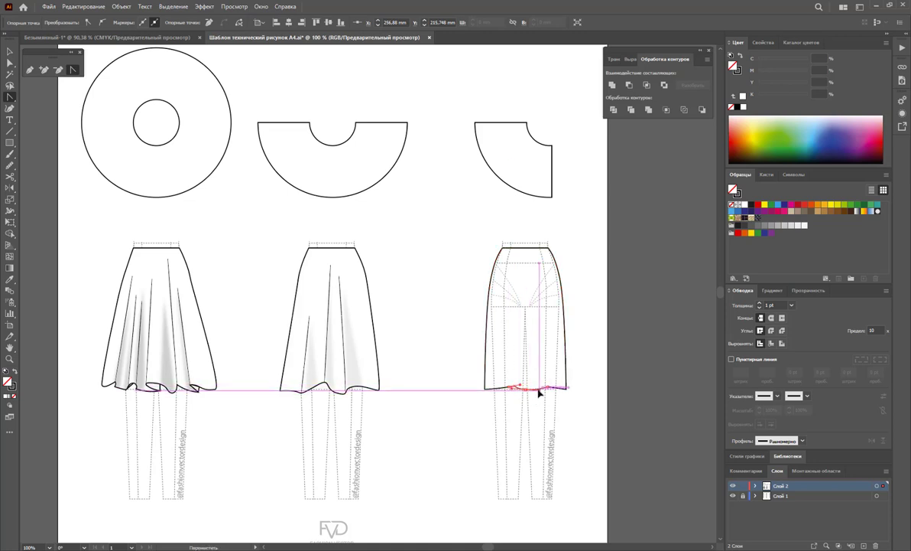
pyautogui.moveTo(536, 400); pyautogui.dragTo(538, 396)
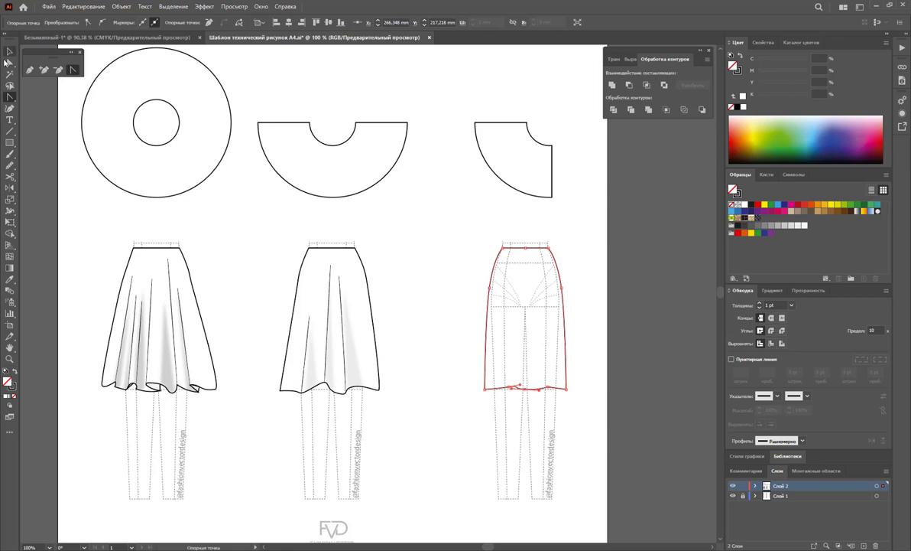
pyautogui.click(9, 52)
pyautogui.click(452, 308)
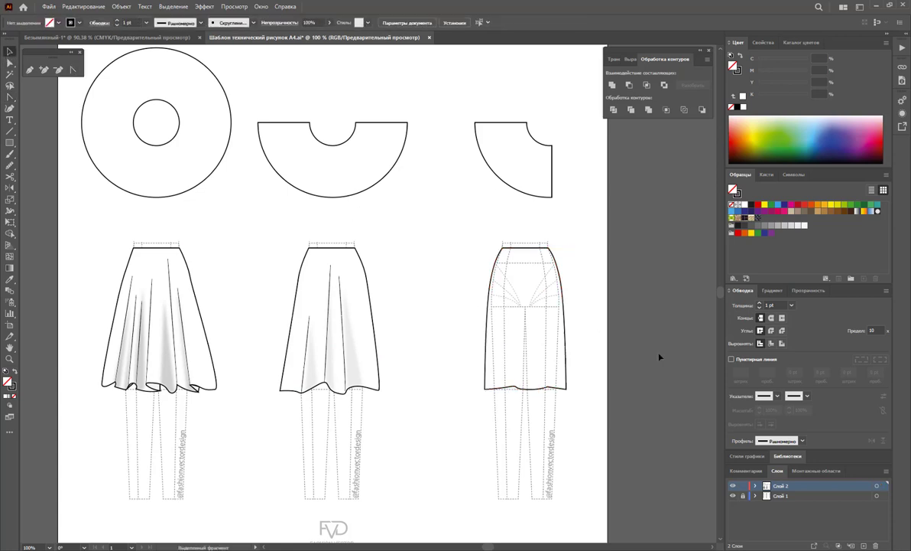
# - Give the straight skirt a white fill so the template lines no longer show
pyautogui.press('a')
pyautogui.hotkey('ctrl', 'a')
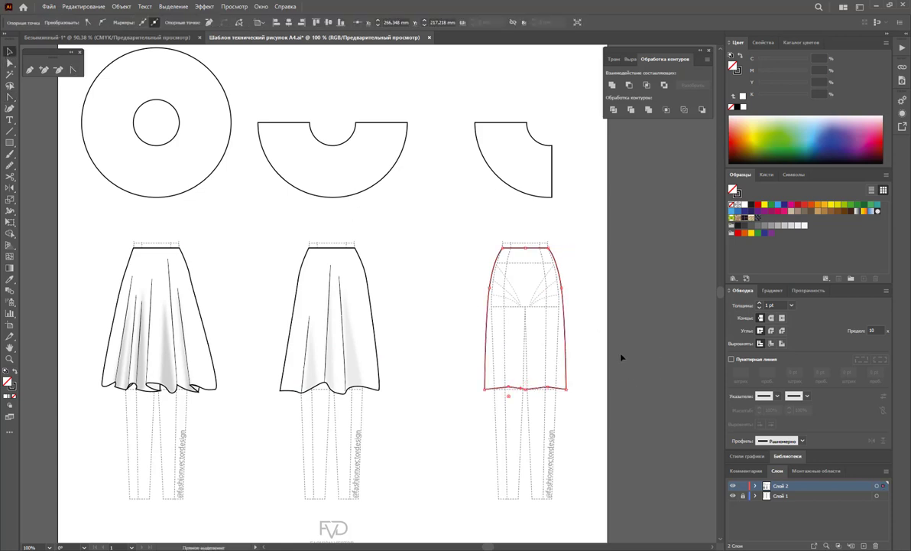
pyautogui.press('v')
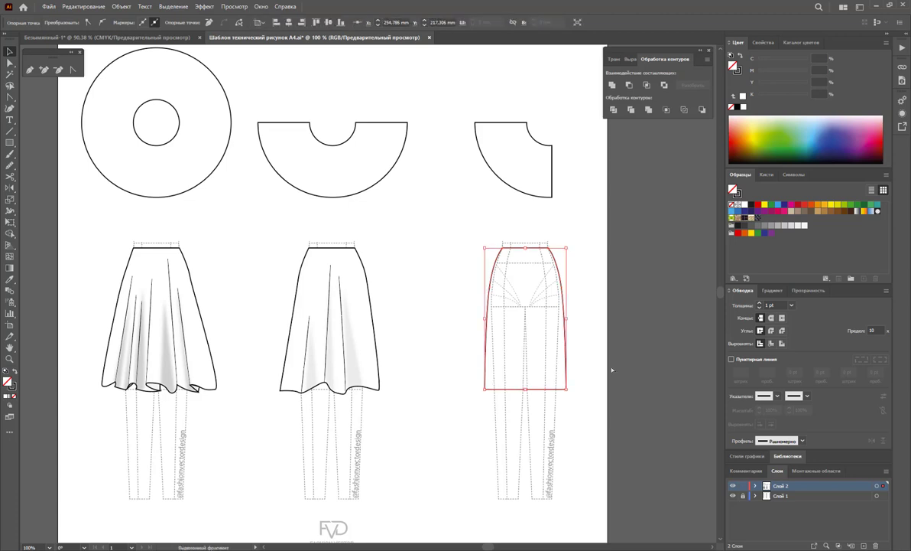
pyautogui.click(610, 353)
pyautogui.click(533, 329)
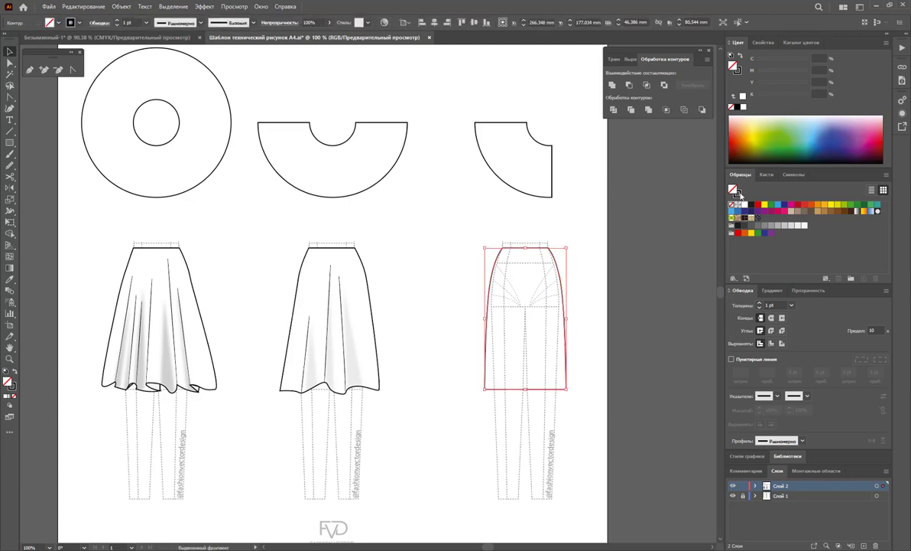
pyautogui.press('d')
pyautogui.click(431, 304)
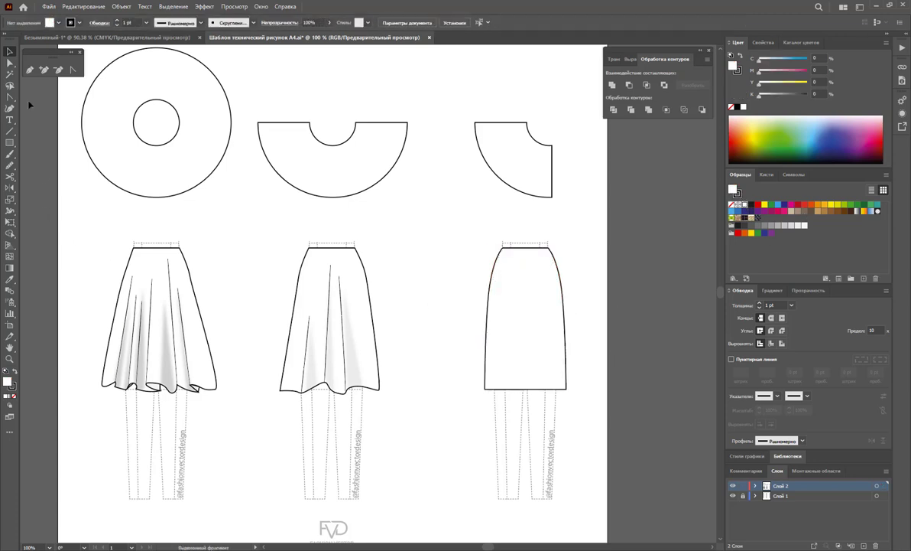
# - Draw a closed shadow shape along the straight skirt's left side, from waist to hem
pyautogui.click(30, 69)
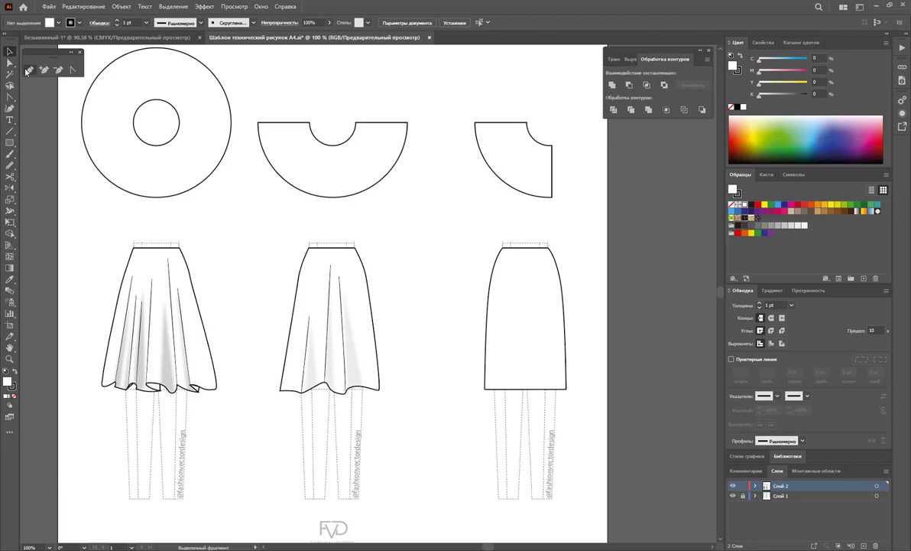
pyautogui.click(512, 251)
pyautogui.click(501, 284)
pyautogui.click(492, 306)
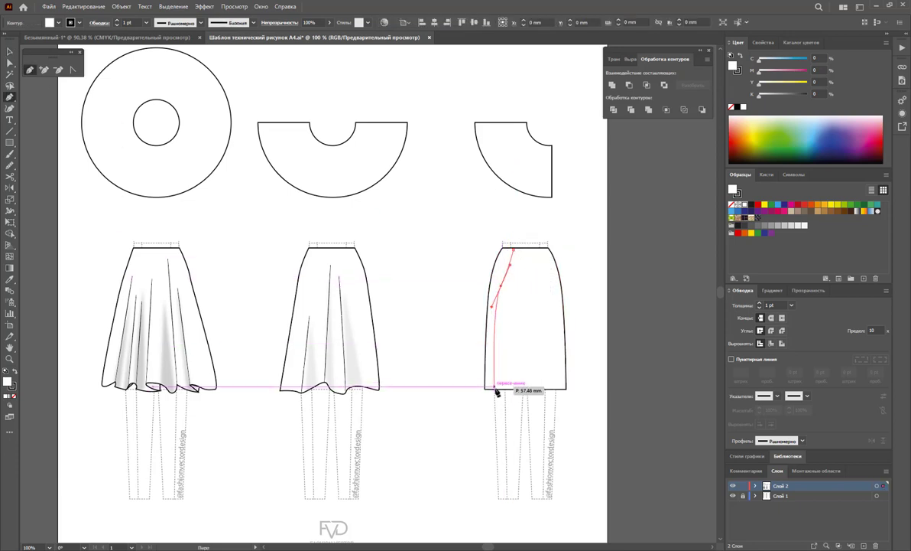
pyautogui.click(495, 390)
pyautogui.click(484, 389)
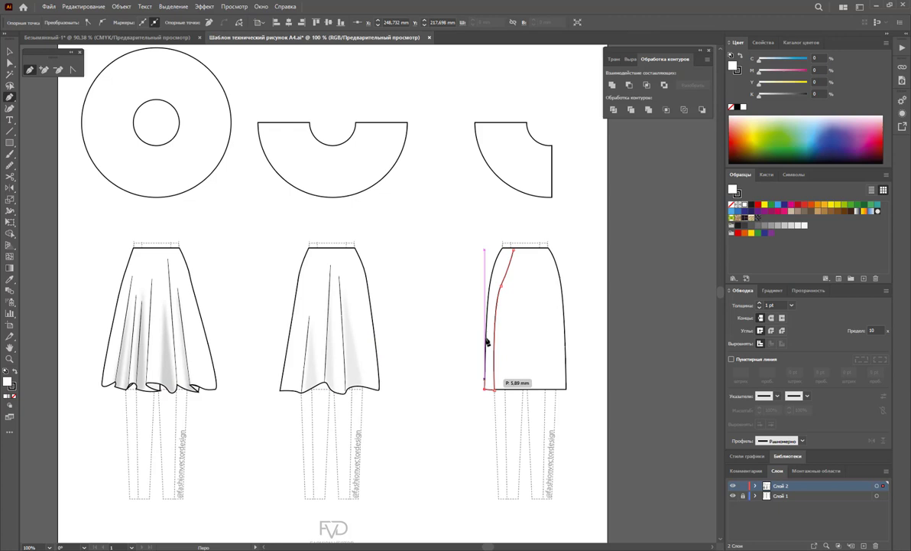
pyautogui.click(491, 289)
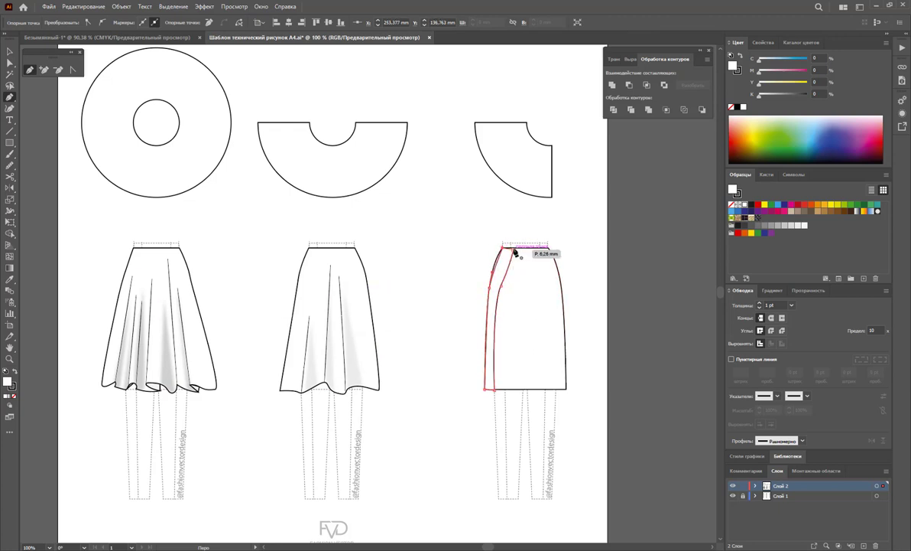
pyautogui.moveTo(502, 247); pyautogui.dragTo(520, 249)
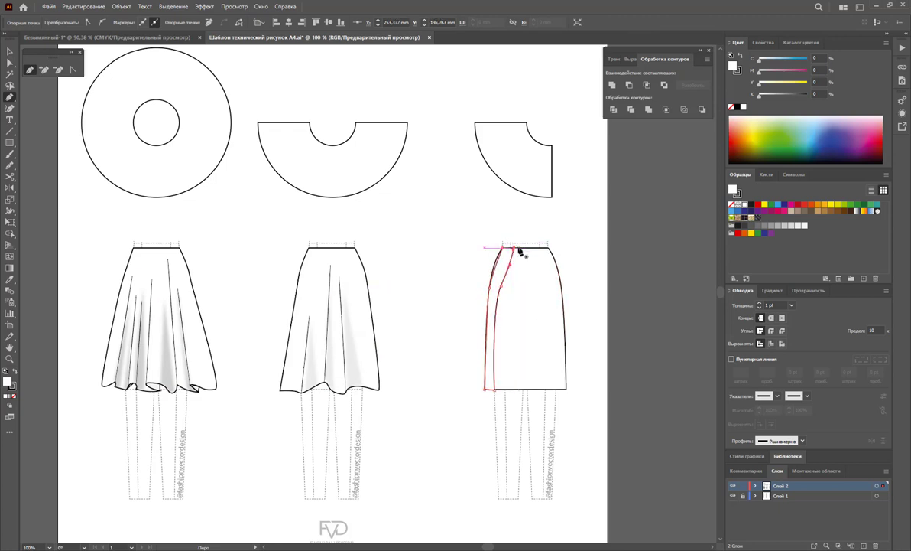
pyautogui.click(519, 252)
# - Make the shadow shape solid black with no stroke and apply a Gaussian Blur
pyautogui.press('v')
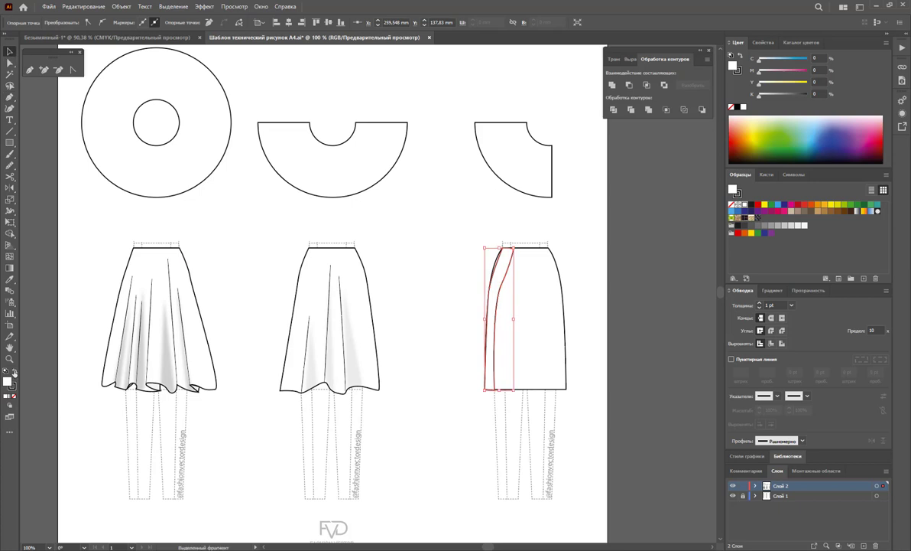
pyautogui.click(14, 370)
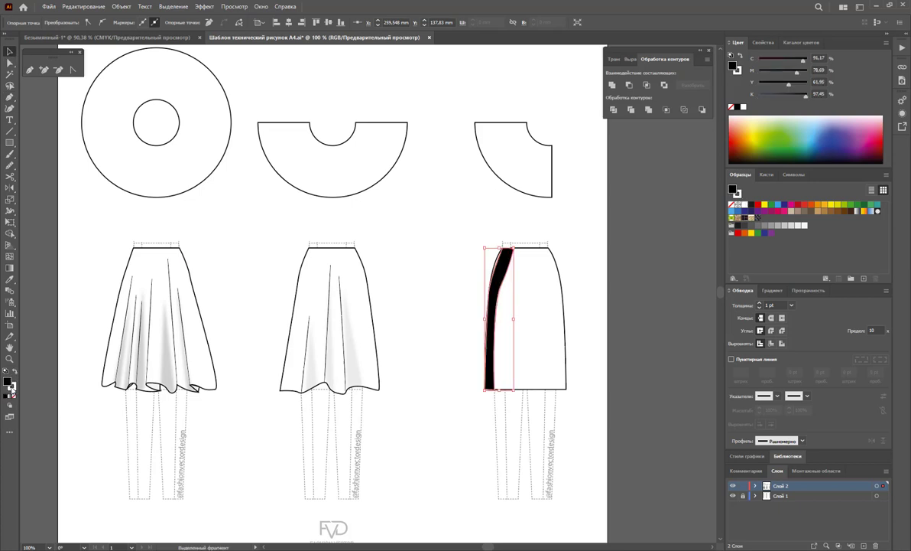
pyautogui.click(504, 310)
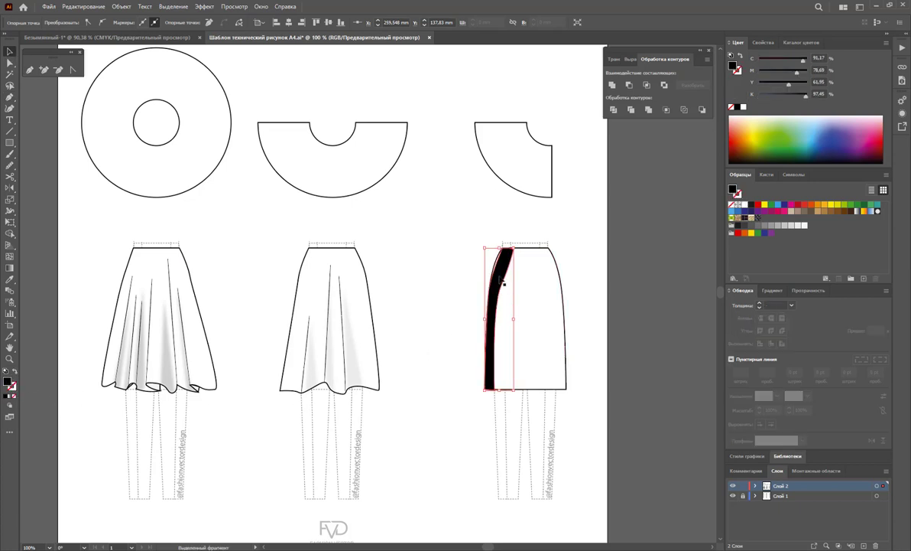
pyautogui.click(204, 7)
pyautogui.moveTo(220, 188)
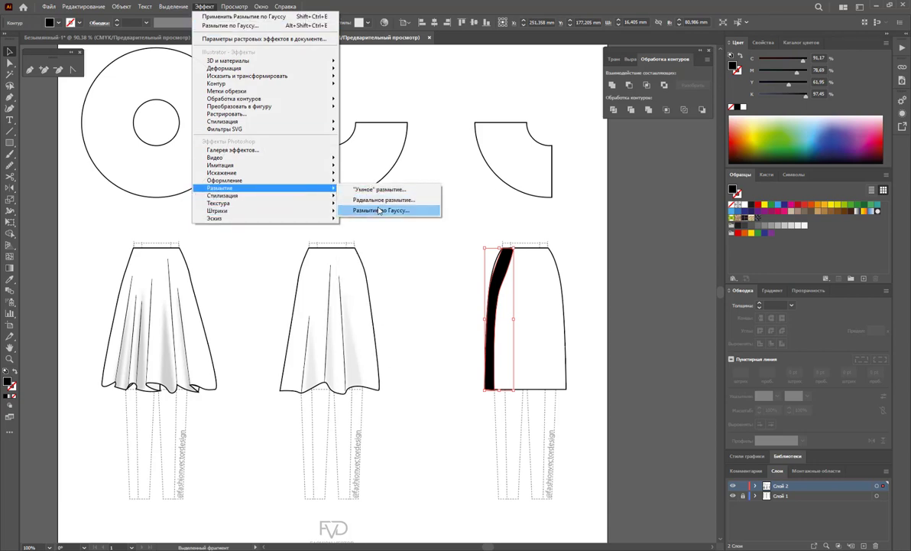
pyautogui.click(380, 210)
pyautogui.click(453, 290)
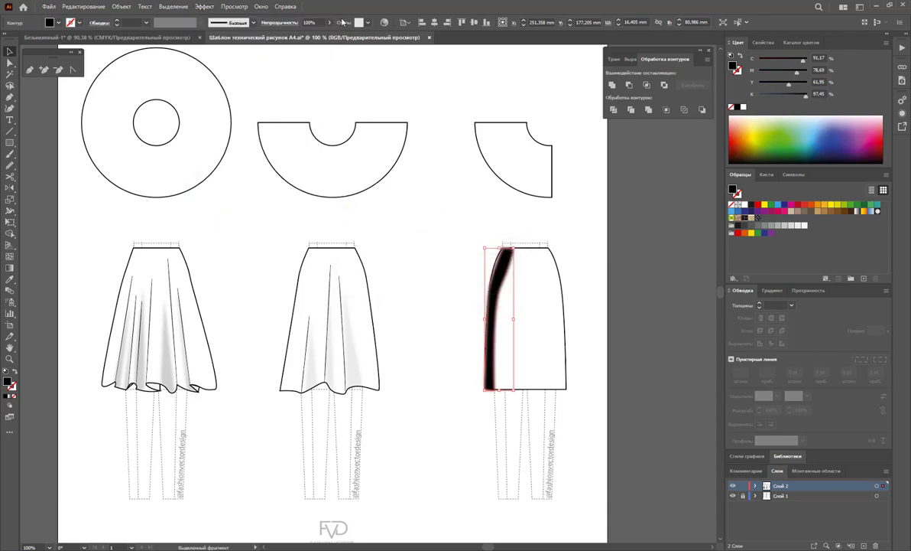
# - Lower the shadow's opacity to 3%
pyautogui.click(309, 22)
pyautogui.click(328, 22)
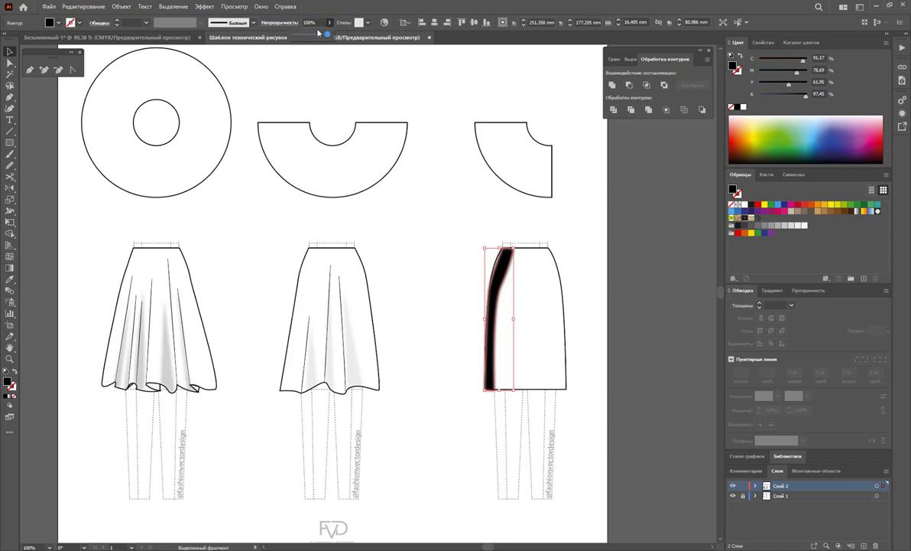
pyautogui.moveTo(312, 37); pyautogui.dragTo(279, 38)
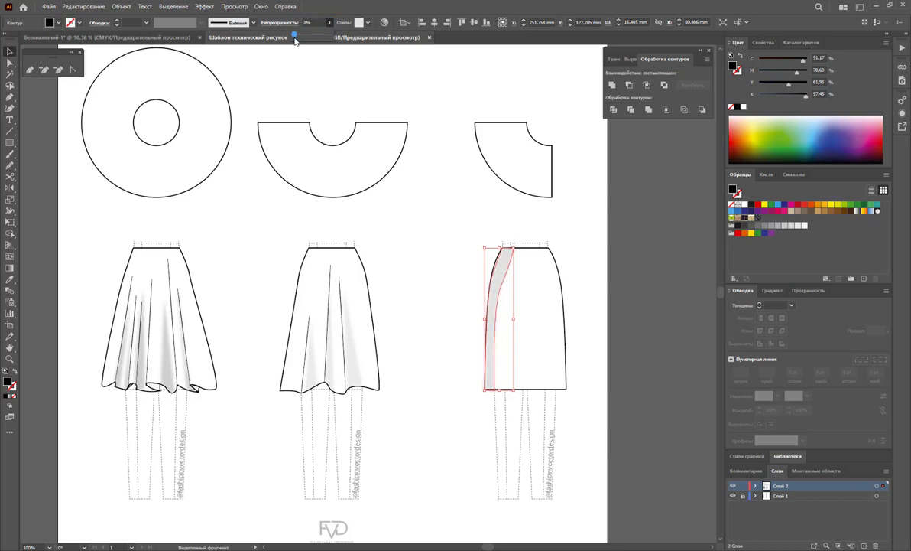
pyautogui.click(436, 257)
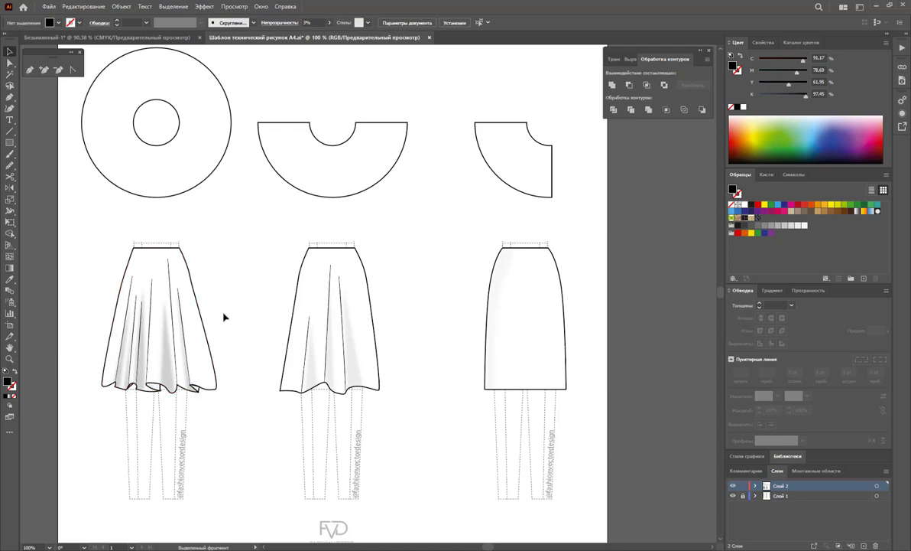
# - Zoom out and scroll right to show the empty pasteboard beside the page
pyautogui.press('z')
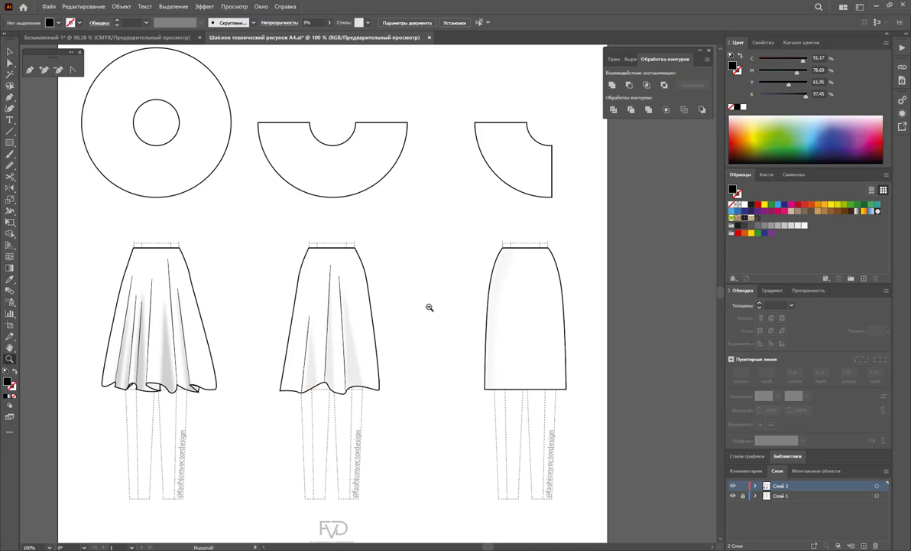
pyautogui.keyDown('alt'); pyautogui.click(429, 306); pyautogui.keyUp('alt')
pyautogui.scroll(1, 432, 303)
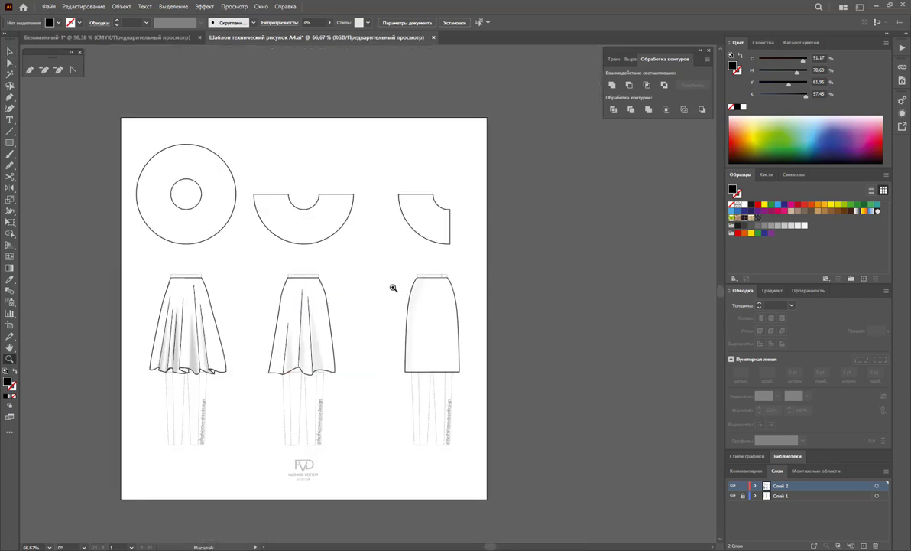
pyautogui.hscroll(1, 459, 509)
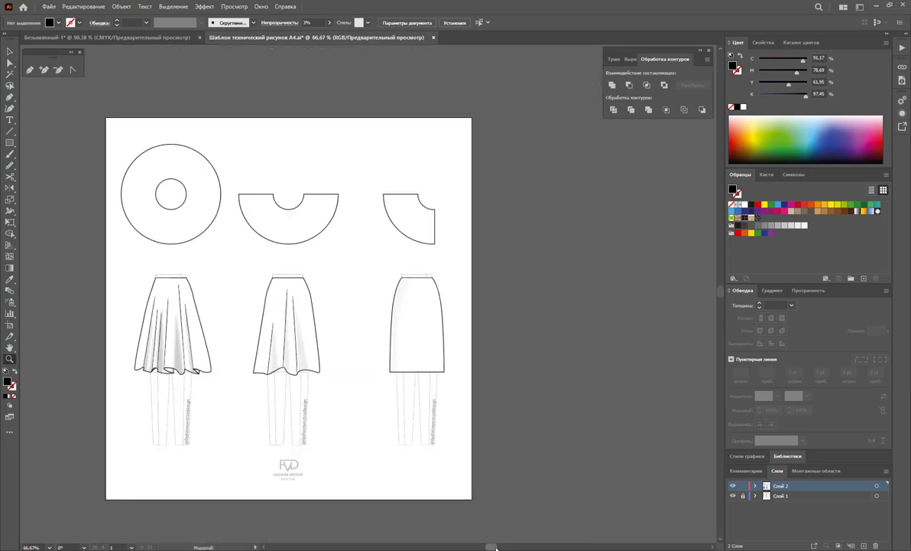
pyautogui.hscroll(3, 458, 509)
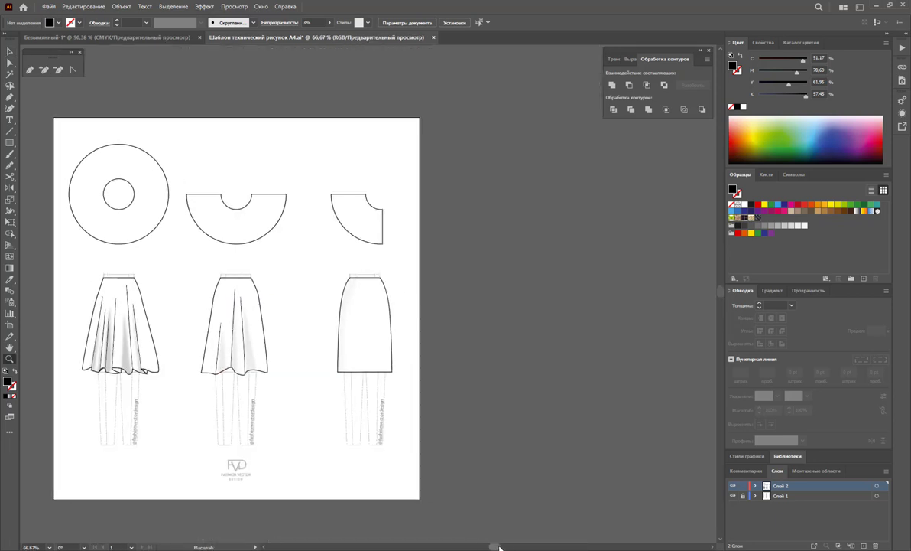
# - Draw a small freehand closed loop on the pasteboard with the Pencil tool
pyautogui.click(10, 143)
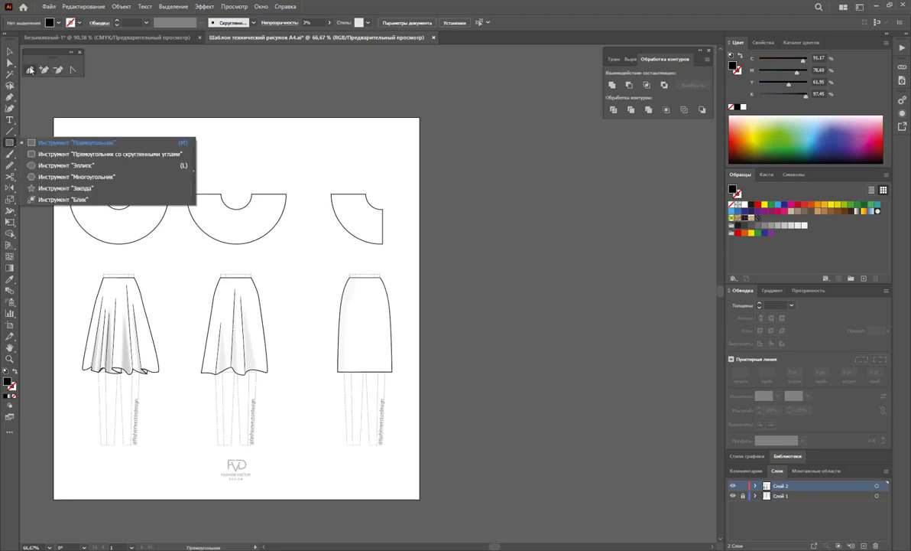
pyautogui.click(30, 70)
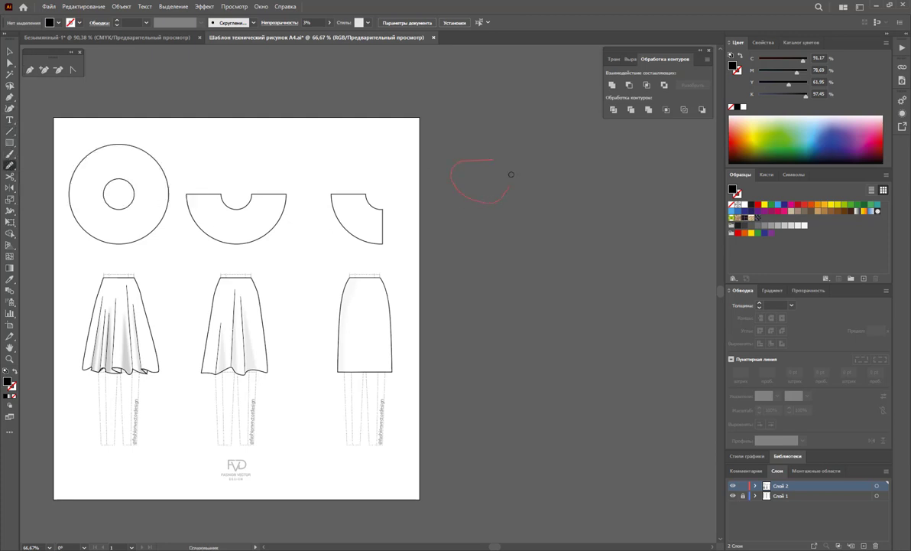
pyautogui.click(10, 165)
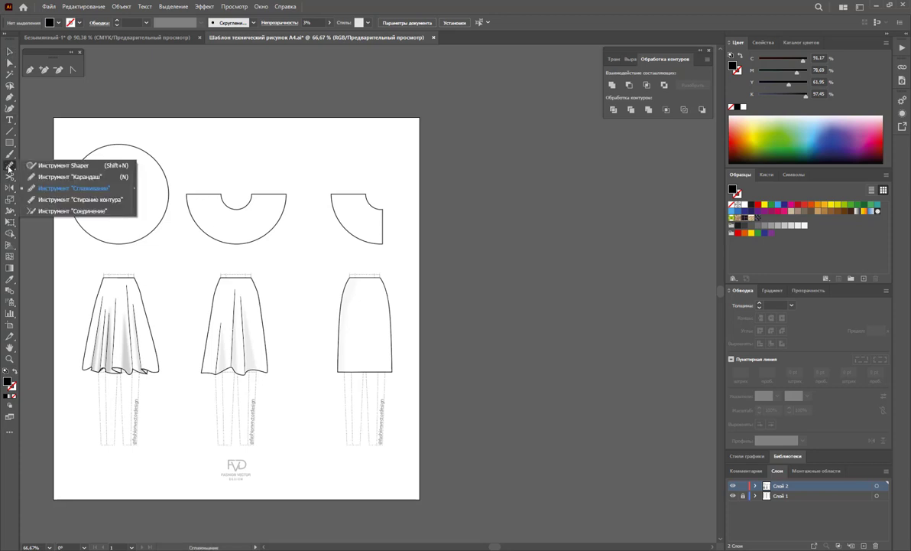
pyautogui.click(55, 177)
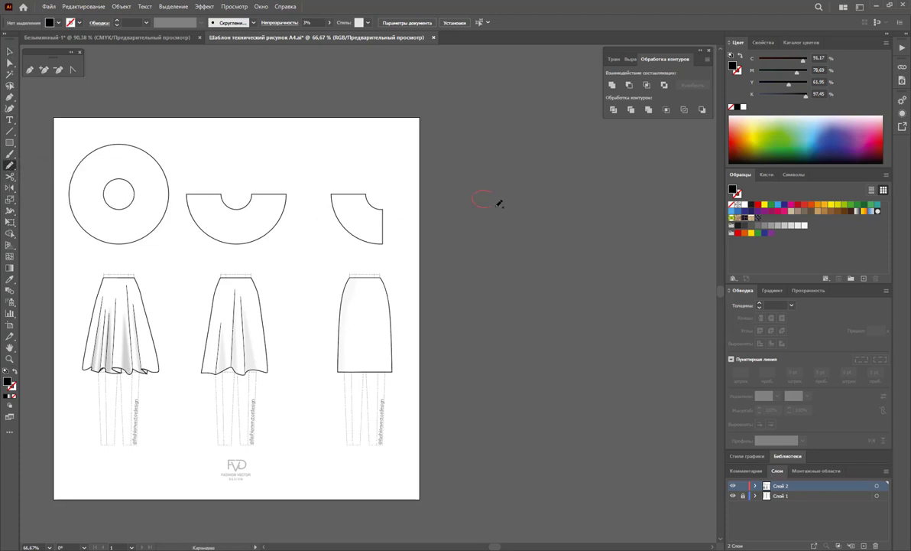
pyautogui.moveTo(499, 195); pyautogui.dragTo(497, 192)
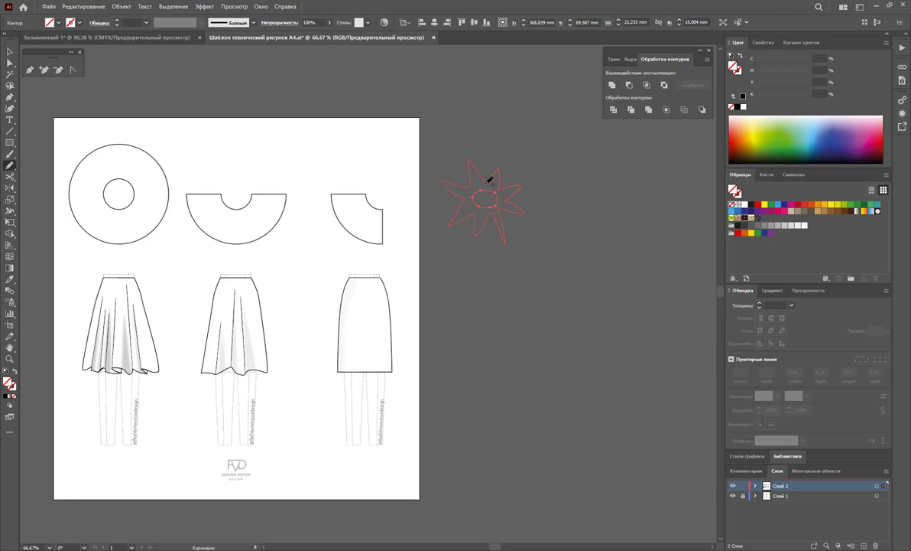
# - Restore the deleted star flower head and give it a dark outline
pyautogui.press('v')
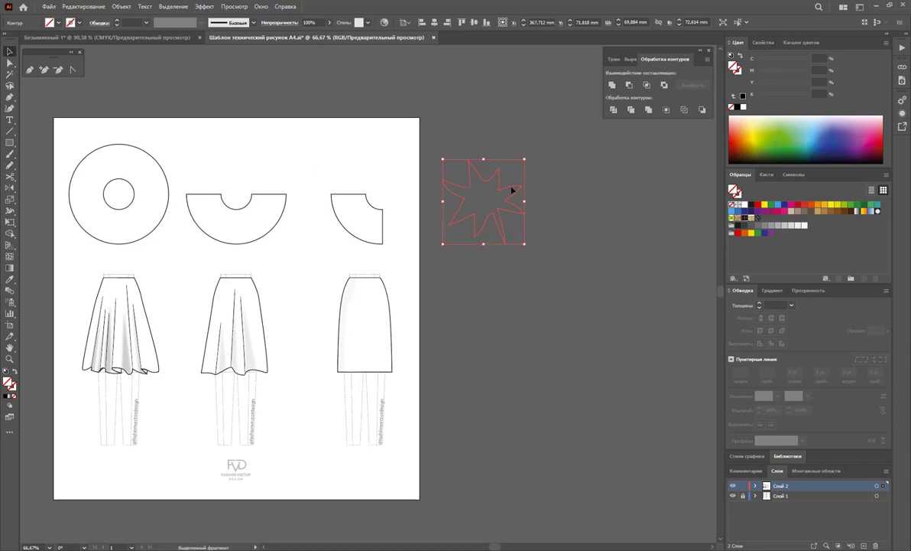
pyautogui.press('Delete')
pyautogui.hotkey('ctrl', 'z')
pyautogui.press('Delete')
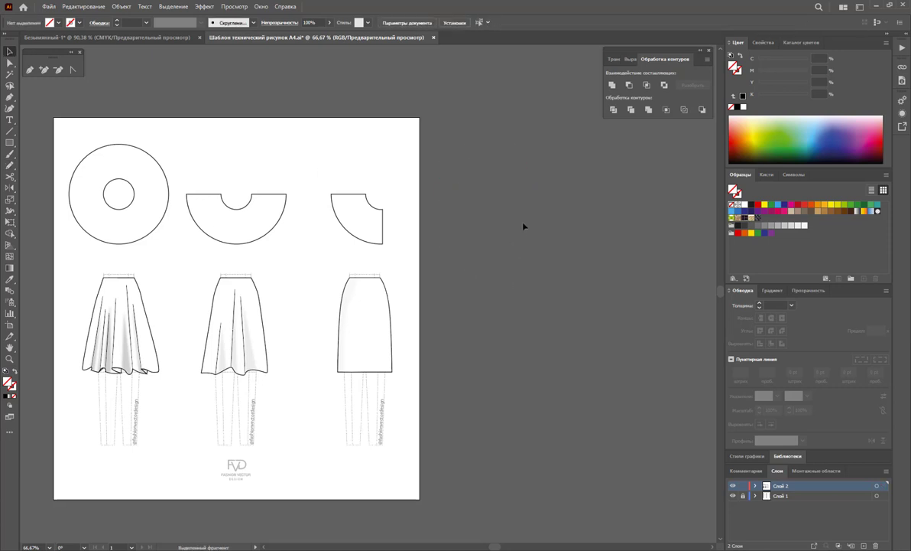
pyautogui.hotkey('ctrl', 'z')
pyautogui.click(16, 387)
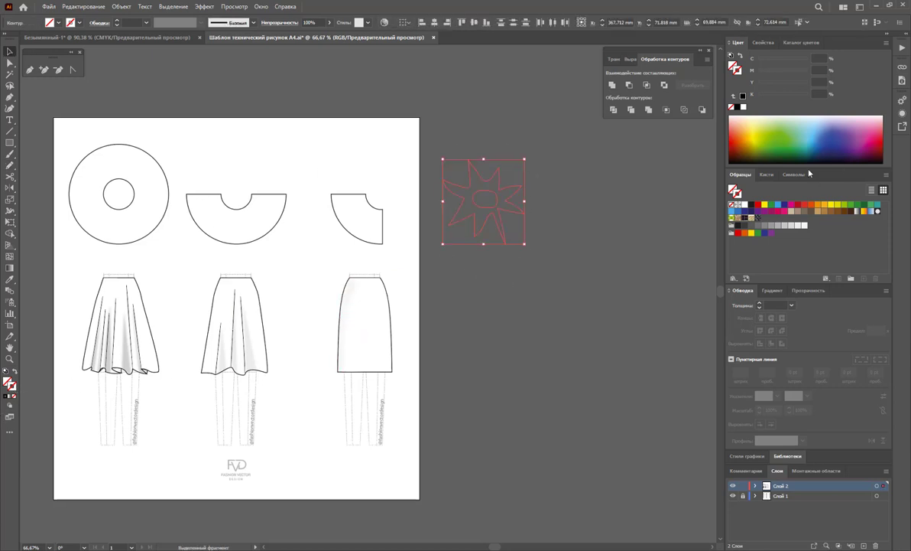
pyautogui.click(752, 208)
pyautogui.click(536, 228)
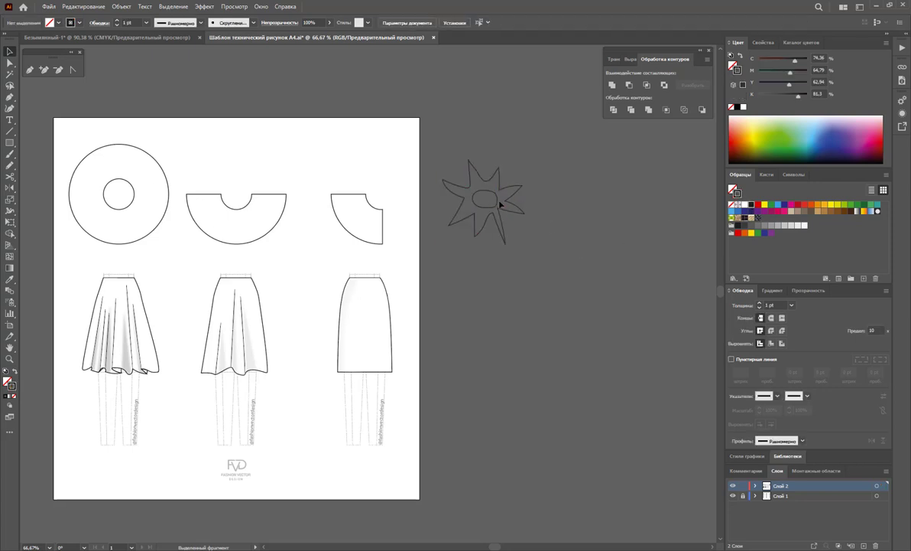
# - Draw a freehand stem with two leaves beneath the star, then reselect the flower head
pyautogui.click(10, 163)
pyautogui.moveTo(495, 218); pyautogui.dragTo(494, 218)
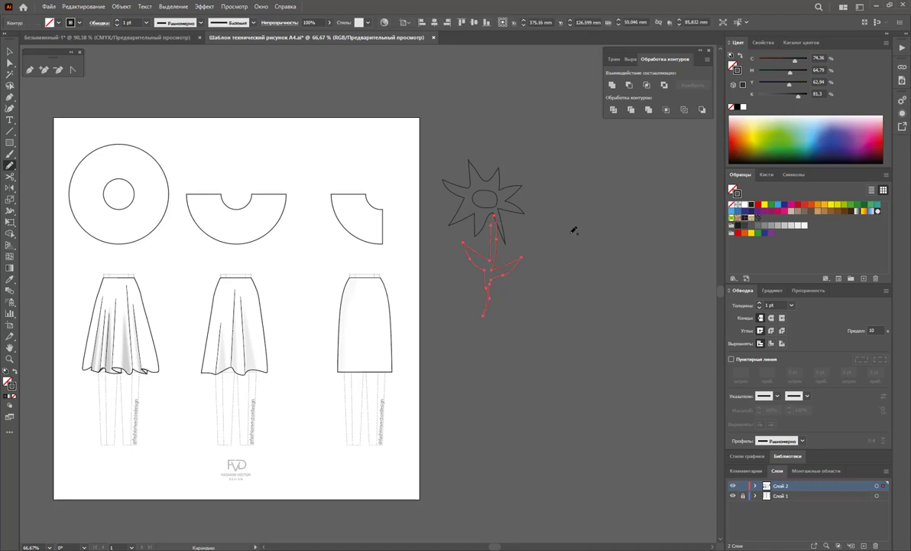
pyautogui.click(10, 50)
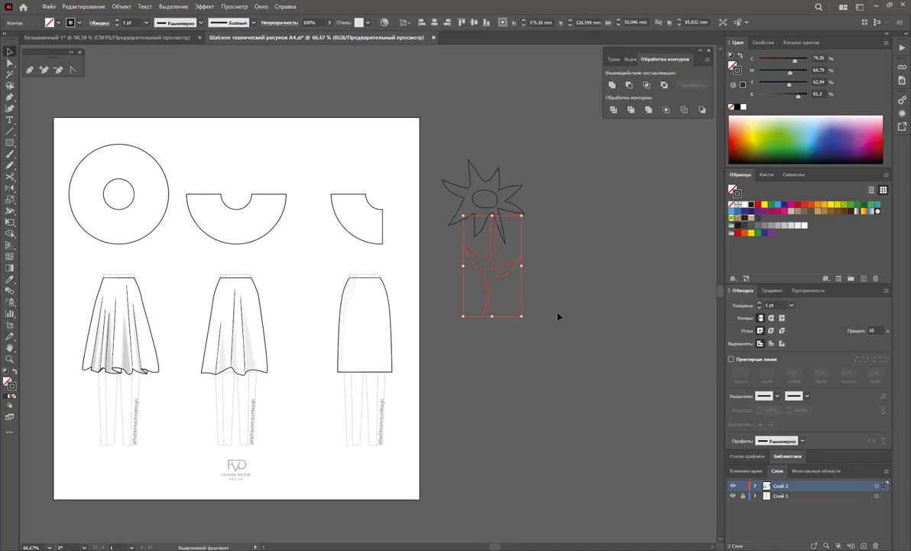
pyautogui.click(545, 191)
pyautogui.click(528, 220)
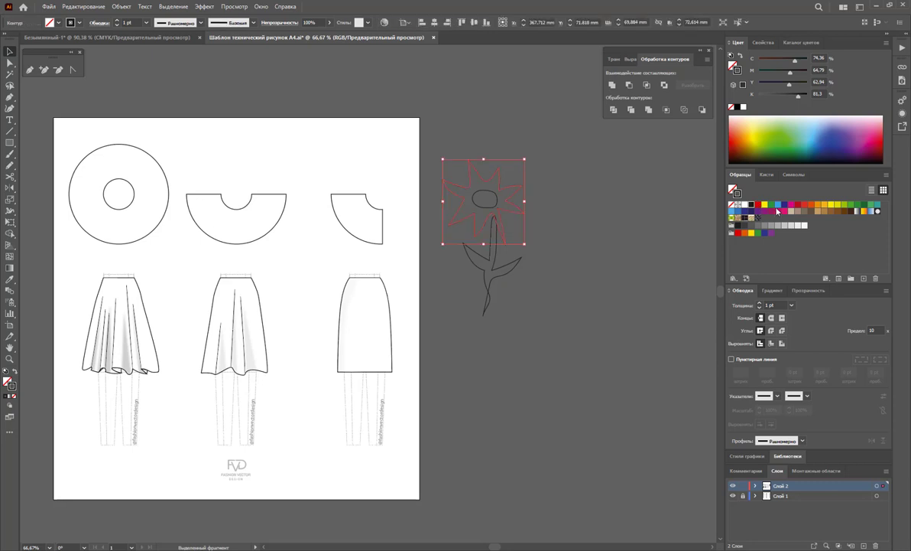
# - Fill the flower head orange and bring its centre ellipse to the front in brown
pyautogui.click(826, 206)
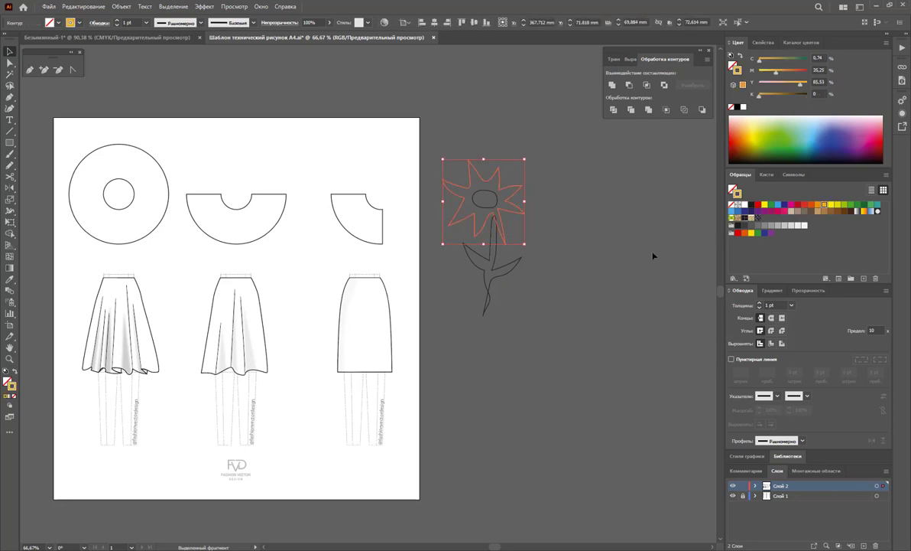
pyautogui.click(14, 372)
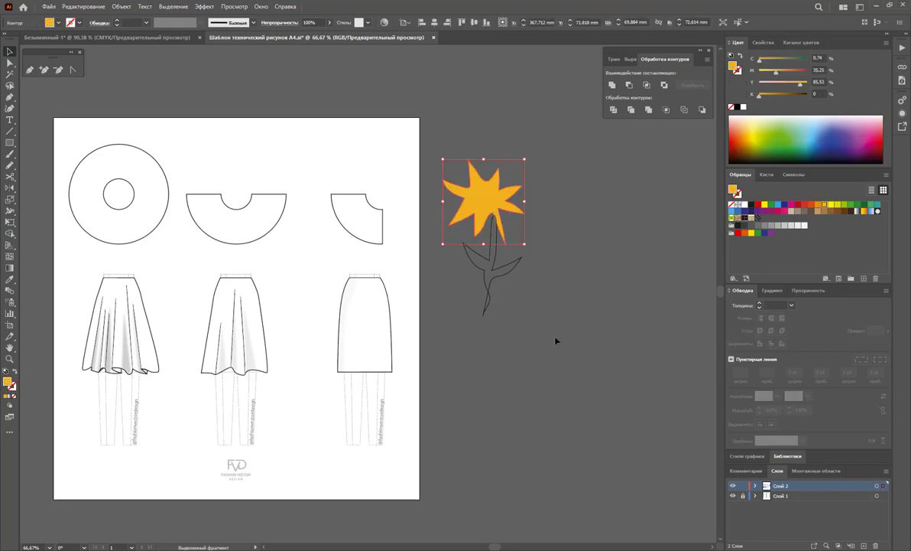
pyautogui.click(504, 194)
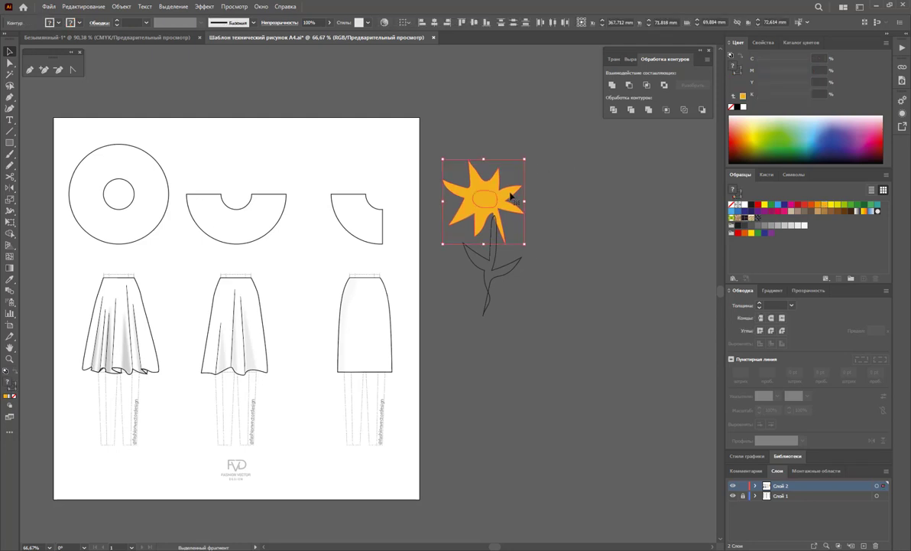
pyautogui.click(484, 197)
pyautogui.rightClick(493, 196)
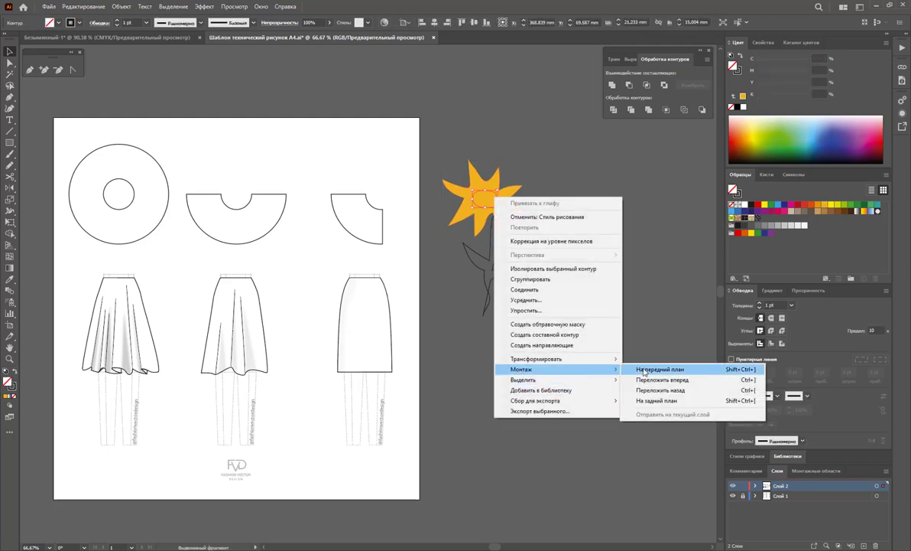
pyautogui.click(643, 370)
pyautogui.click(844, 215)
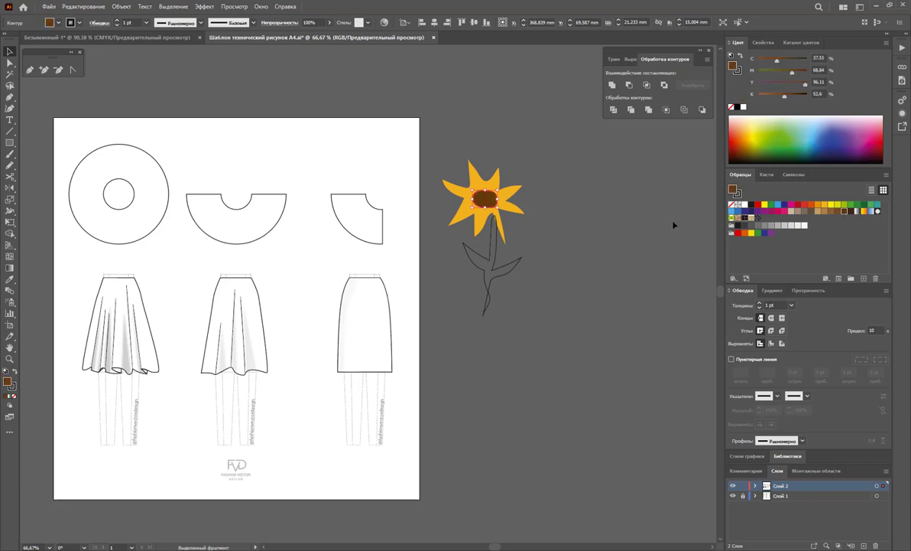
# - Colour the stem green, send it behind the head and remove its outline
pyautogui.click(531, 282)
pyautogui.click(484, 300)
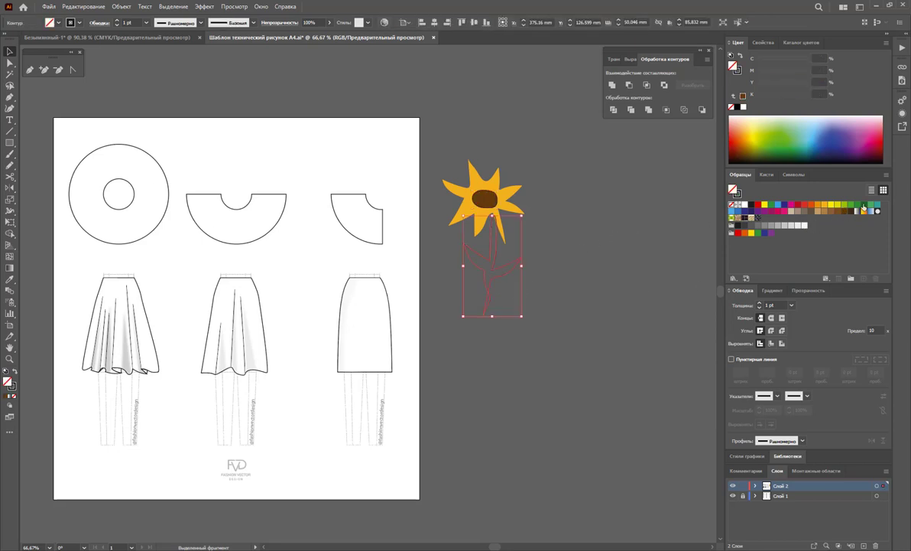
pyautogui.click(864, 204)
pyautogui.click(574, 272)
pyautogui.moveTo(493, 283); pyautogui.dragTo(487, 279)
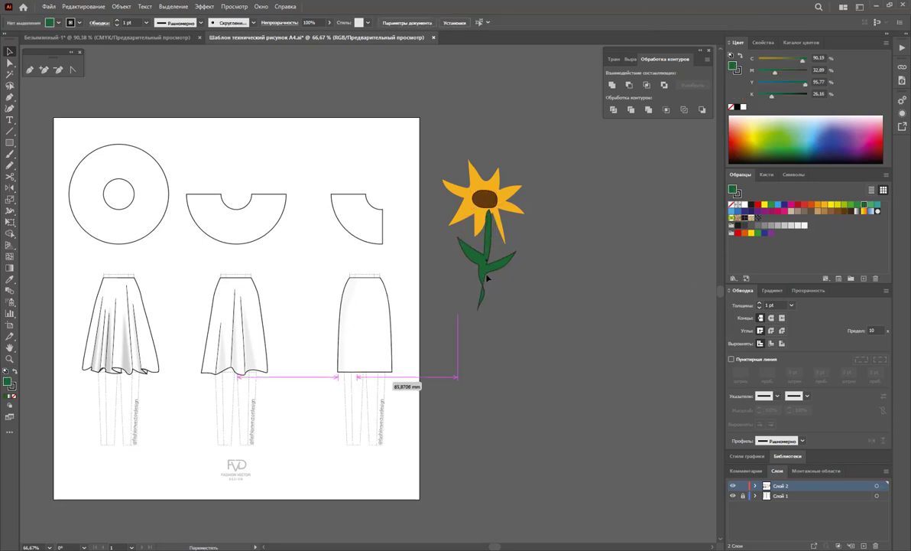
pyautogui.rightClick(488, 277)
pyautogui.moveTo(516, 447)
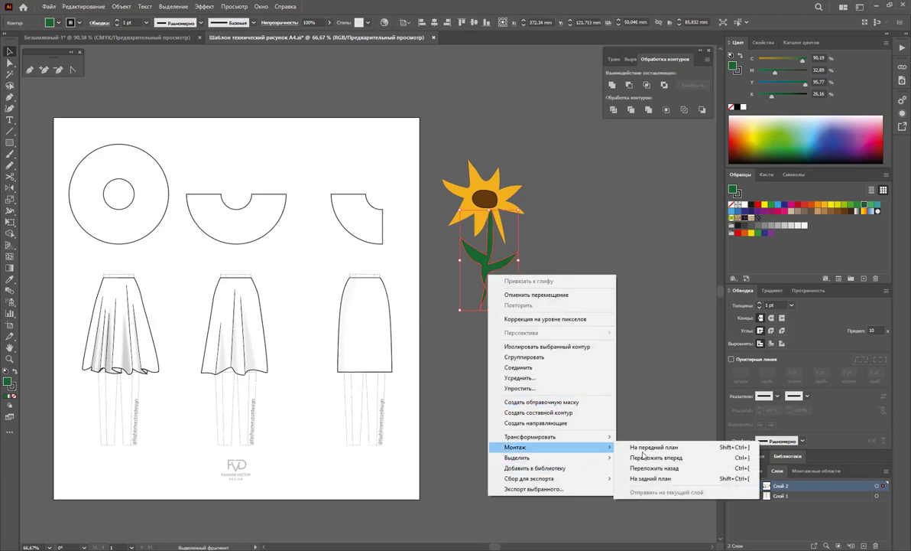
pyautogui.click(650, 477)
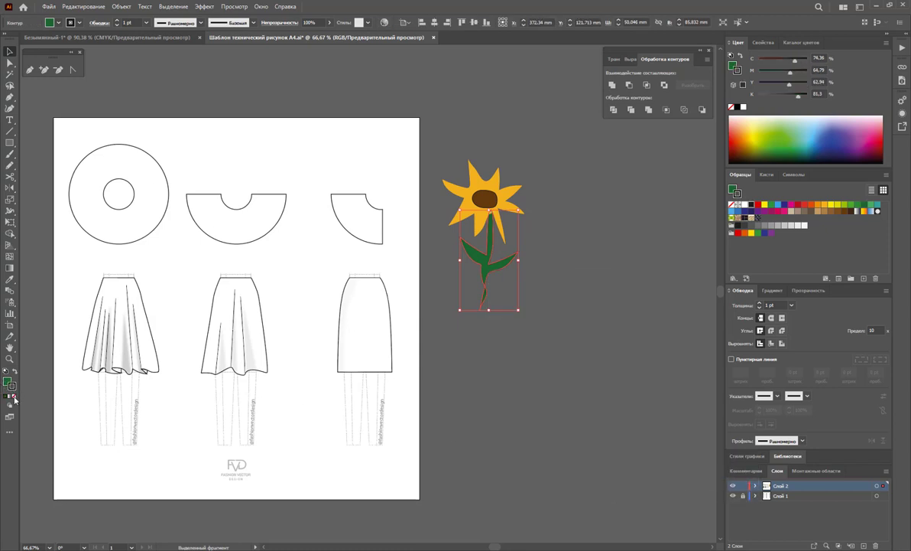
pyautogui.click(11, 395)
pyautogui.click(577, 325)
# - Move the sunflower right and down and scale it smaller
pyautogui.moveTo(452, 149)
pyautogui.mouseDown()
pyautogui.moveTo(487, 230)
pyautogui.moveTo(521, 253)
pyautogui.mouseUp()
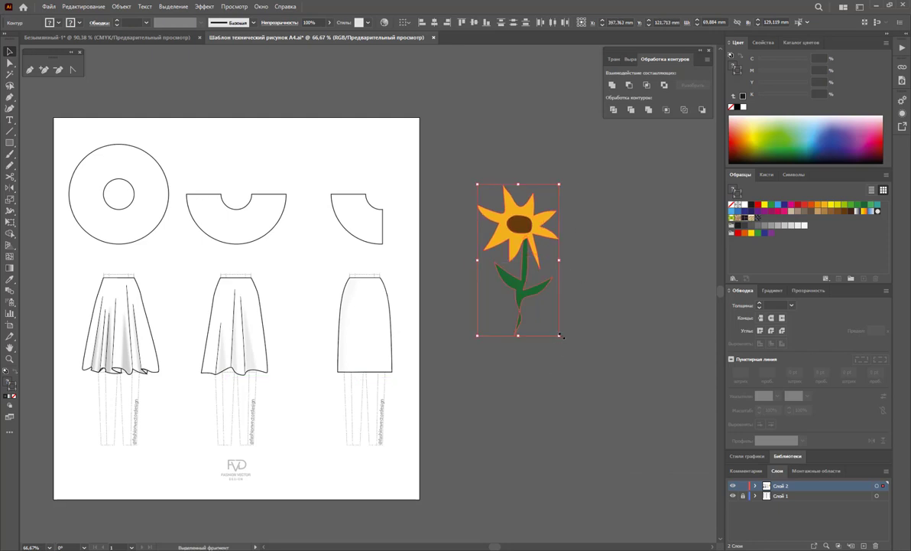
pyautogui.moveTo(561, 335); pyautogui.dragTo(533, 280)
pyautogui.click(566, 321)
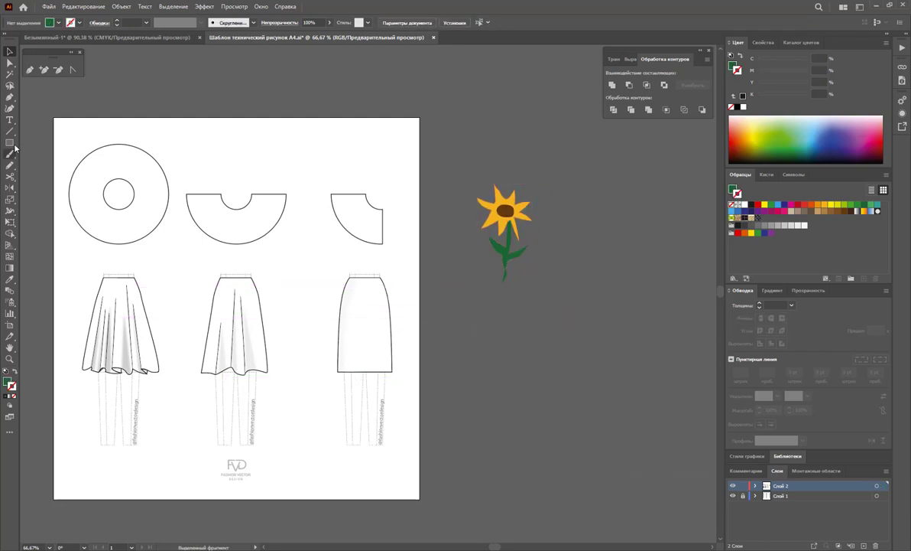
pyautogui.click(11, 143)
# - Draw a large rectangle over the sunflower and send it behind the flower
pyautogui.moveTo(461, 169); pyautogui.dragTo(624, 327)
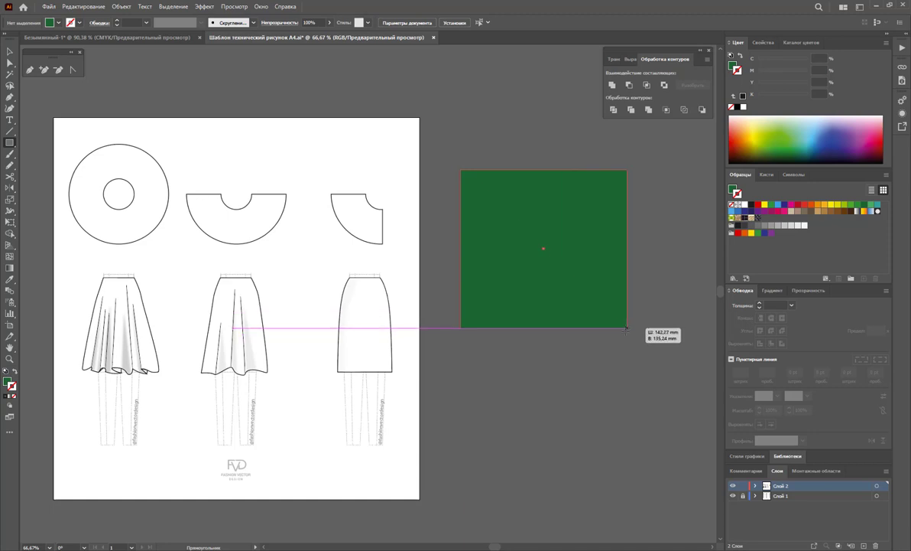
pyautogui.click(10, 53)
pyautogui.rightClick(555, 231)
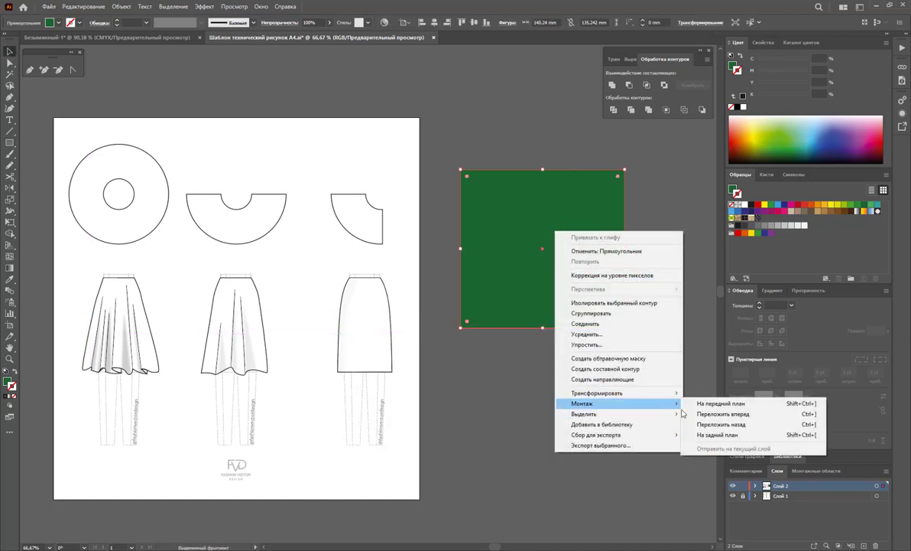
pyautogui.click(688, 434)
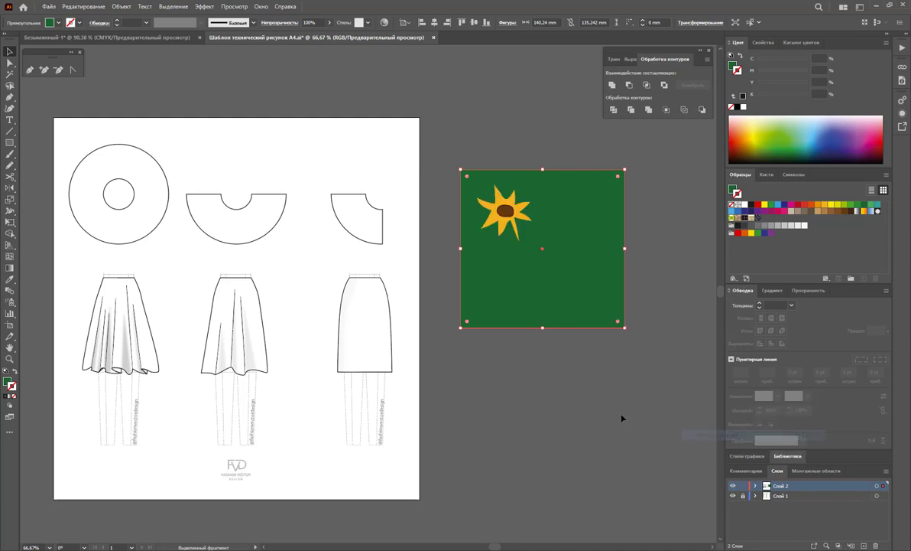
pyautogui.click(620, 415)
# - Give the rectangle a dark grey fill with no outline
pyautogui.click(610, 208)
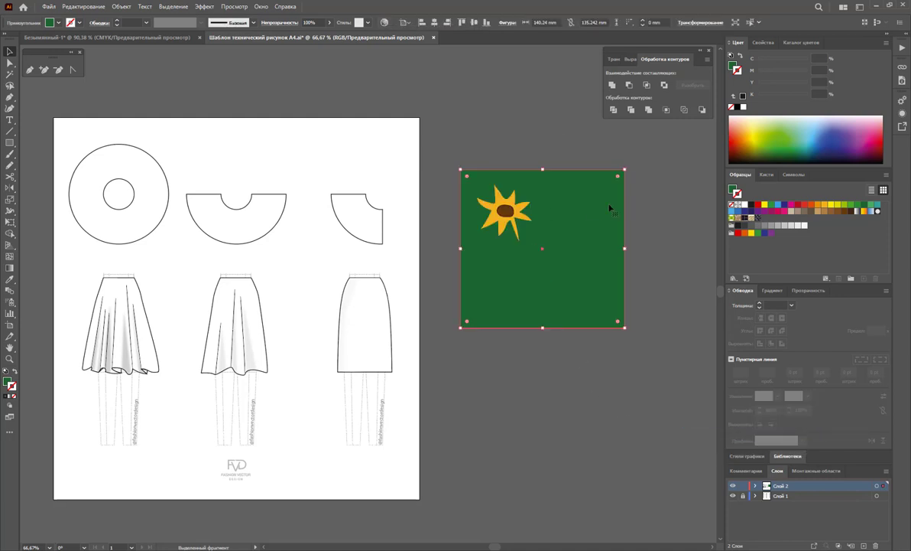
pyautogui.click(747, 228)
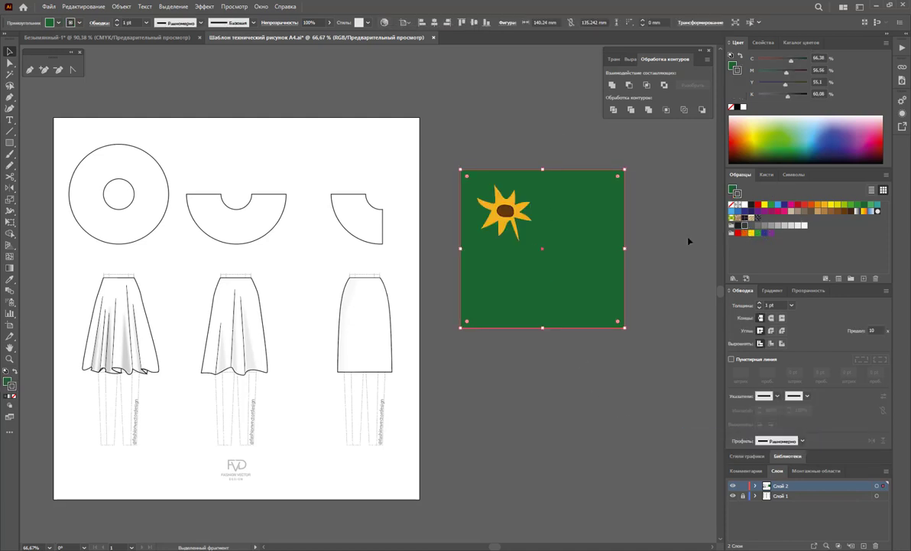
pyautogui.click(14, 370)
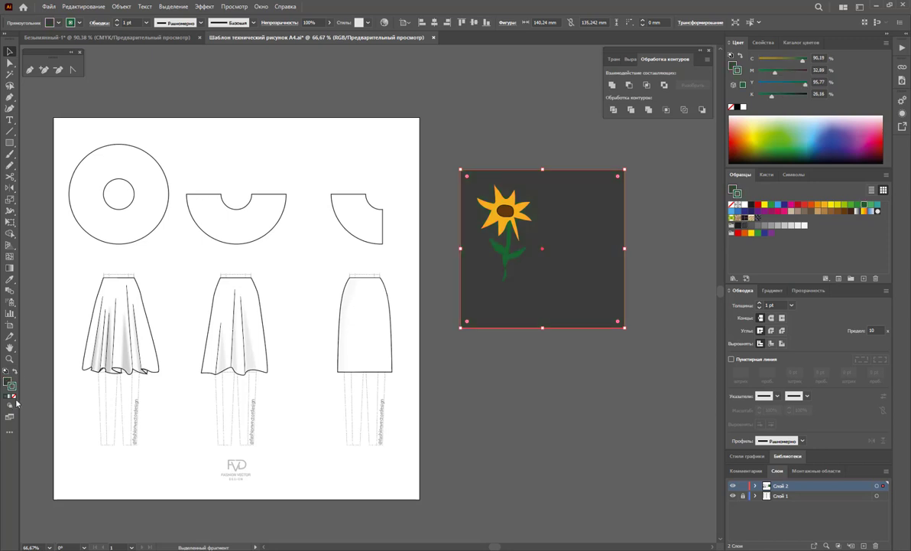
pyautogui.click(12, 396)
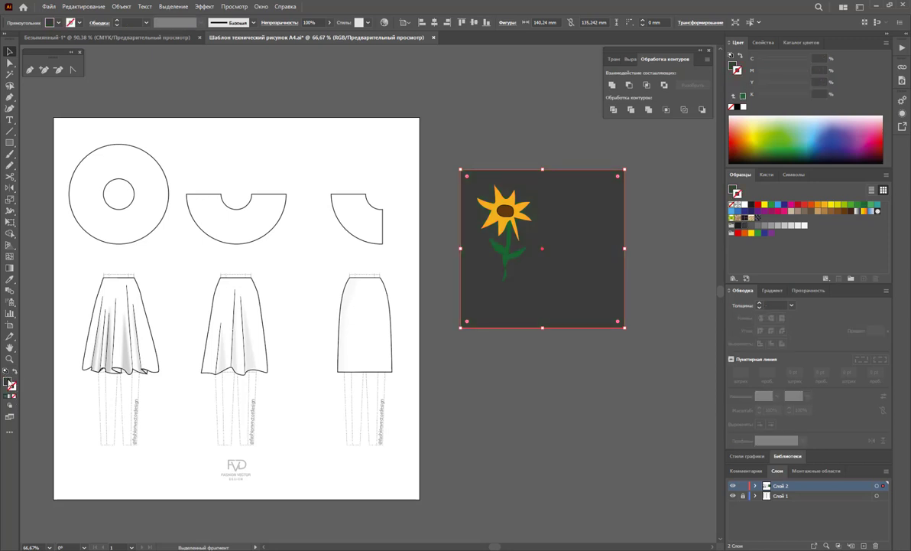
pyautogui.click(478, 427)
pyautogui.moveTo(488, 270); pyautogui.dragTo(588, 263)
# - Remove the flower centre's outline and group the sunflower's parts together
pyautogui.keyDown('shift'); pyautogui.click(553, 257); pyautogui.keyUp('shift')
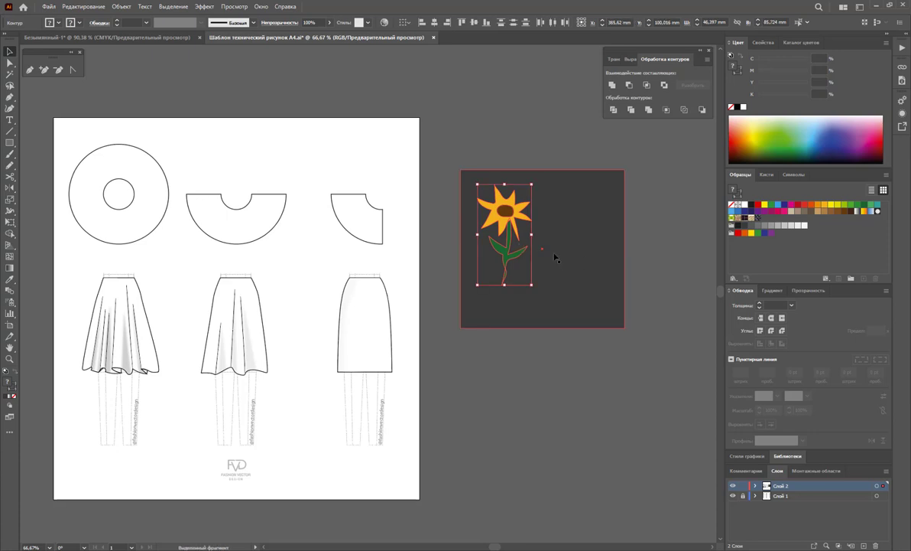
pyautogui.click(505, 210)
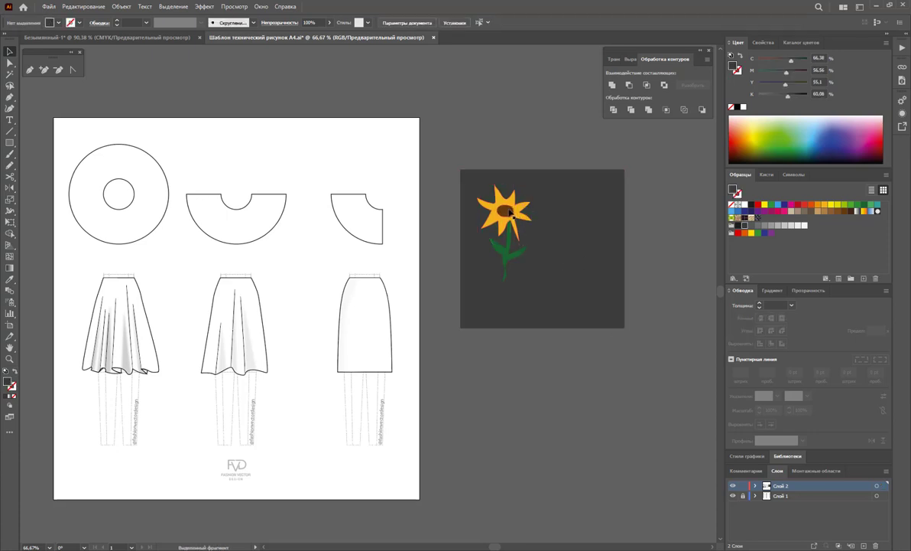
pyautogui.click(13, 389)
pyautogui.click(420, 414)
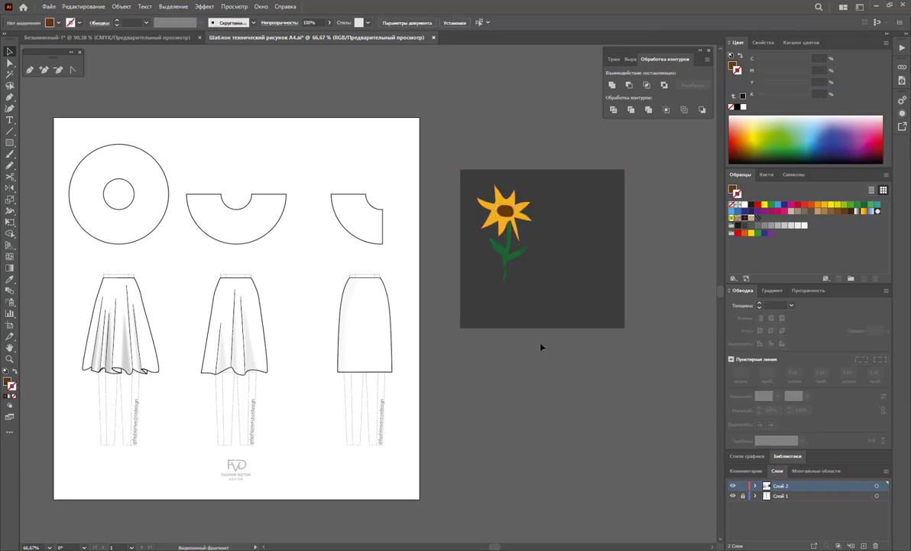
pyautogui.click(487, 257)
pyautogui.click(504, 243)
pyautogui.rightClick(525, 221)
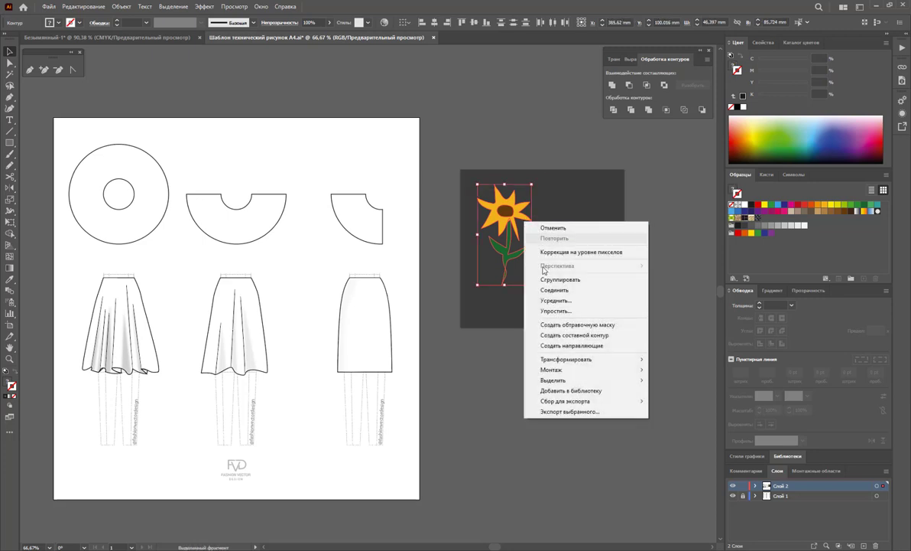
pyautogui.click(543, 279)
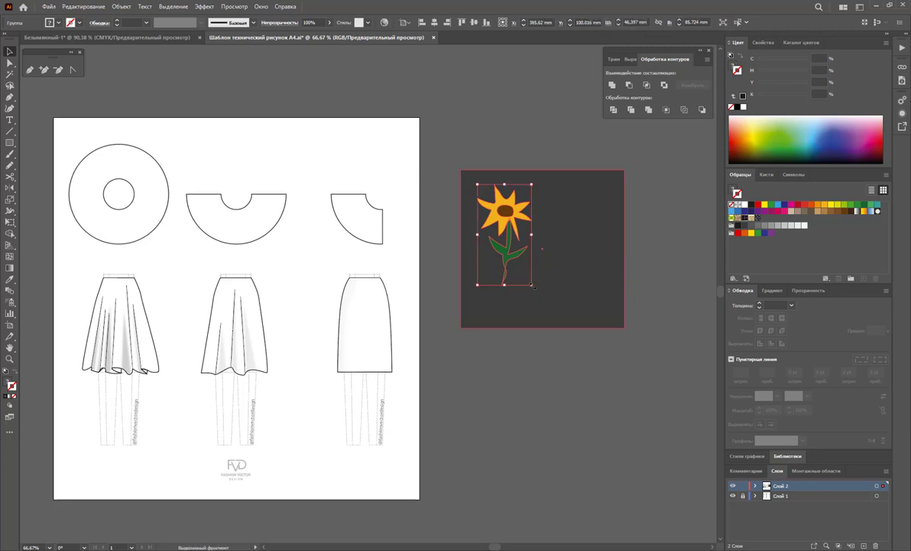
# - Shrink the sunflower, add rotated copies, and move the dark square up and right
pyautogui.moveTo(532, 286)
pyautogui.mouseDown()
pyautogui.moveTo(519, 259)
pyautogui.moveTo(549, 274)
pyautogui.mouseUp()
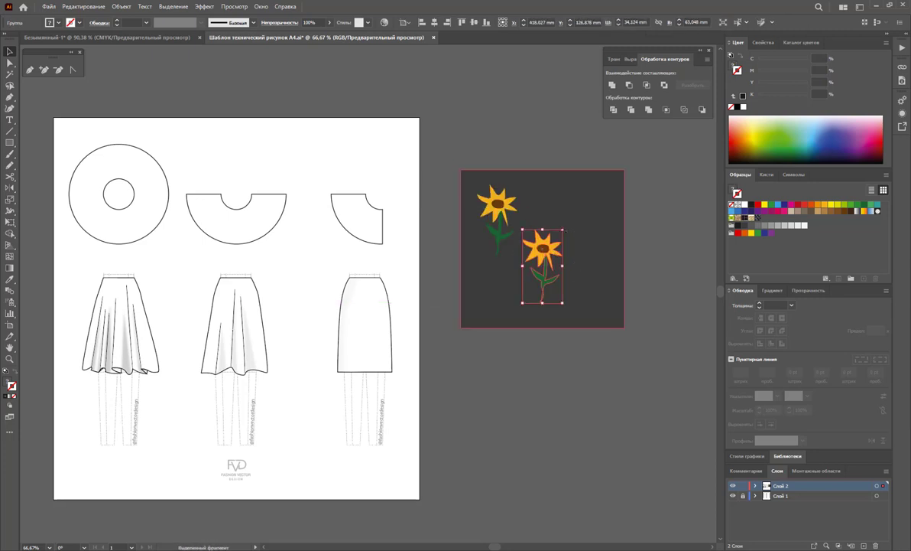
pyautogui.moveTo(568, 229); pyautogui.dragTo(557, 372)
pyautogui.click(557, 373)
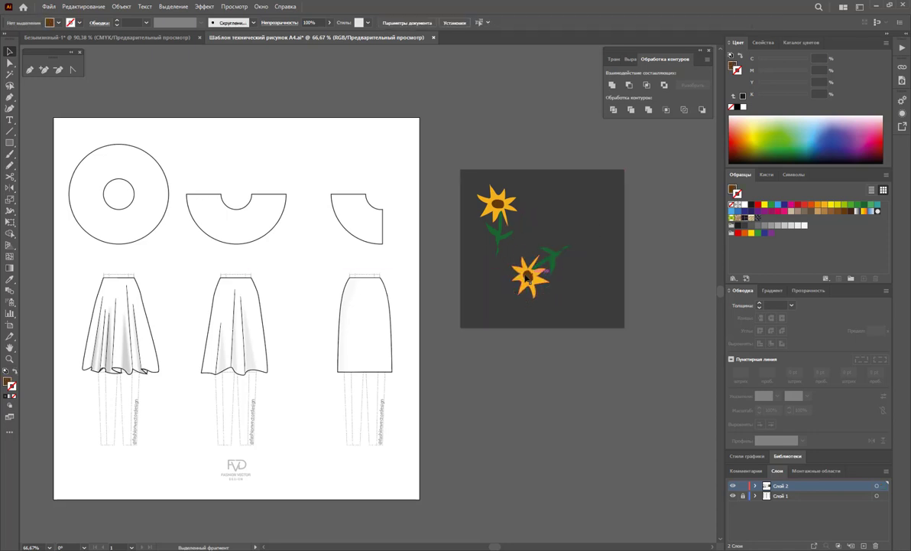
pyautogui.moveTo(536, 258); pyautogui.dragTo(562, 201)
pyautogui.moveTo(621, 167)
pyautogui.mouseDown()
pyautogui.moveTo(634, 151)
pyautogui.moveTo(618, 150)
pyautogui.mouseUp()
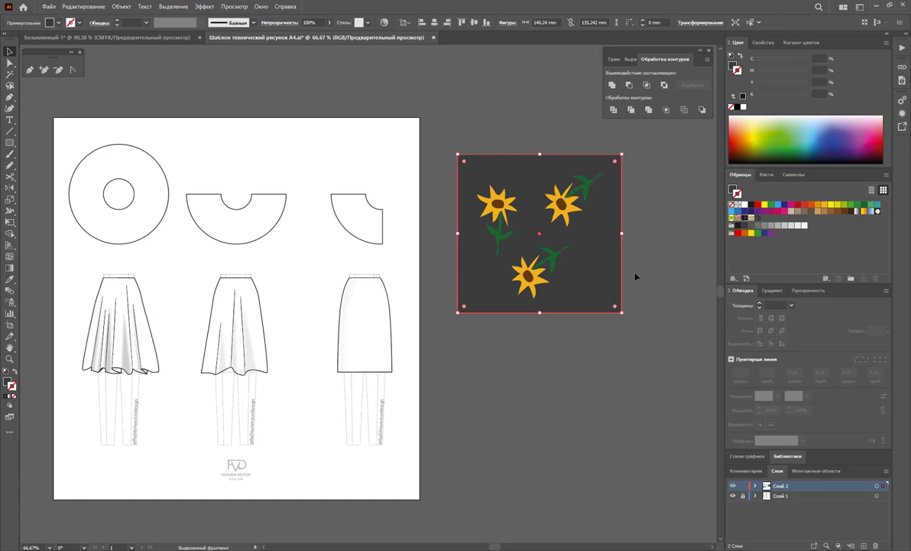
pyautogui.click(625, 274)
pyautogui.click(598, 228)
# - Delete the dark square and move, scale, rotate and duplicate sunflowers into a cluster
pyautogui.press('Delete')
pyautogui.moveTo(581, 207)
pyautogui.mouseDown()
pyautogui.moveTo(608, 216)
pyautogui.moveTo(647, 197)
pyautogui.mouseUp()
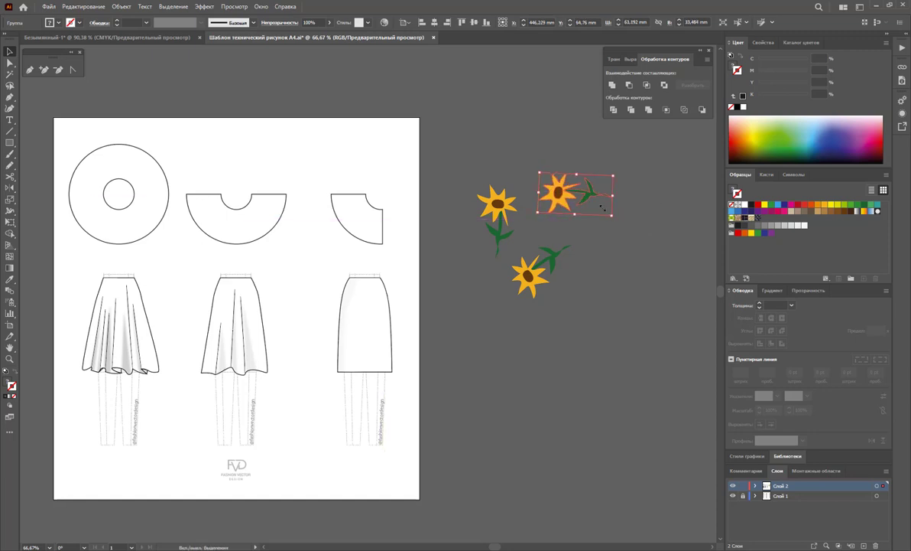
pyautogui.moveTo(580, 208)
pyautogui.mouseDown()
pyautogui.moveTo(588, 198)
pyautogui.moveTo(547, 212)
pyautogui.moveTo(470, 287)
pyautogui.mouseUp()
pyautogui.click(494, 218)
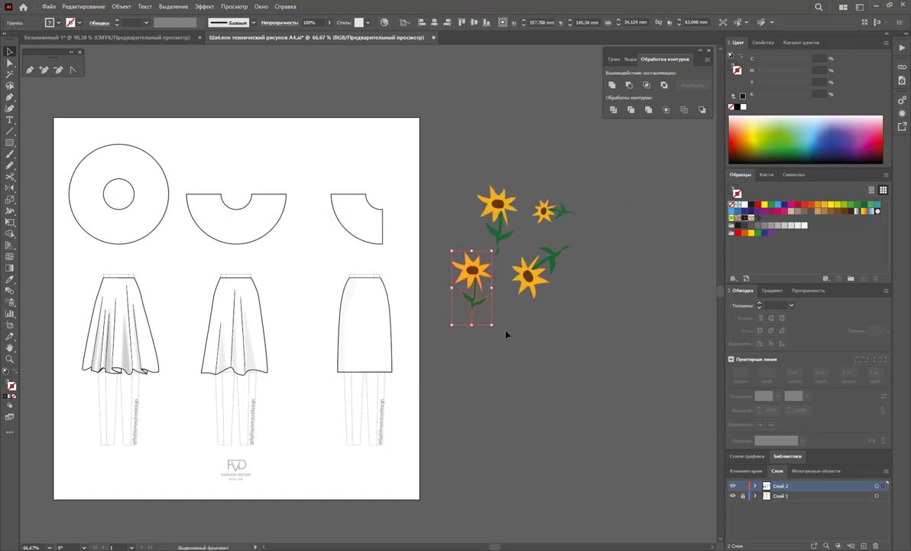
pyautogui.moveTo(496, 327)
pyautogui.mouseDown()
pyautogui.moveTo(475, 243)
pyautogui.moveTo(475, 295)
pyautogui.moveTo(481, 279)
pyautogui.mouseUp()
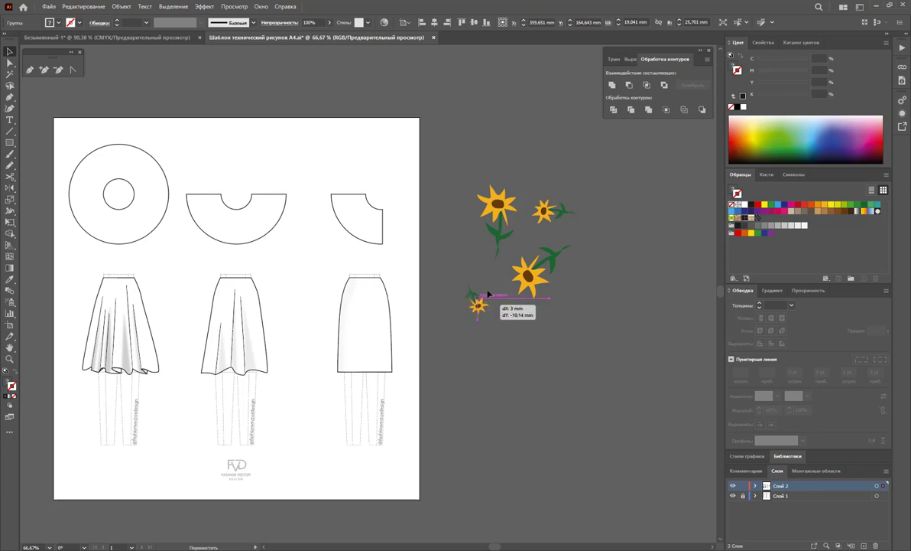
pyautogui.moveTo(550, 212); pyautogui.dragTo(452, 239)
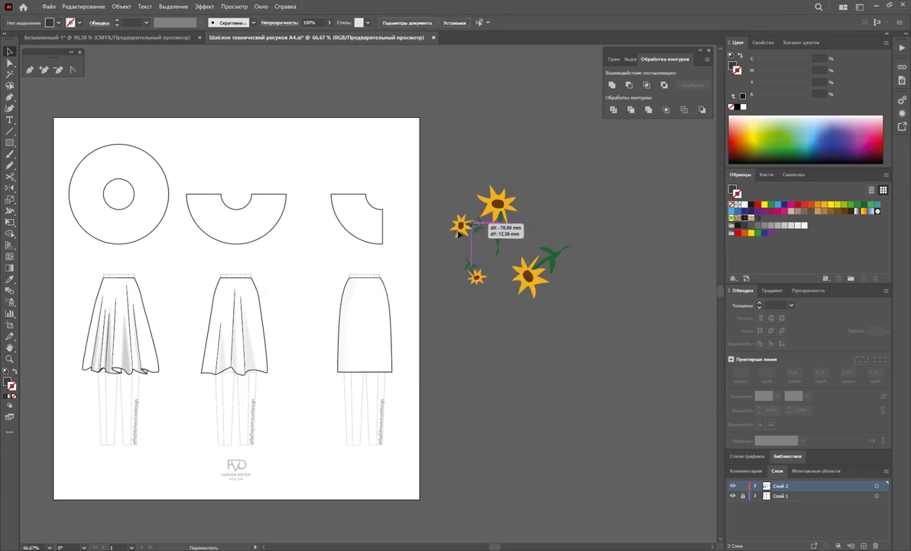
pyautogui.moveTo(528, 277); pyautogui.dragTo(469, 319)
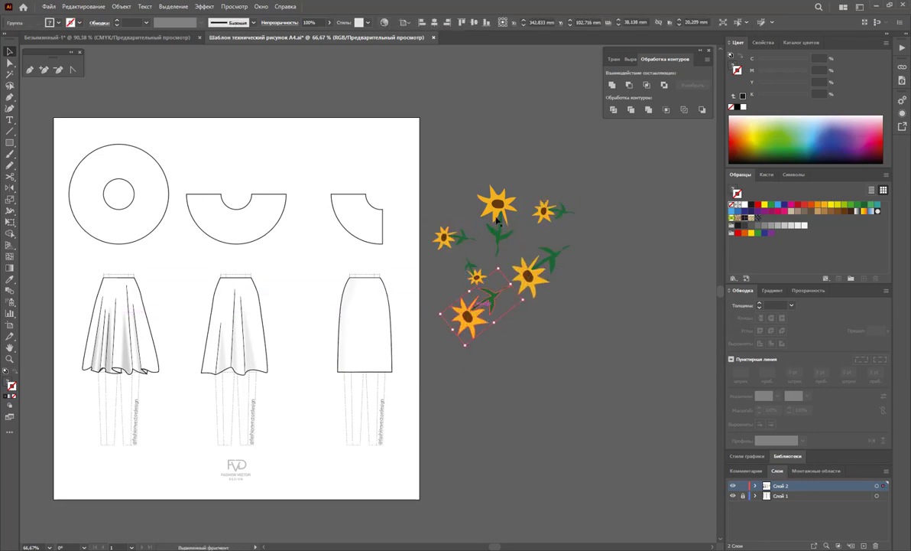
pyautogui.moveTo(482, 200); pyautogui.dragTo(450, 173)
# - Fine-tune the sunflowers' angles and positions, then make the seven-flower cluster a pattern swatch
pyautogui.moveTo(476, 276); pyautogui.dragTo(477, 267)
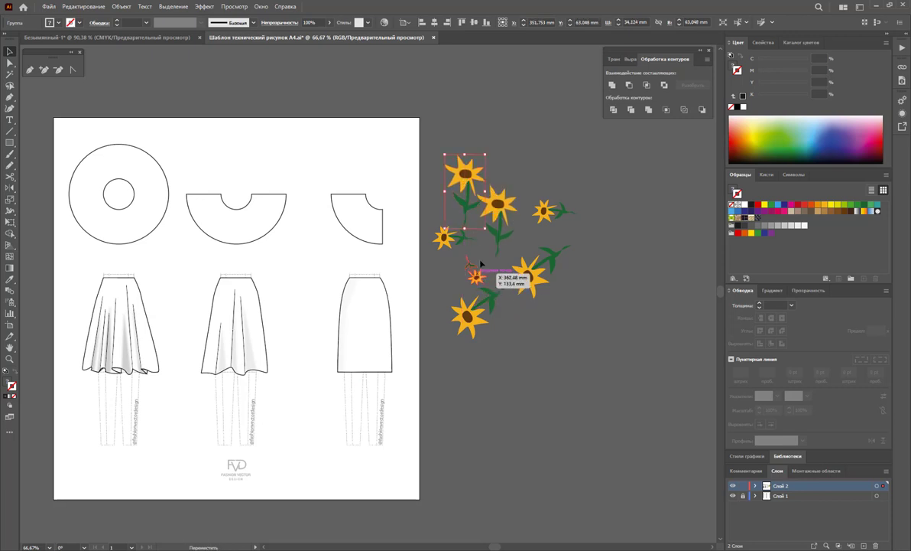
pyautogui.moveTo(497, 204)
pyautogui.mouseDown()
pyautogui.moveTo(500, 216)
pyautogui.moveTo(510, 177)
pyautogui.moveTo(497, 174)
pyautogui.mouseUp()
pyautogui.moveTo(505, 245); pyautogui.dragTo(509, 229)
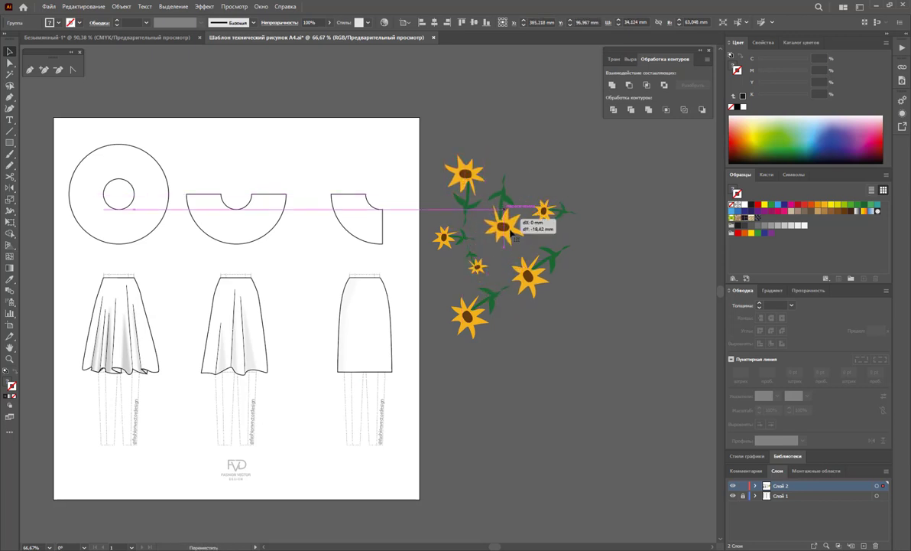
pyautogui.click(534, 272)
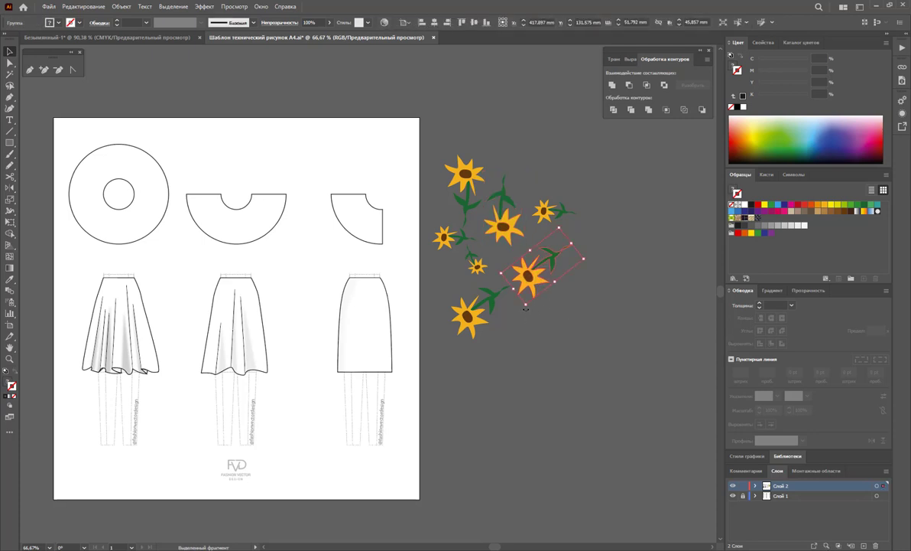
pyautogui.moveTo(525, 307)
pyautogui.mouseDown()
pyautogui.moveTo(577, 246)
pyautogui.moveTo(551, 268)
pyautogui.mouseUp()
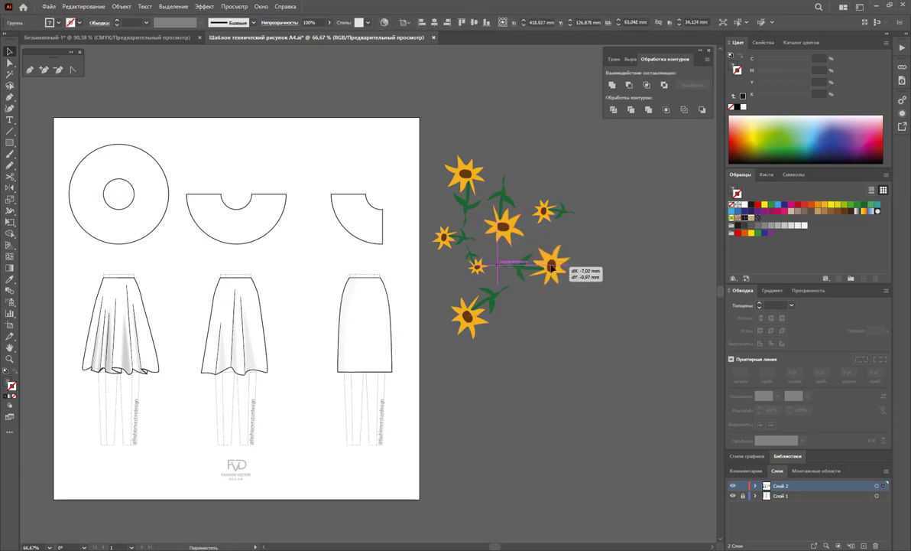
pyautogui.click(589, 363)
pyautogui.moveTo(437, 152); pyautogui.dragTo(557, 234)
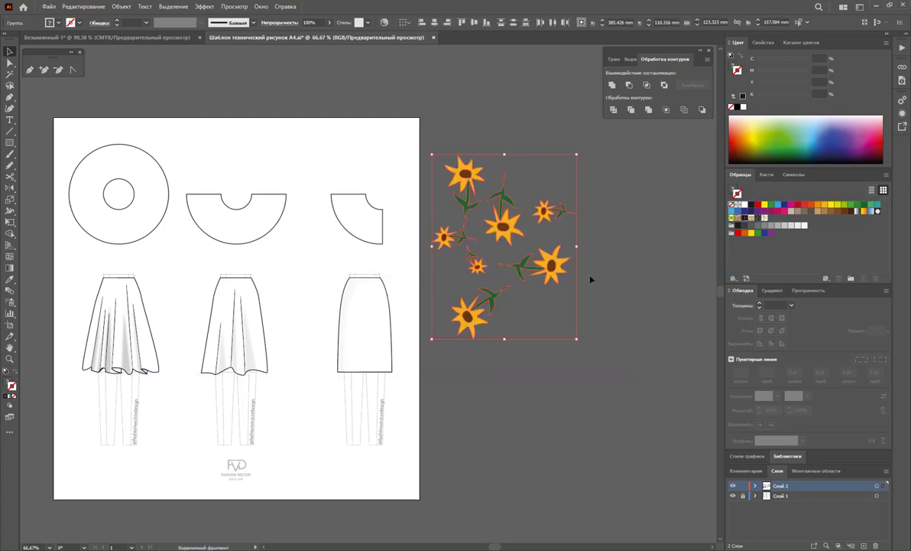
pyautogui.doubleClick(765, 218)
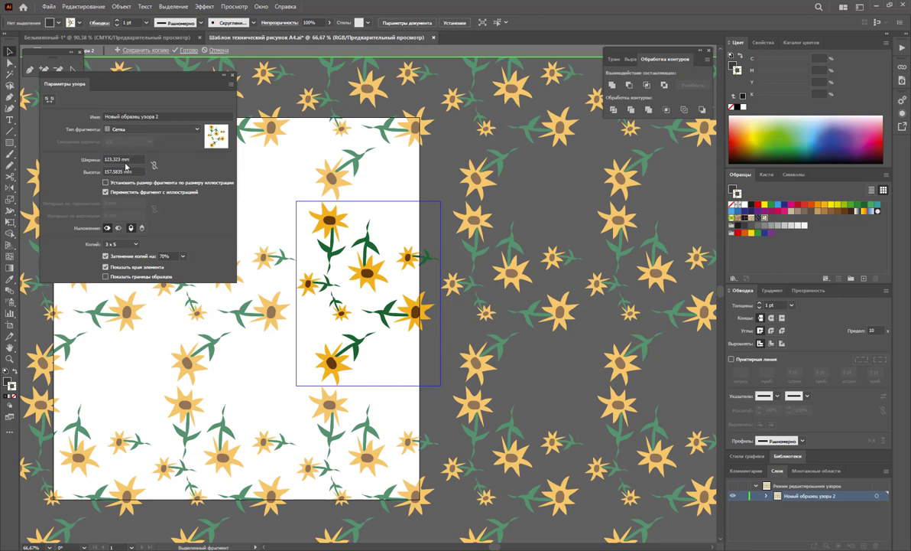
# - Set the tile type to Hex by Column and trim the tile height to 116.8863 mm
pyautogui.click(153, 127)
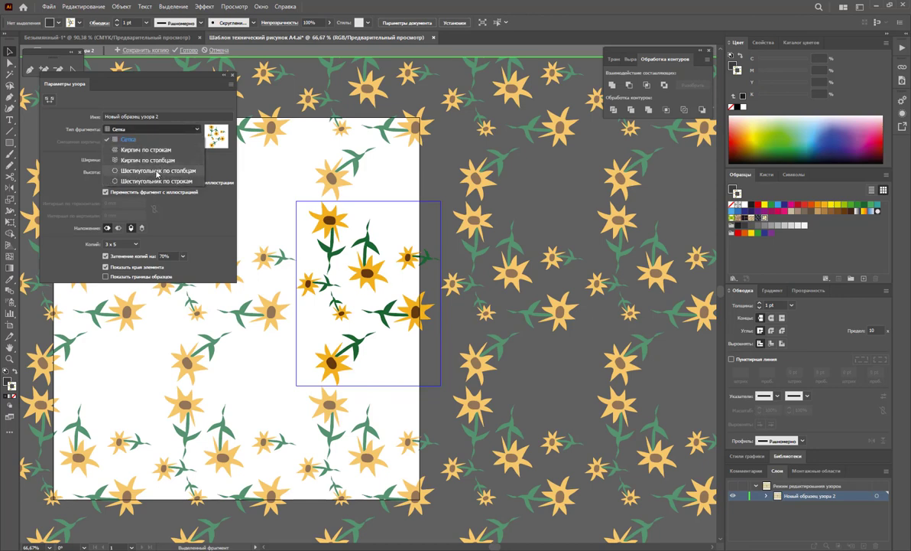
pyautogui.click(157, 171)
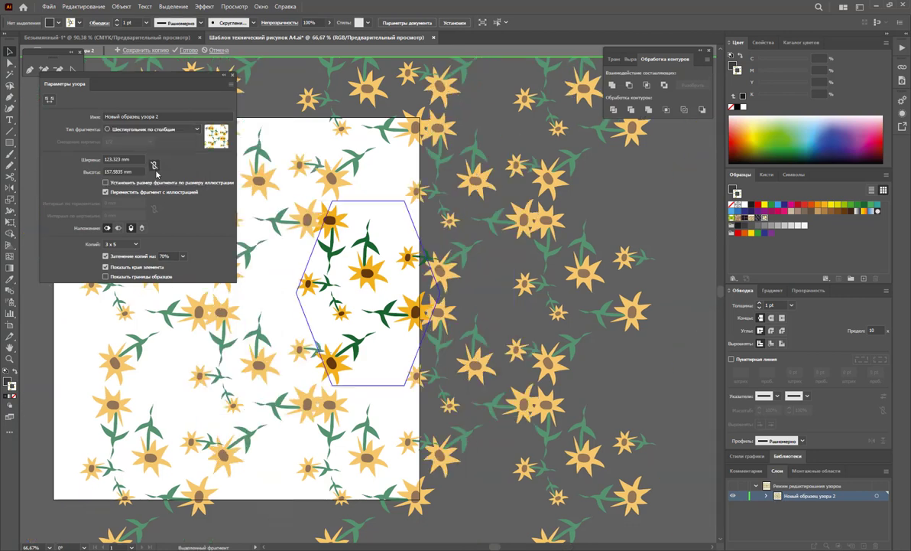
pyautogui.click(49, 98)
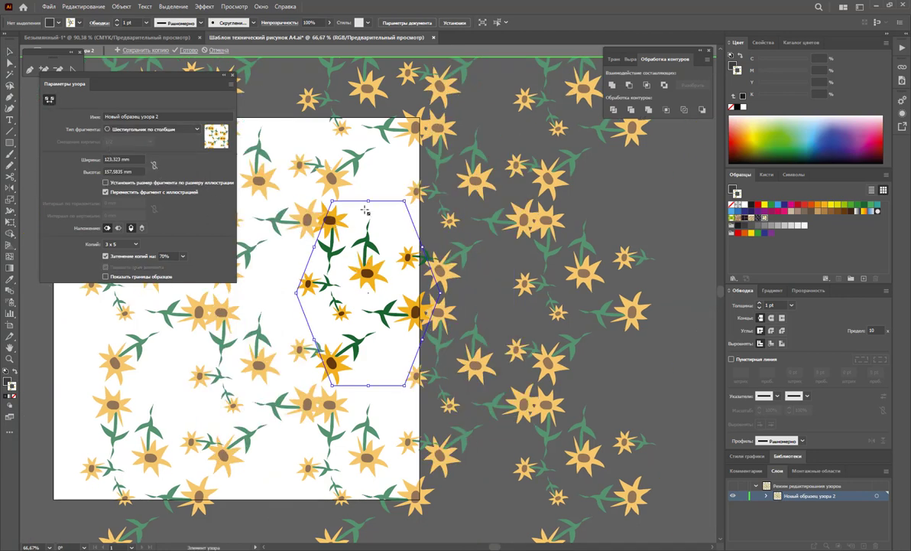
pyautogui.moveTo(371, 214); pyautogui.dragTo(371, 226)
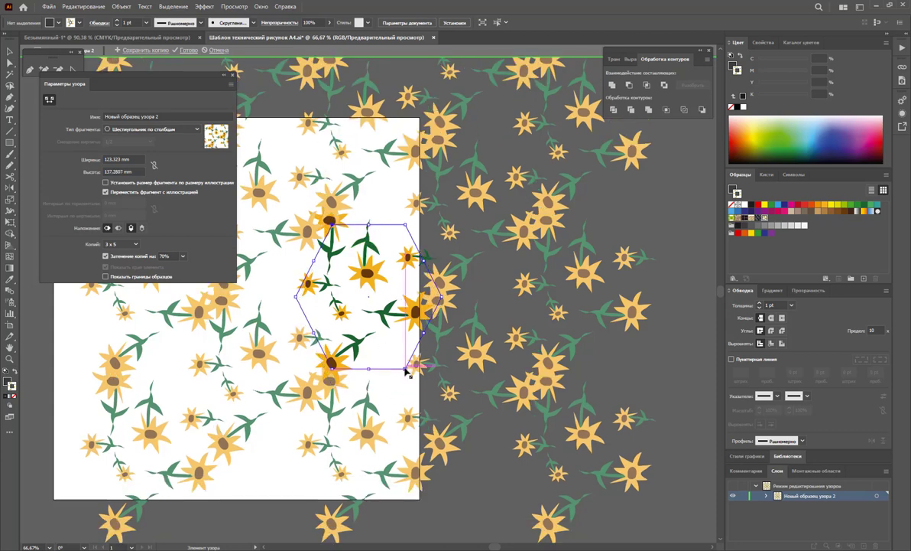
pyautogui.moveTo(406, 389); pyautogui.dragTo(406, 360)
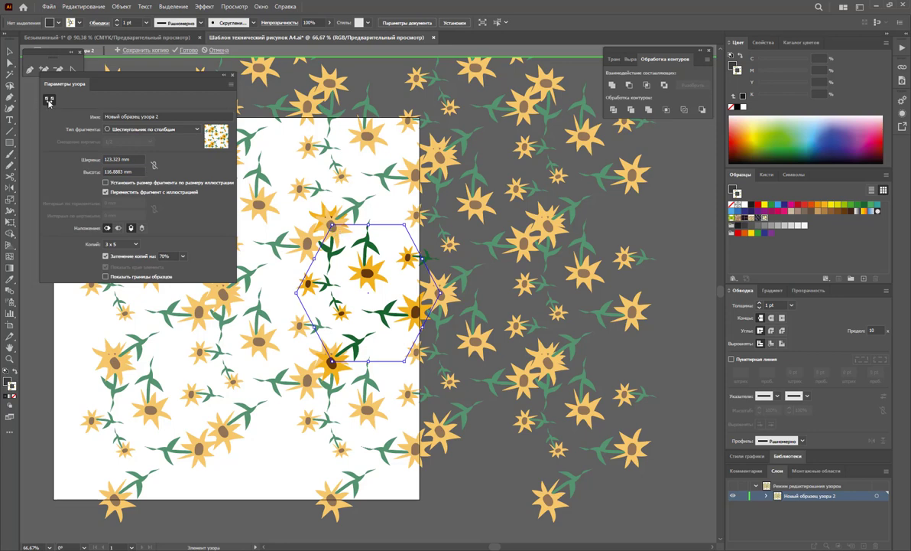
pyautogui.click(11, 51)
# - Move several sunflowers into the hexagon tile and slightly rotate the right-edge group
pyautogui.moveTo(346, 232)
pyautogui.mouseDown()
pyautogui.moveTo(392, 262)
pyautogui.moveTo(391, 318)
pyautogui.mouseUp()
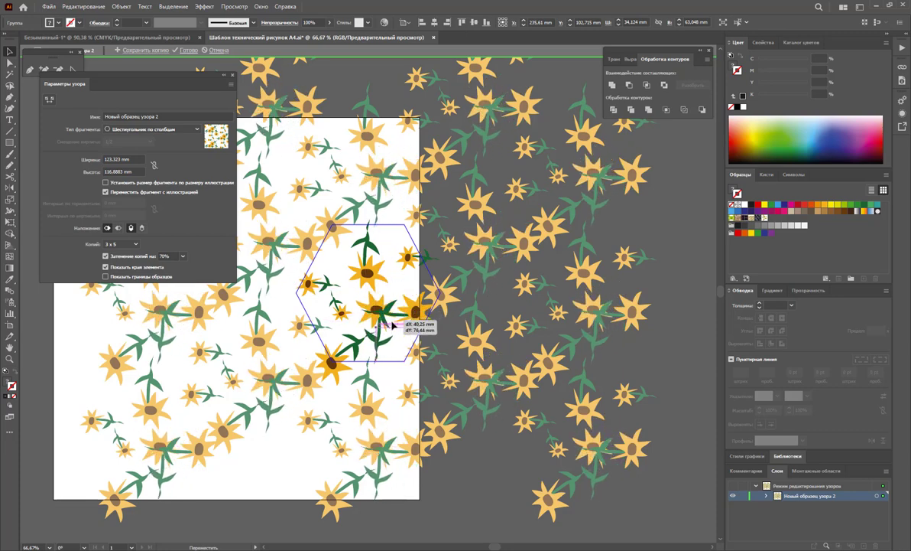
pyautogui.moveTo(391, 318); pyautogui.dragTo(401, 323)
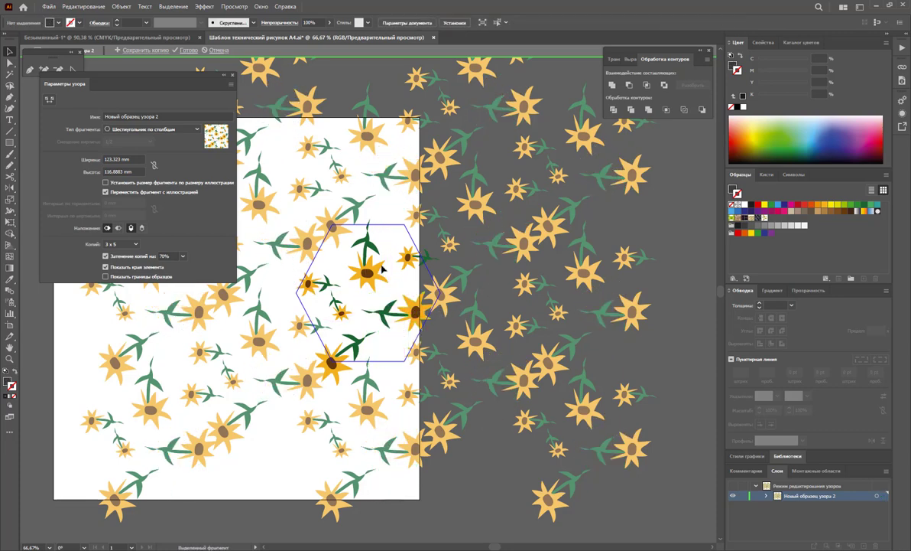
pyautogui.moveTo(348, 351)
pyautogui.mouseDown()
pyautogui.moveTo(366, 342)
pyautogui.moveTo(356, 344)
pyautogui.mouseUp()
pyautogui.moveTo(376, 283); pyautogui.dragTo(382, 269)
pyautogui.moveTo(383, 332); pyautogui.dragTo(326, 265)
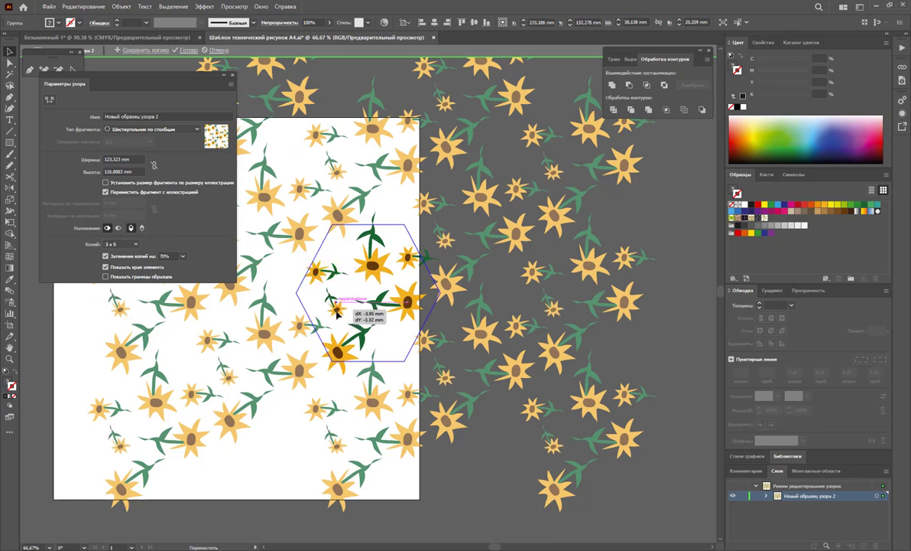
pyautogui.click(397, 301)
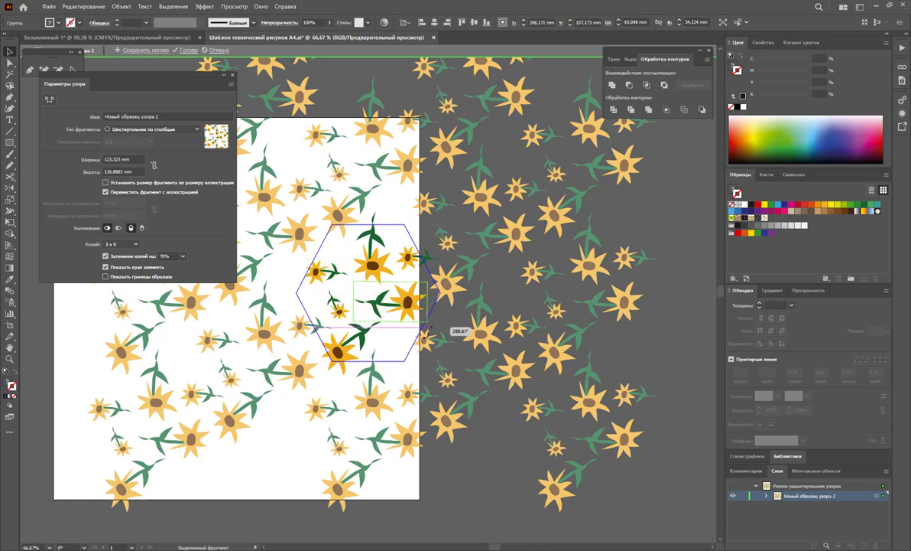
pyautogui.moveTo(433, 325)
pyautogui.mouseDown()
pyautogui.moveTo(437, 310)
pyautogui.moveTo(403, 309)
pyautogui.mouseUp()
# - Move and tilt the lower-left group and shift the right-hand and central groups
pyautogui.click(357, 336)
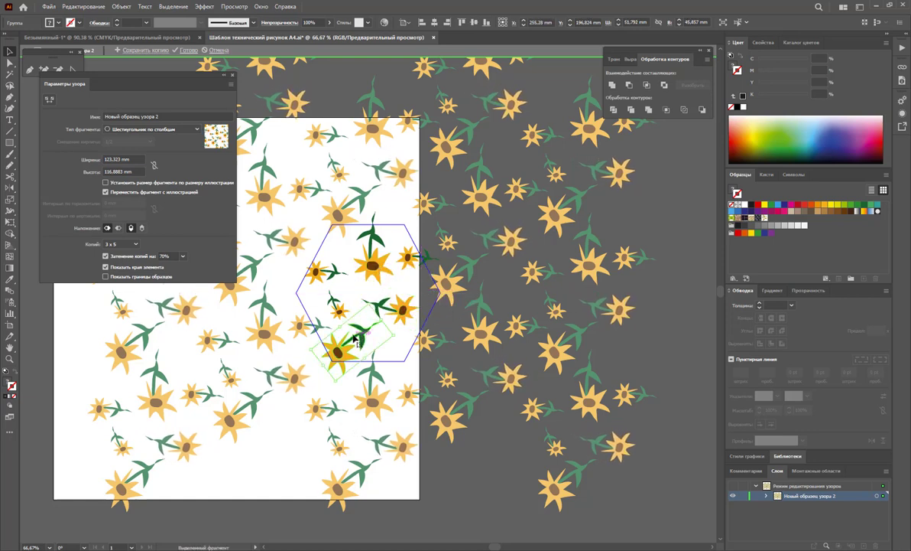
pyautogui.moveTo(357, 337); pyautogui.dragTo(329, 327)
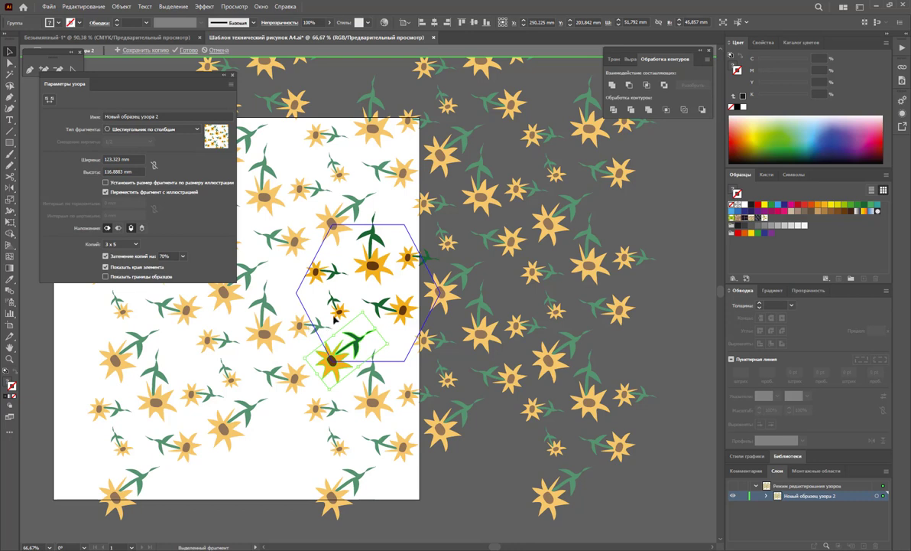
pyautogui.moveTo(408, 315)
pyautogui.mouseDown()
pyautogui.moveTo(430, 262)
pyautogui.moveTo(411, 261)
pyautogui.mouseUp()
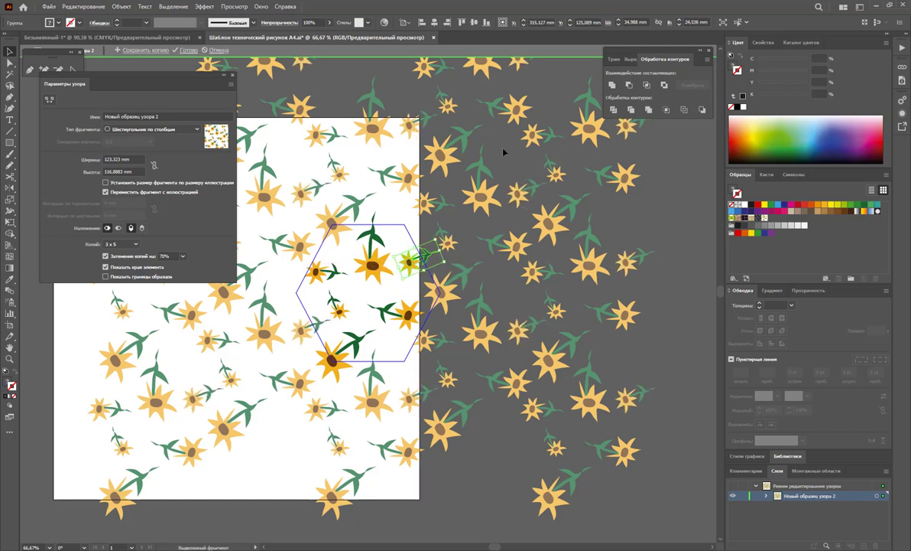
pyautogui.click(374, 264)
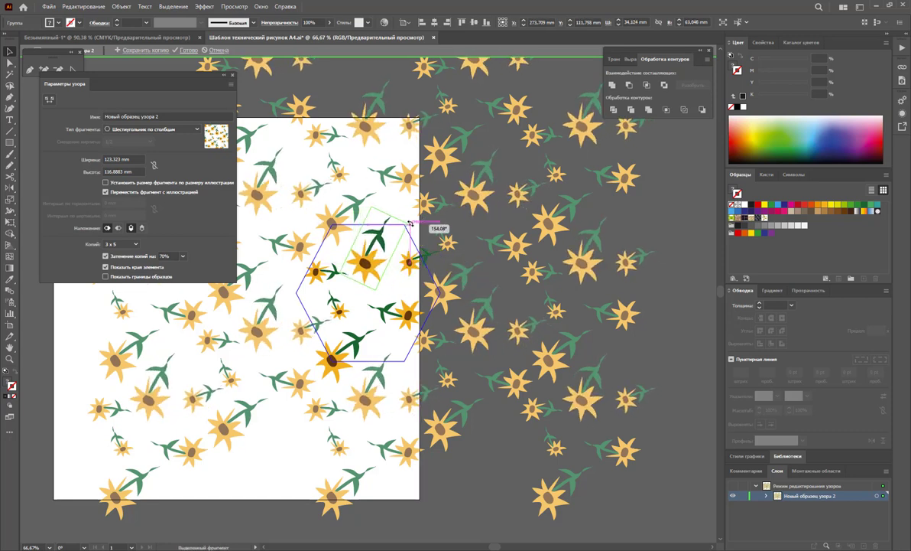
pyautogui.moveTo(373, 261); pyautogui.dragTo(382, 264)
pyautogui.click(384, 409)
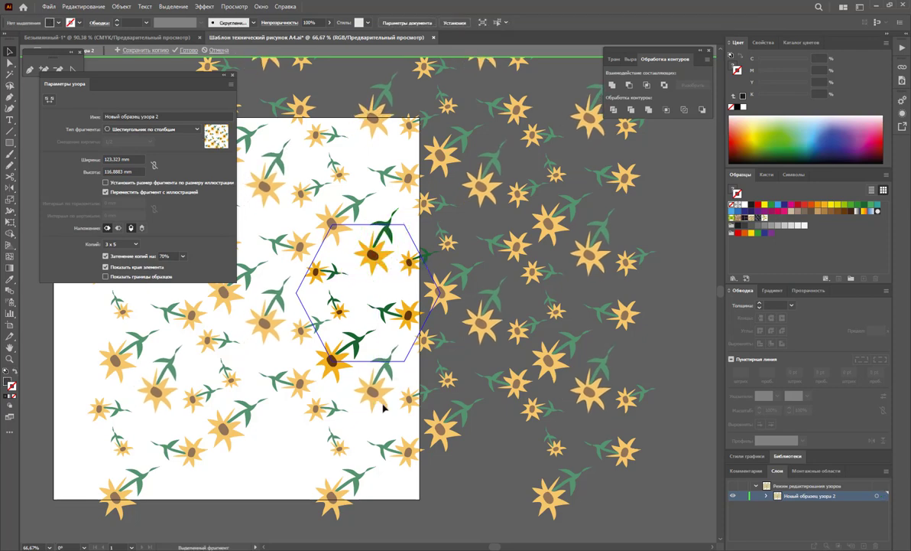
# - Rotate another flower group and nudge the remaining flowers for even spacing
pyautogui.click(390, 349)
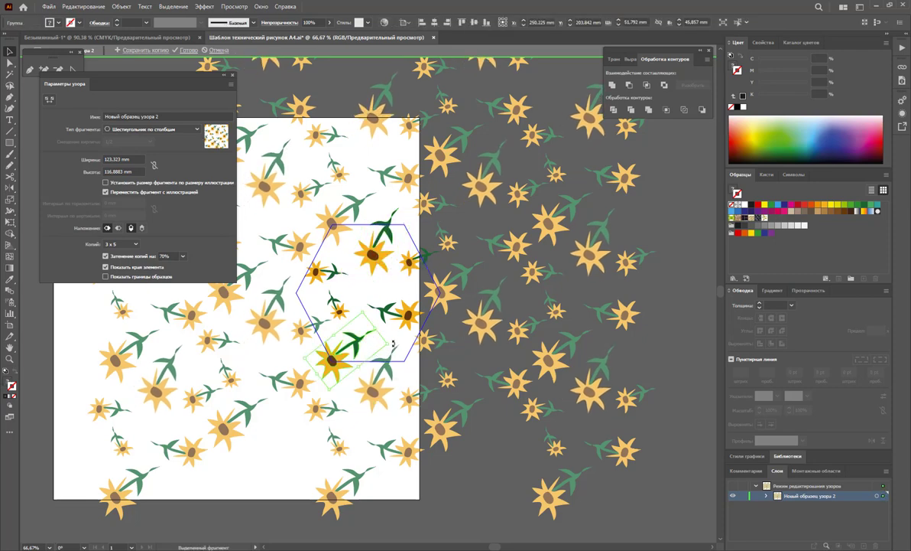
pyautogui.moveTo(393, 344); pyautogui.dragTo(292, 356)
pyautogui.moveTo(411, 304)
pyautogui.mouseDown()
pyautogui.moveTo(381, 309)
pyautogui.moveTo(333, 269)
pyautogui.moveTo(341, 304)
pyautogui.mouseUp()
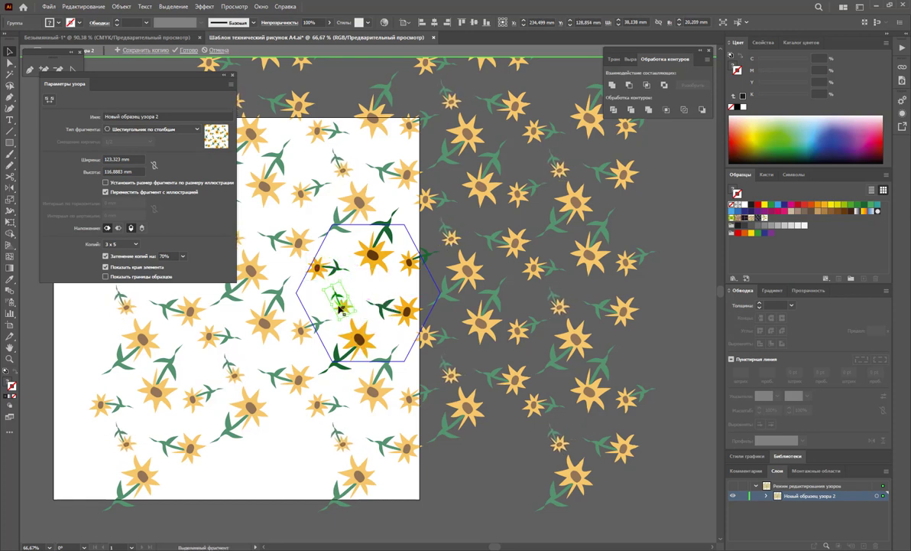
pyautogui.moveTo(341, 303); pyautogui.dragTo(343, 305)
pyautogui.moveTo(372, 253); pyautogui.dragTo(370, 258)
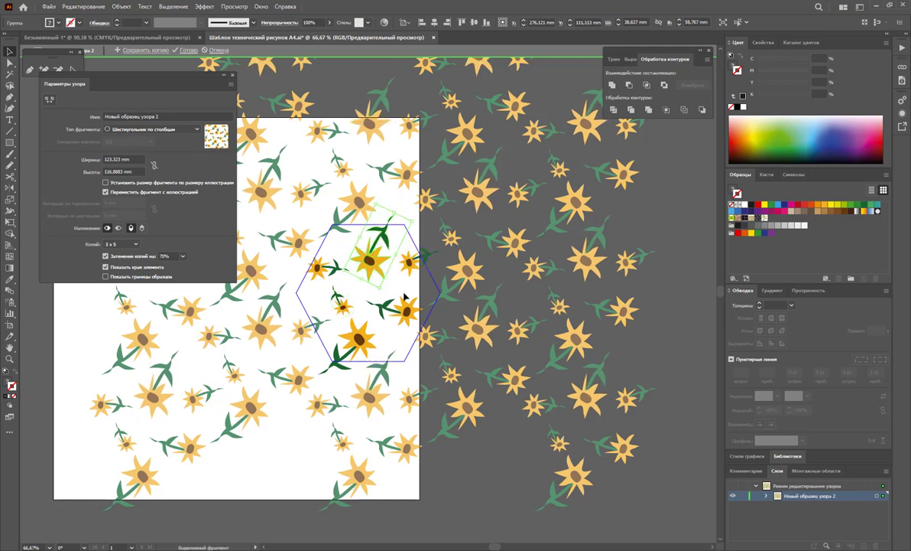
pyautogui.moveTo(411, 325); pyautogui.dragTo(406, 318)
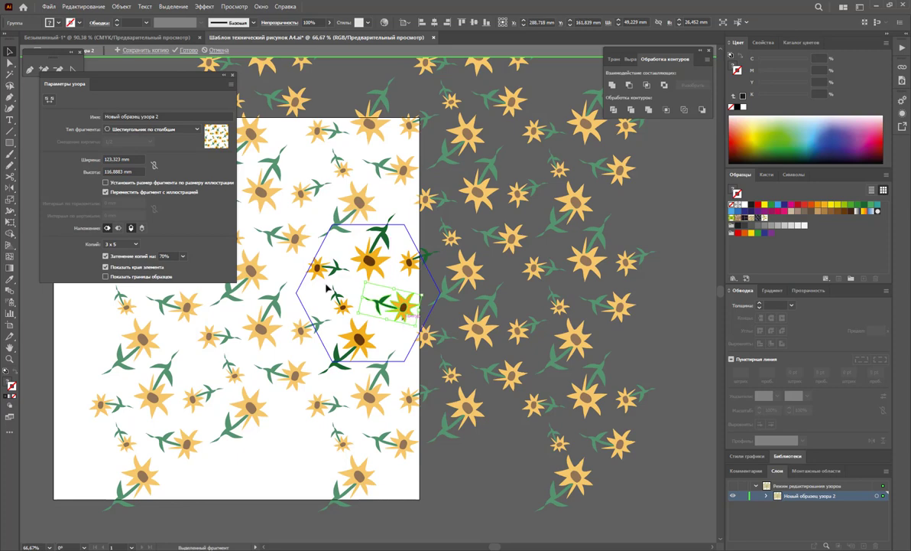
# - Exit pattern editing, then delete and restore the flower group and move it up-right
pyautogui.click(188, 50)
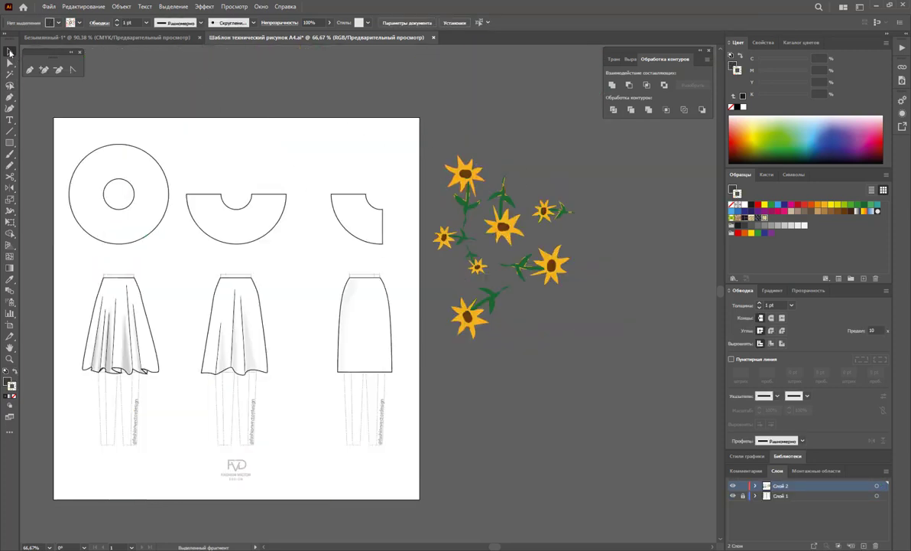
pyautogui.hotkey('ctrl', 'a')
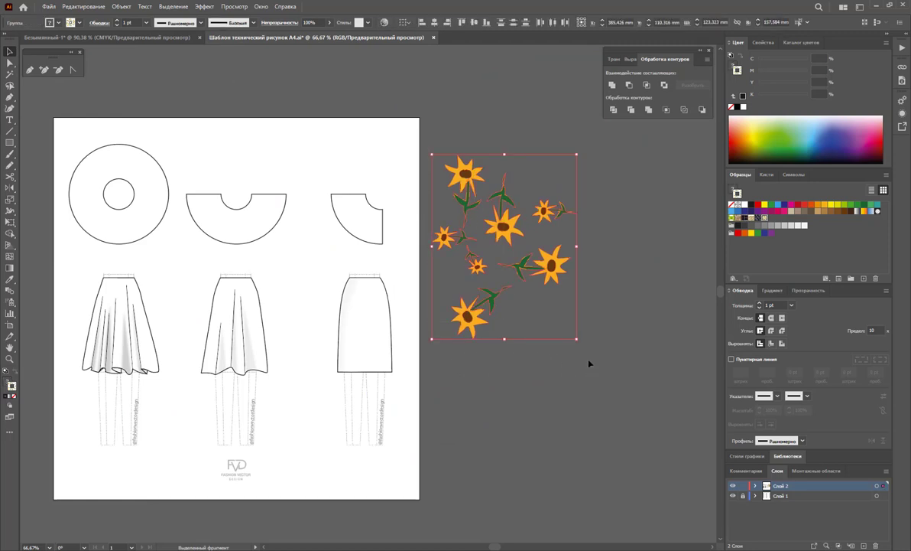
pyautogui.press('Delete')
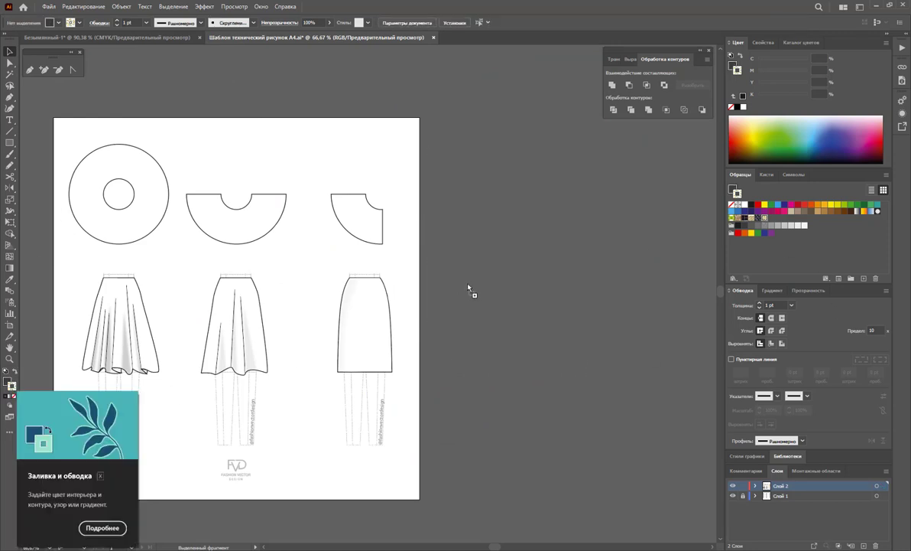
pyautogui.hotkey('ctrl', 'z')
pyautogui.moveTo(474, 218); pyautogui.dragTo(581, 178)
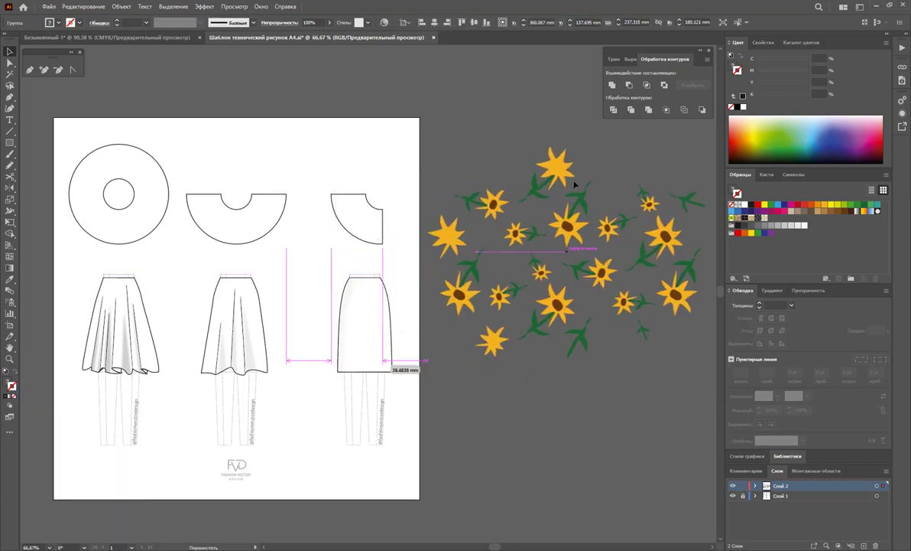
# - Ungroup the flower artwork and give its empty rectangle a dark grey fill
pyautogui.rightClick(583, 209)
pyautogui.click(613, 302)
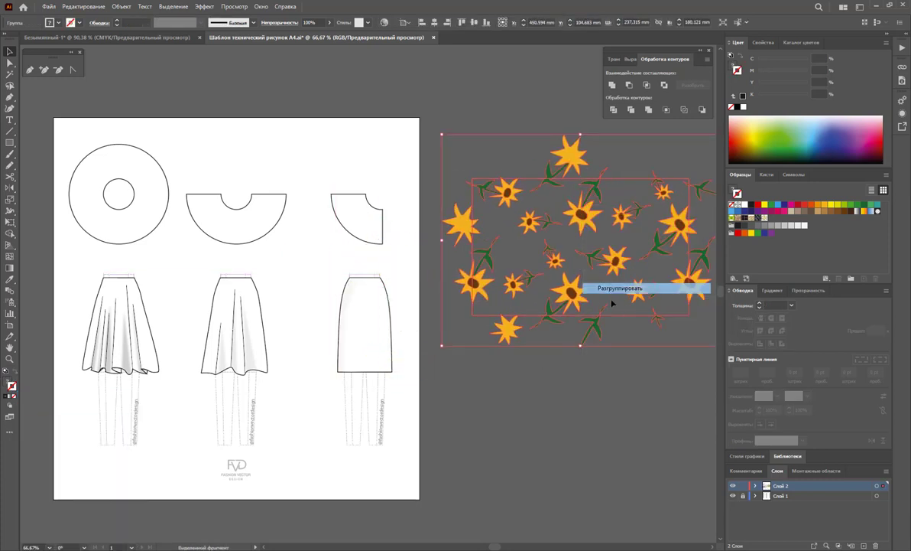
pyautogui.click(672, 312)
pyautogui.click(685, 318)
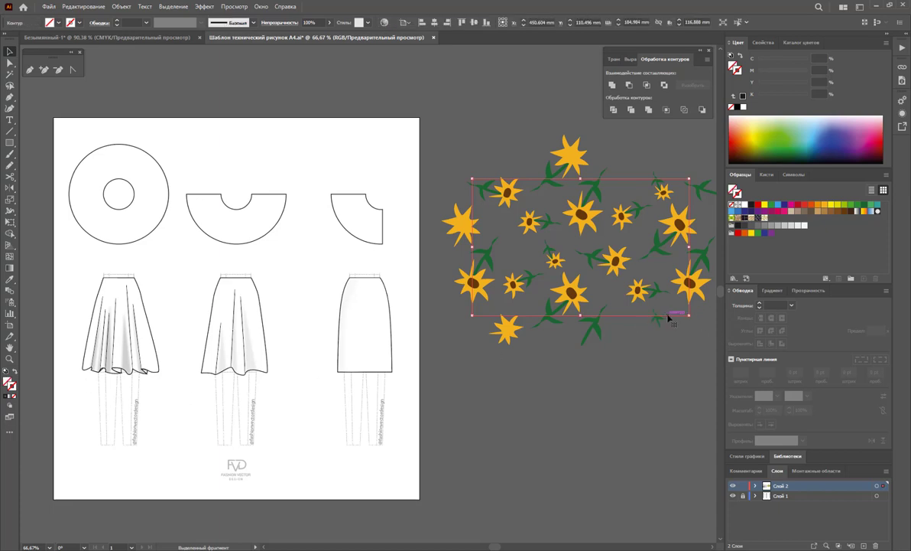
pyautogui.click(744, 226)
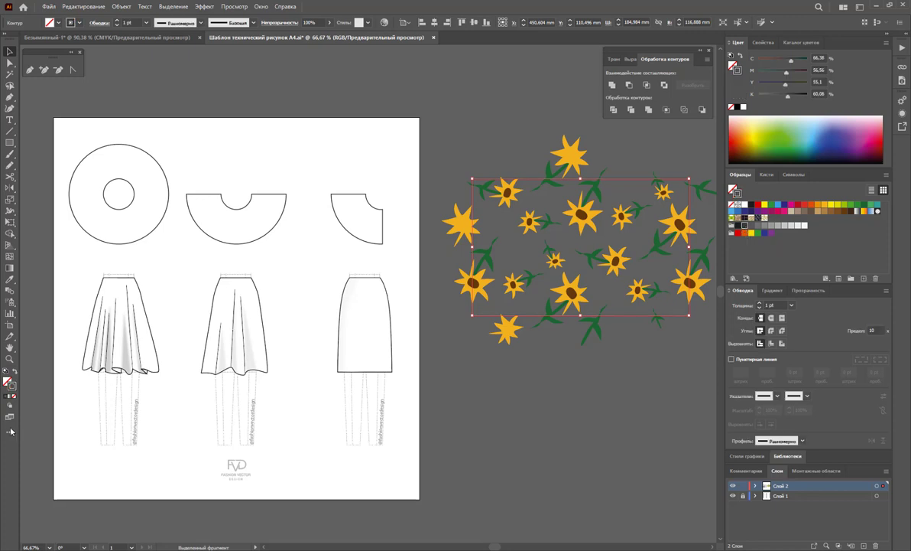
pyautogui.click(14, 372)
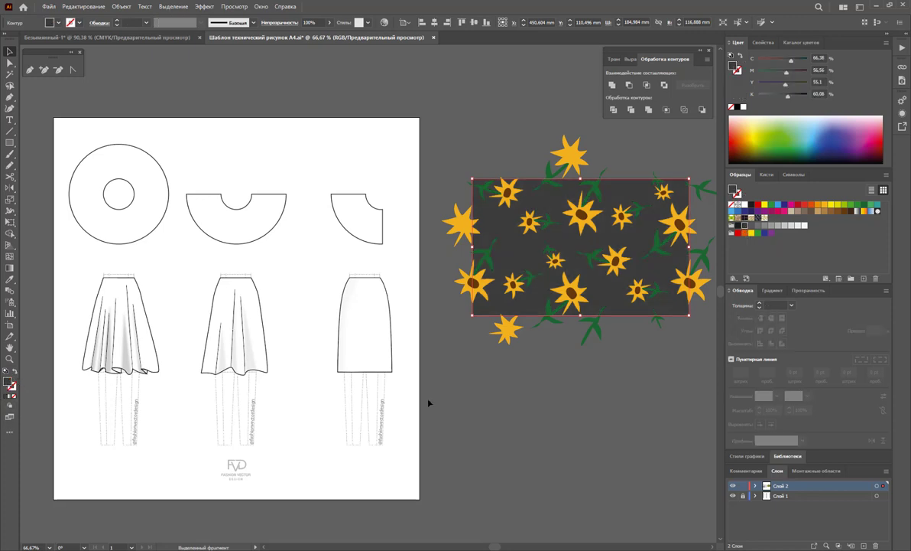
pyautogui.click(533, 401)
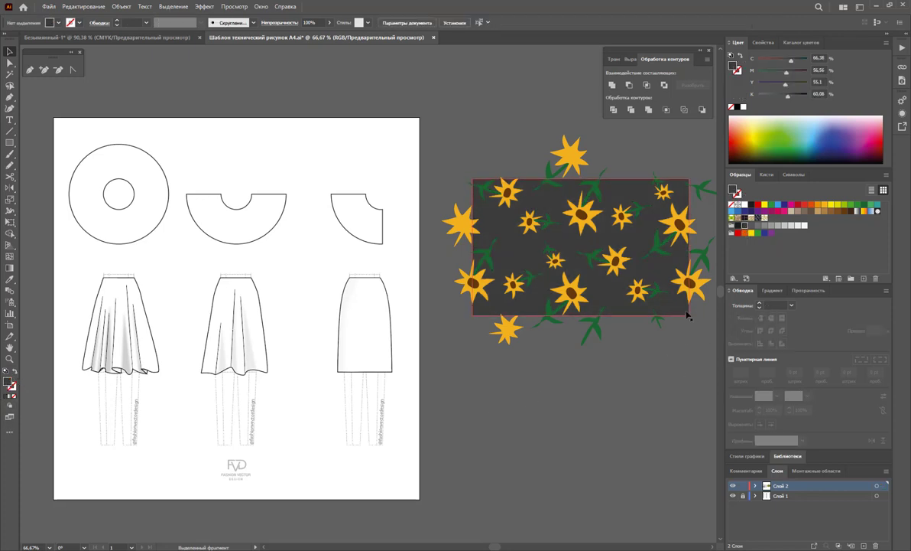
# - Send the dark rectangle behind the flowers and select the whole artwork
pyautogui.click(681, 309)
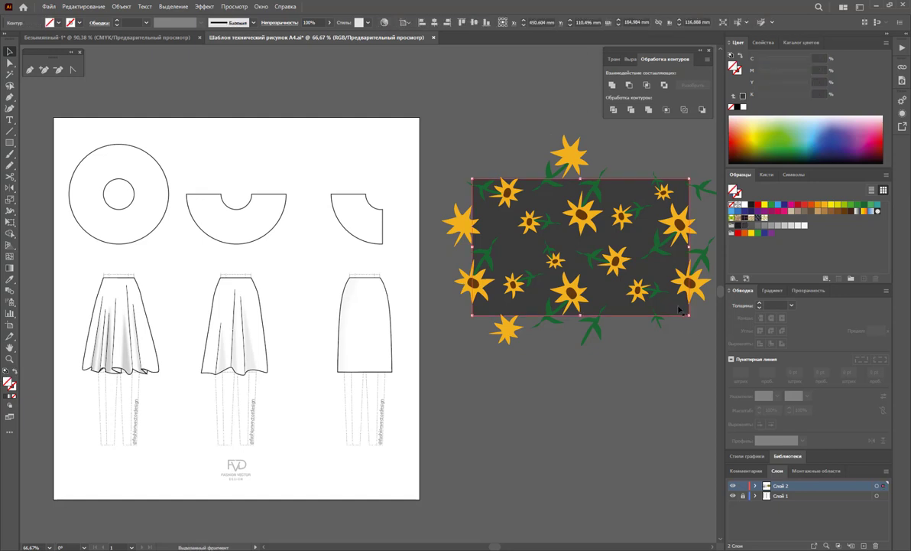
pyautogui.rightClick(681, 309)
pyautogui.moveTo(705, 478)
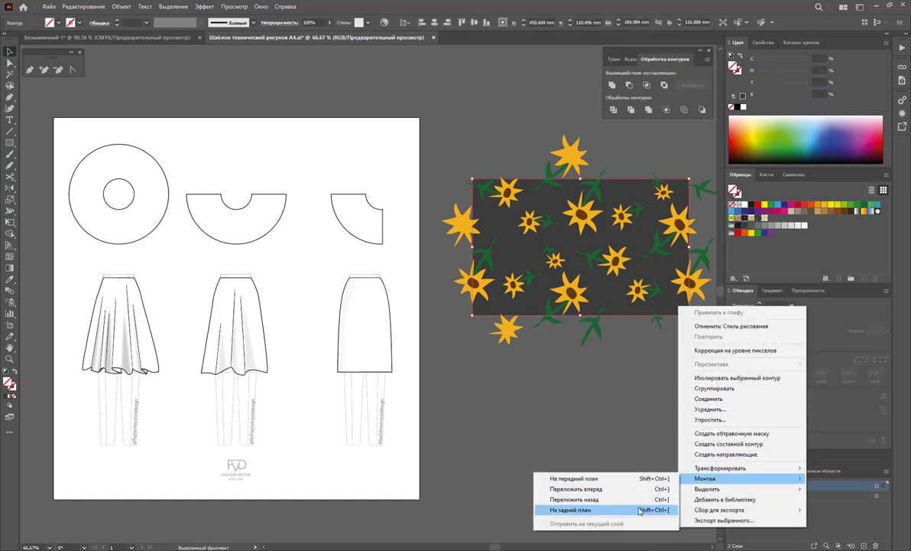
pyautogui.click(634, 510)
pyautogui.click(444, 176)
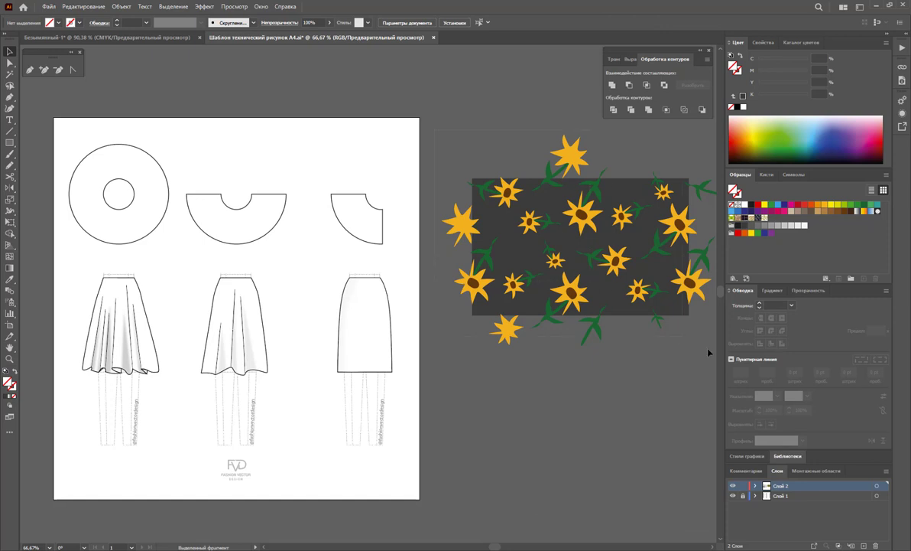
pyautogui.moveTo(610, 260); pyautogui.dragTo(728, 259)
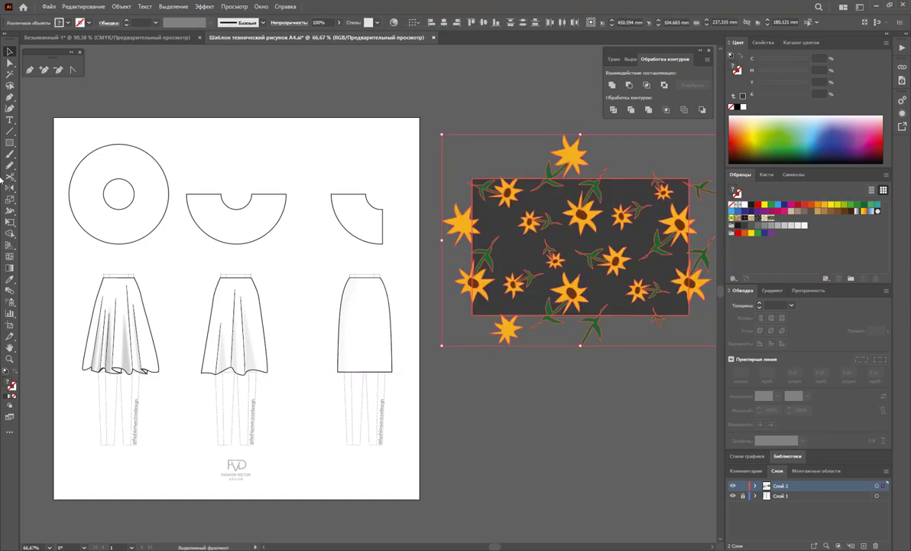
# - Draw a test rectangle filled with the sunflower pattern below the artboard, then delete it
pyautogui.click(9, 144)
pyautogui.scroll(-2, 459, 267)
pyautogui.scroll(-4, 497, 245)
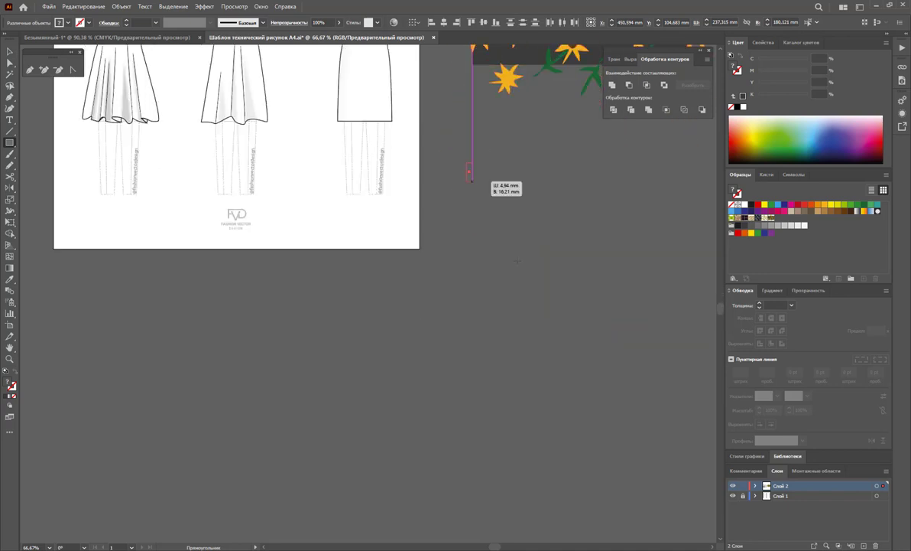
pyautogui.moveTo(467, 163); pyautogui.dragTo(655, 449)
pyautogui.click(772, 219)
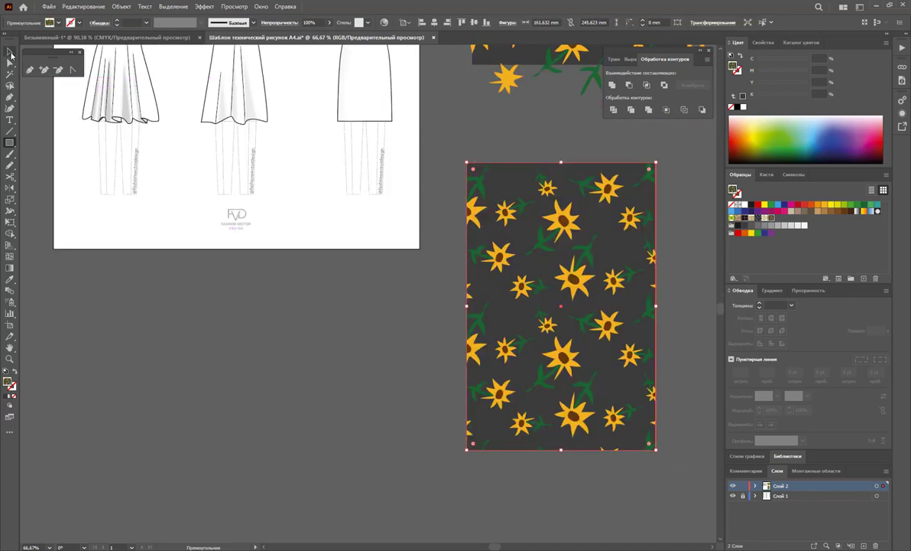
pyautogui.click(11, 52)
pyautogui.scroll(2, 459, 267)
pyautogui.press('Delete')
pyautogui.scroll(4, 535, 276)
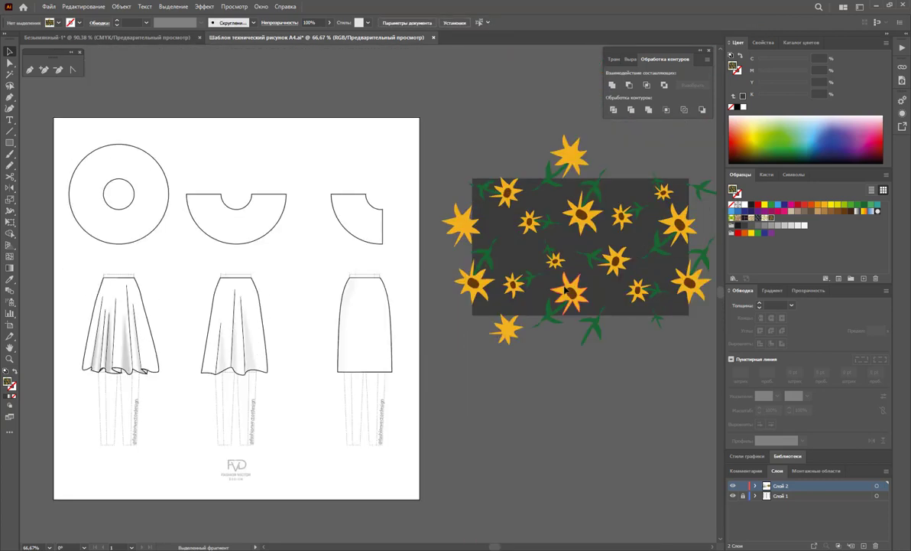
pyautogui.scroll(1, 565, 291)
pyautogui.hscroll(2, 718, 350)
# - Delete the flower-pattern rectangle and select the left skirt and leg paths
pyautogui.press('Delete')
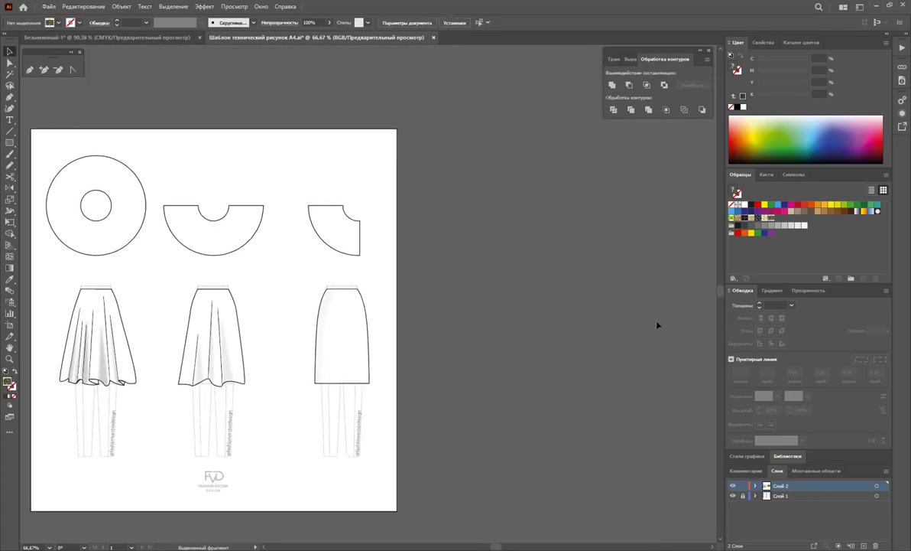
pyautogui.click(122, 320)
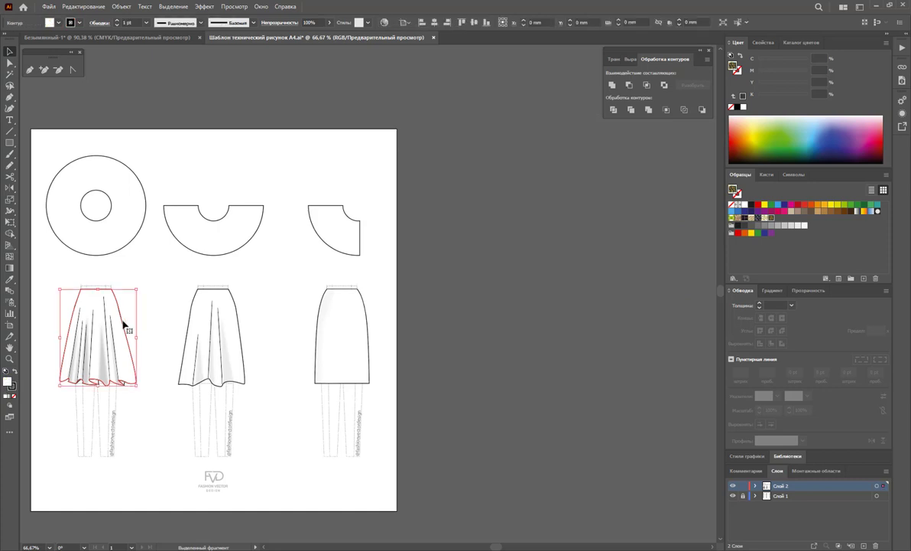
pyautogui.moveTo(146, 291); pyautogui.dragTo(69, 386)
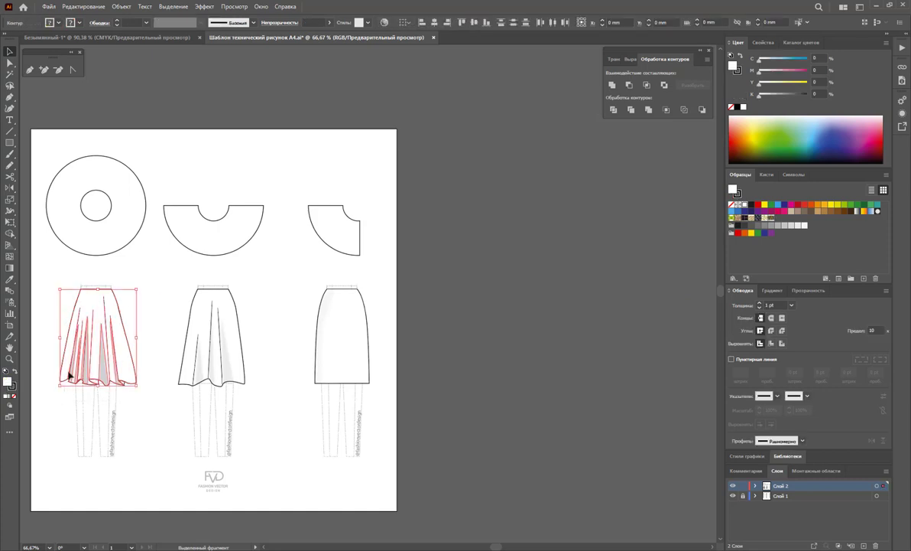
pyautogui.rightClick(92, 338)
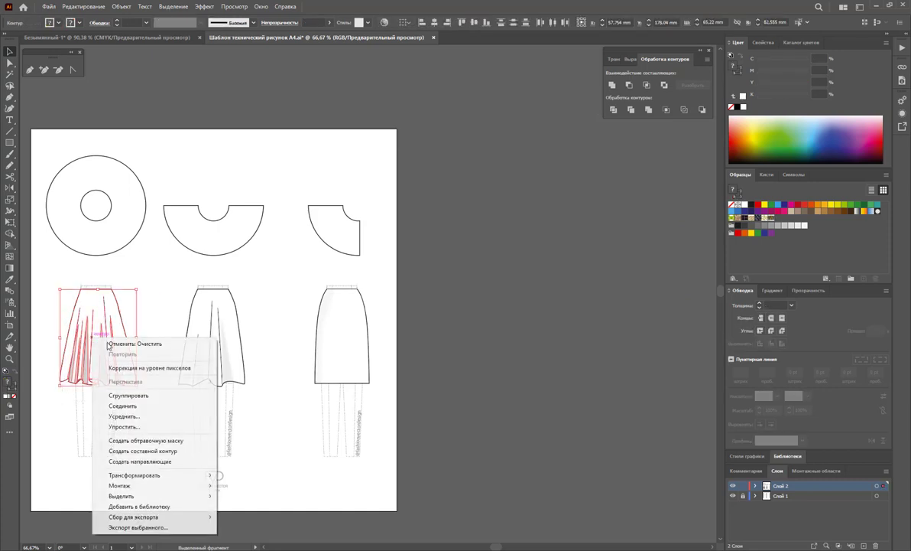
pyautogui.click(301, 450)
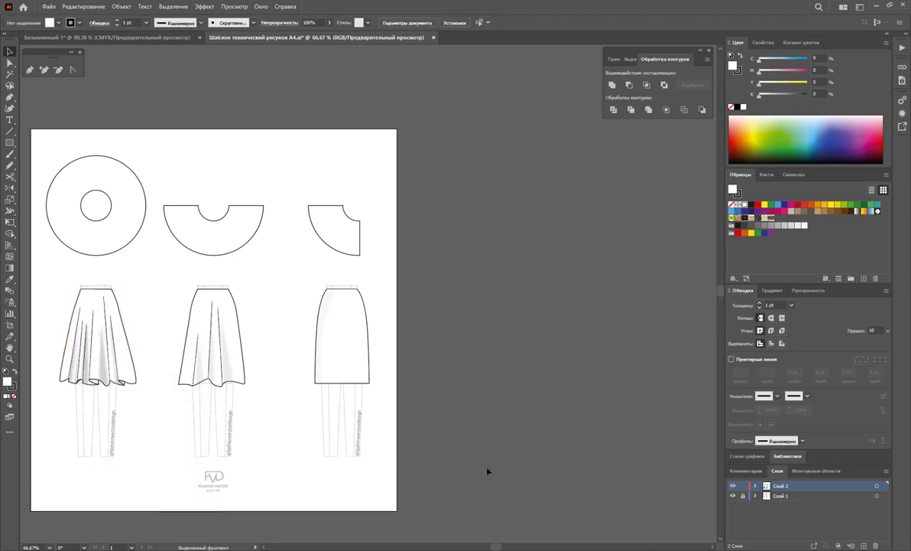
pyautogui.click(10, 63)
pyautogui.moveTo(35, 134); pyautogui.dragTo(145, 398)
pyautogui.click(142, 444)
pyautogui.moveTo(139, 462); pyautogui.dragTo(43, 257)
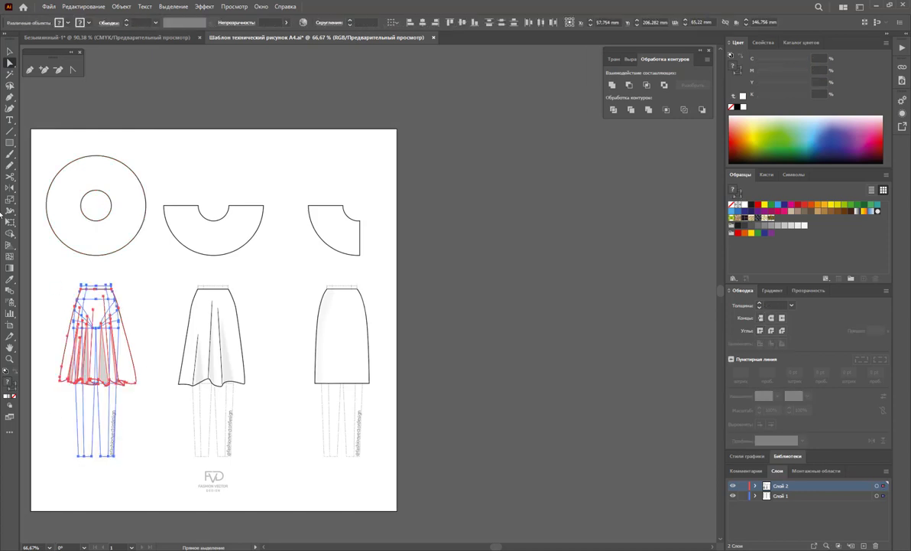
# - Select the circle, left skirt and legs together and Alt-drag a copy to the right
pyautogui.click(10, 52)
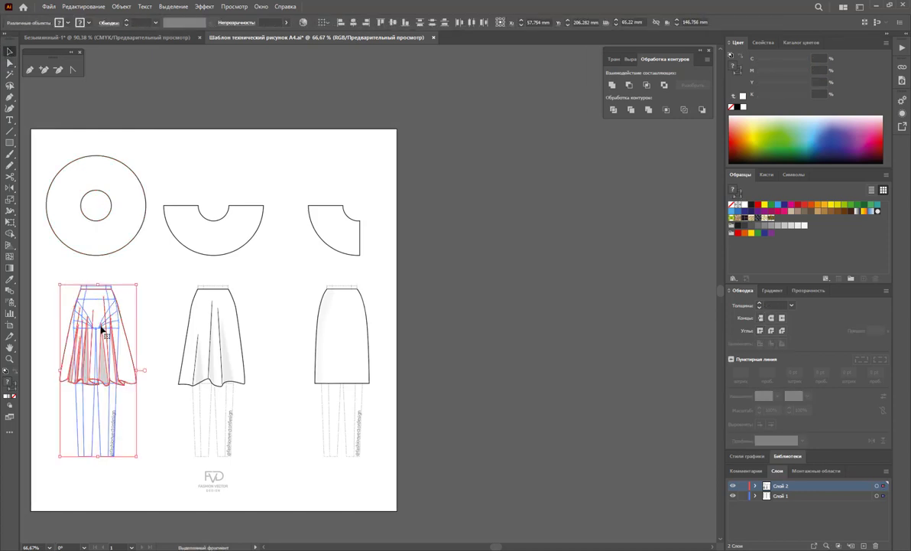
pyautogui.click(142, 281)
pyautogui.click(10, 63)
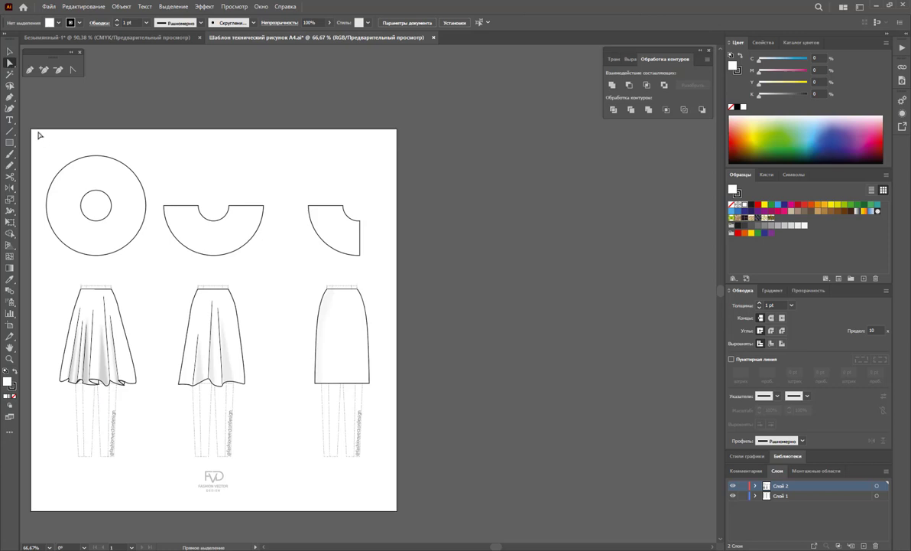
pyautogui.moveTo(40, 136); pyautogui.dragTo(140, 436)
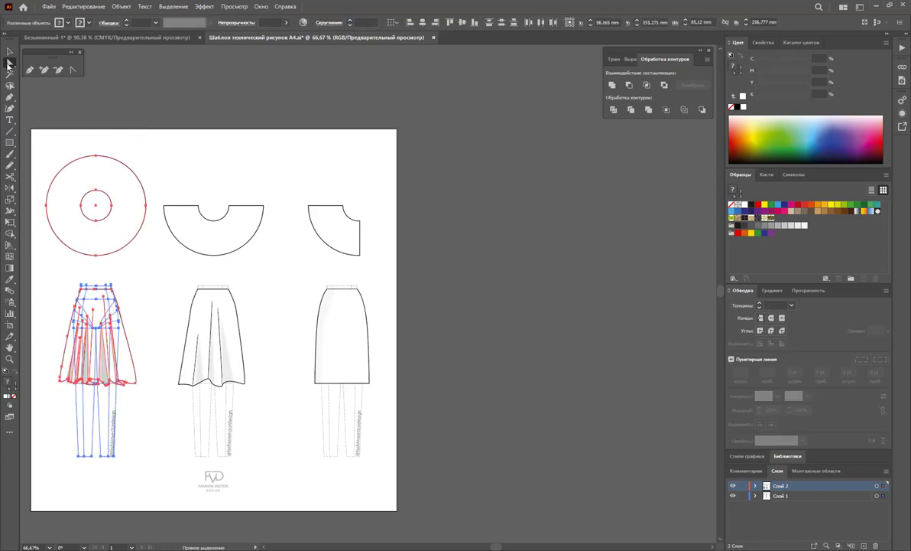
pyautogui.click(10, 52)
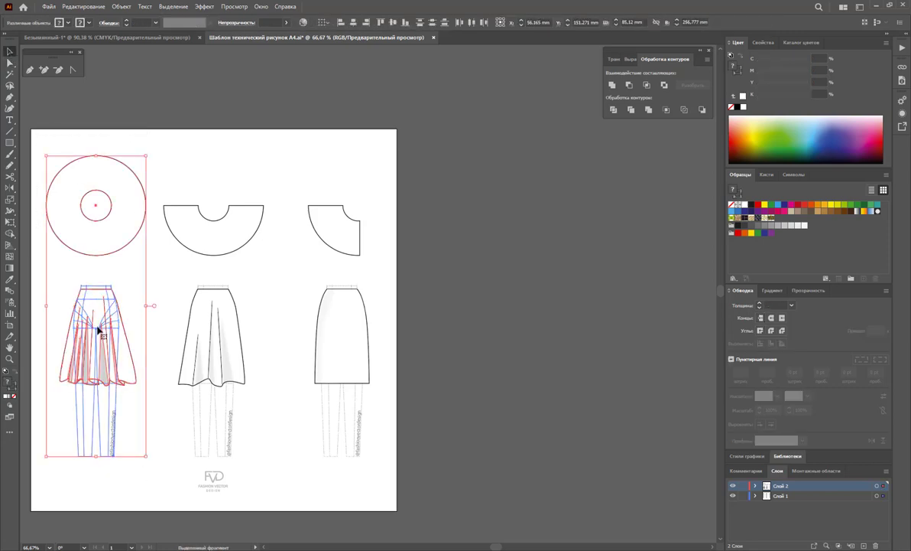
pyautogui.moveTo(98, 330); pyautogui.dragTo(501, 339)
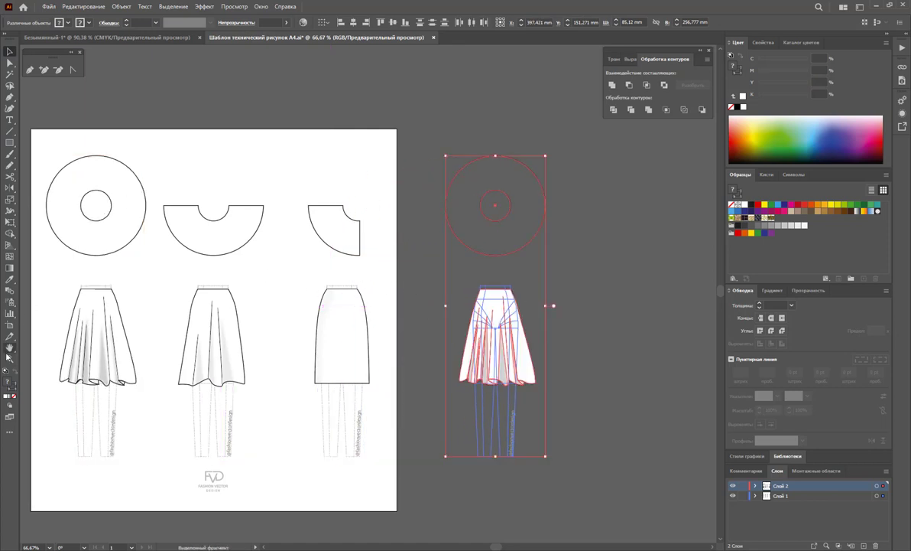
# - Draw a second artboard around the copied circle and skirt drawing
pyautogui.click(10, 324)
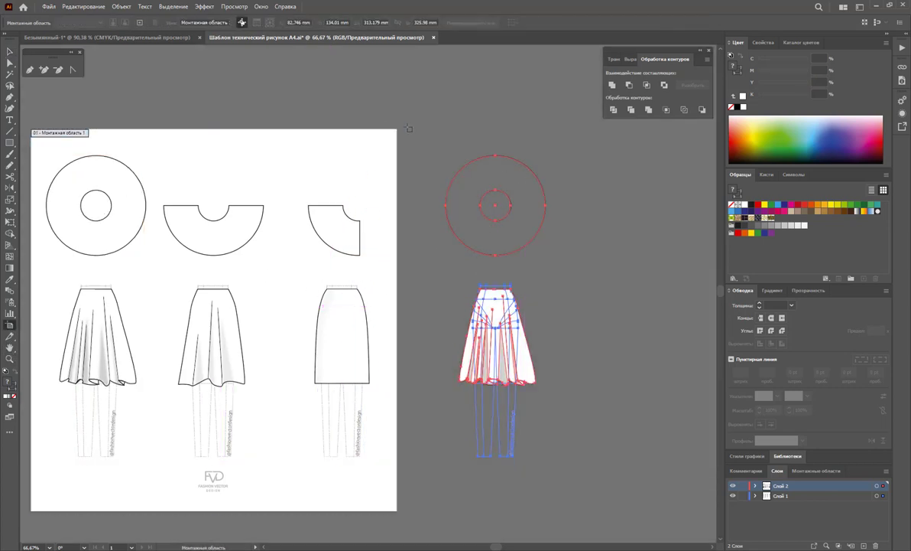
pyautogui.moveTo(407, 130); pyautogui.dragTo(685, 498)
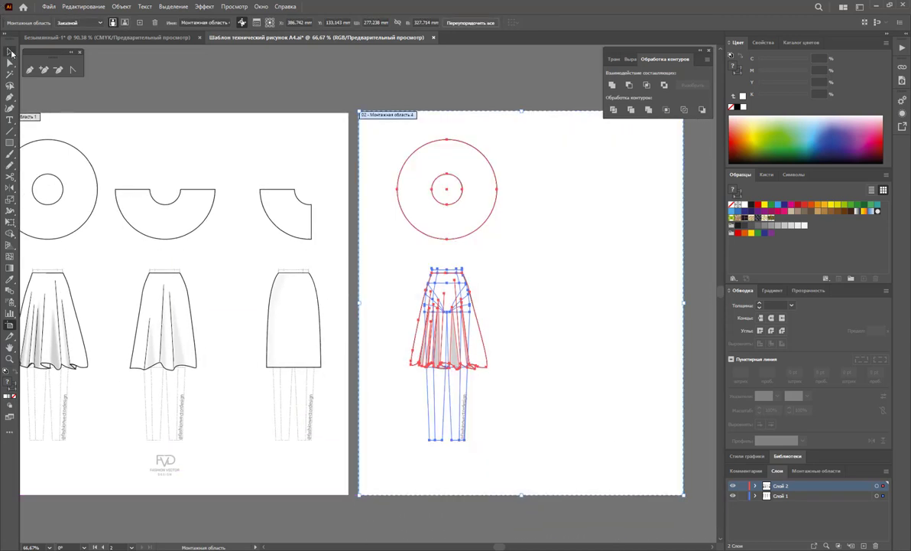
pyautogui.click(10, 54)
# - Duplicate the circle and skirt again, fill the circle with sunflower pattern and cut out its centre hole
pyautogui.moveTo(450, 320); pyautogui.dragTo(590, 331)
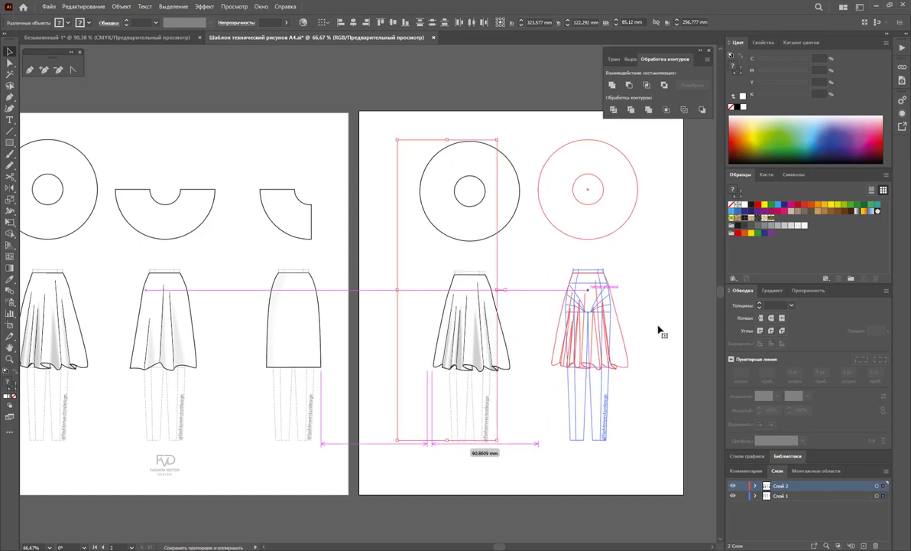
pyautogui.moveTo(659, 331); pyautogui.dragTo(653, 337)
pyautogui.click(635, 243)
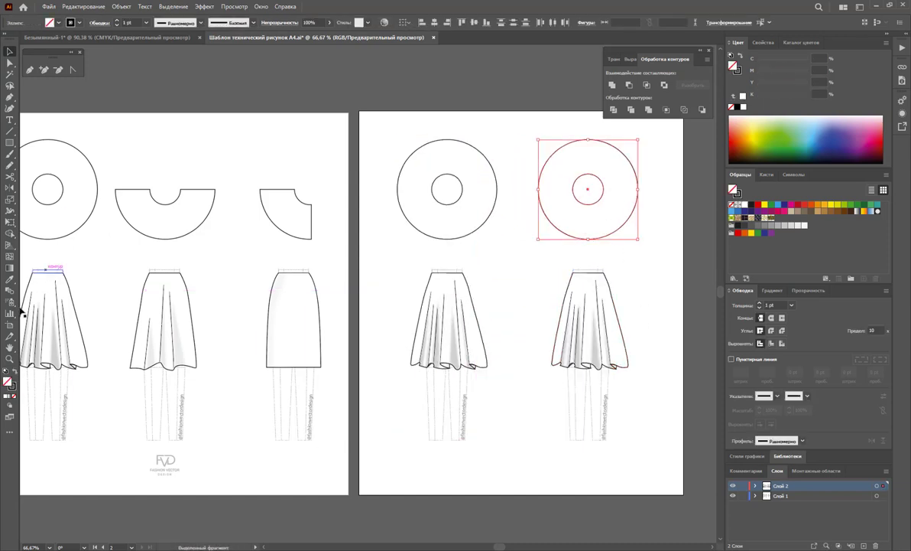
pyautogui.click(770, 219)
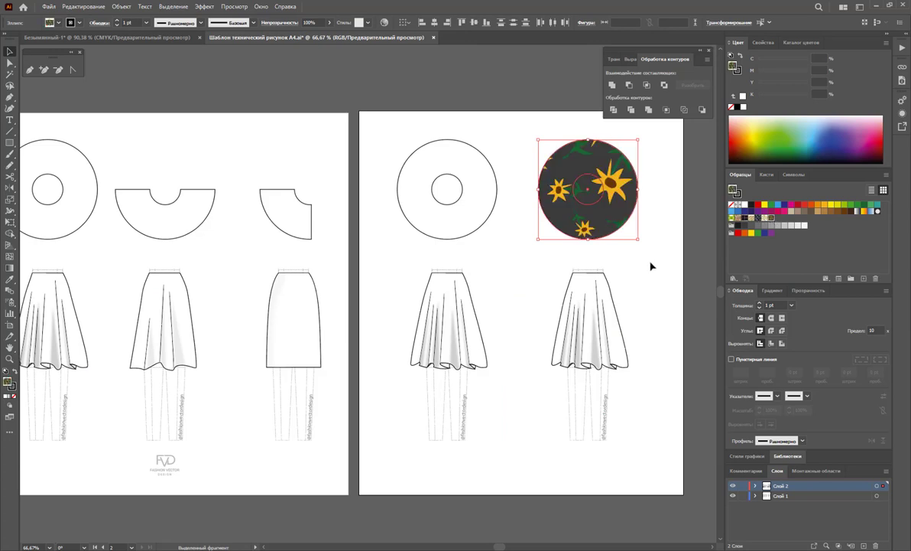
pyautogui.click(574, 188)
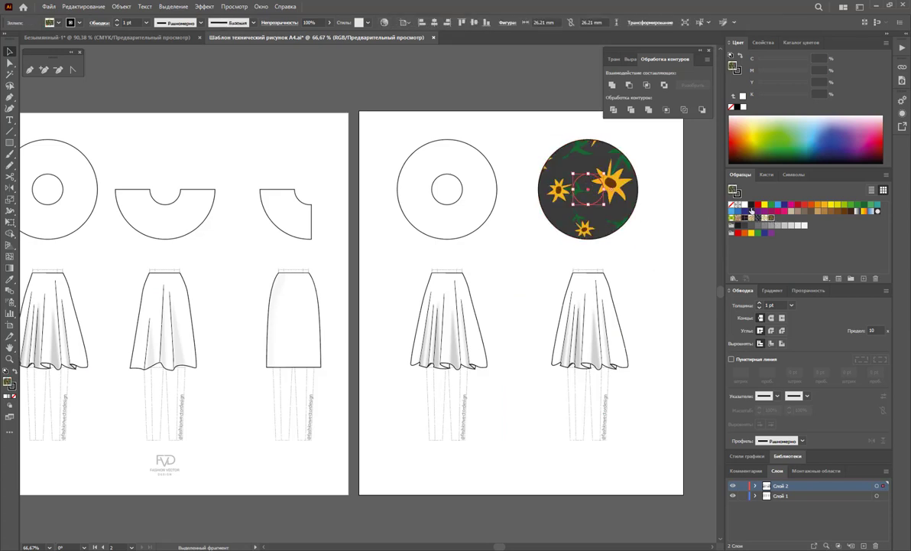
pyautogui.keyDown('shift'); pyautogui.click(570, 222); pyautogui.keyUp('shift')
pyautogui.hotkey('ctrl', '8')
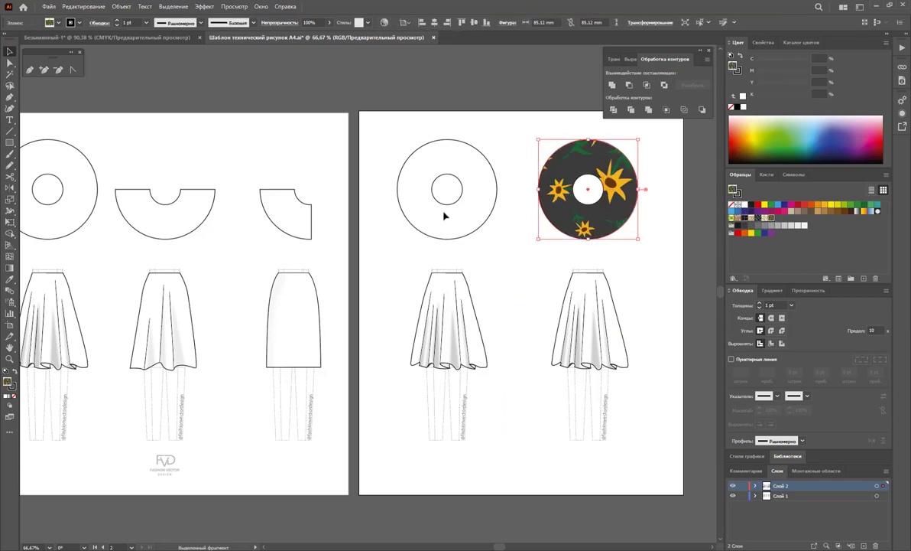
# - Fill the right skirt with the sunflower pattern and select it together with the circle
pyautogui.click(628, 359)
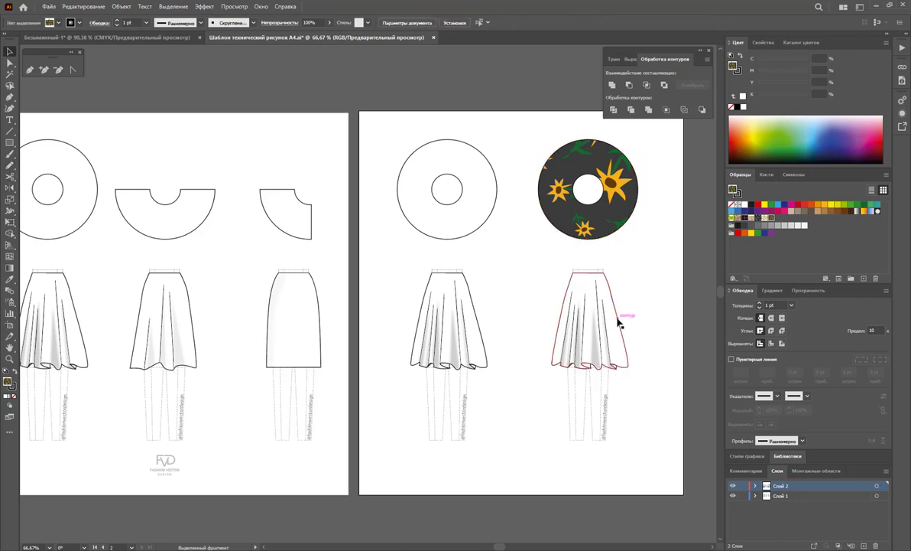
pyautogui.click(620, 318)
pyautogui.click(770, 219)
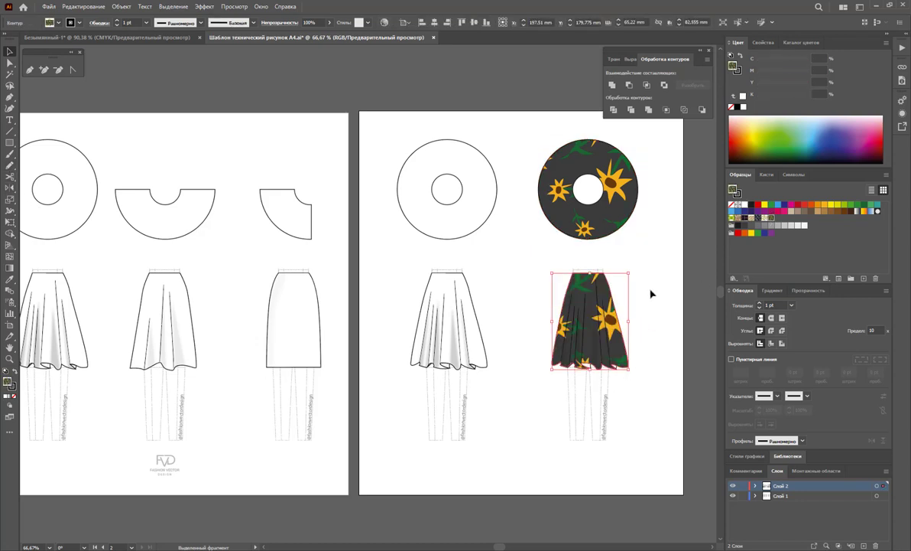
pyautogui.keyDown('shift'); pyautogui.click(583, 214); pyautogui.keyUp('shift')
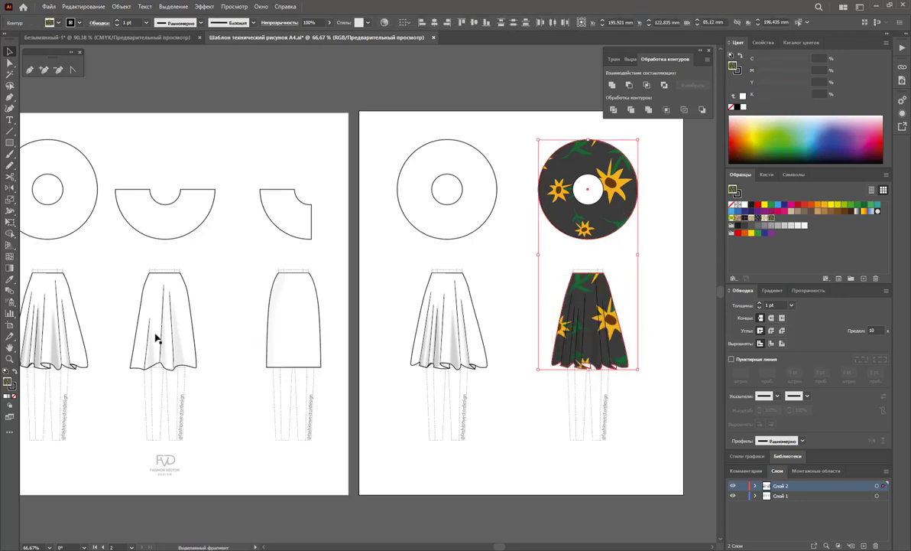
pyautogui.doubleClick(14, 200)
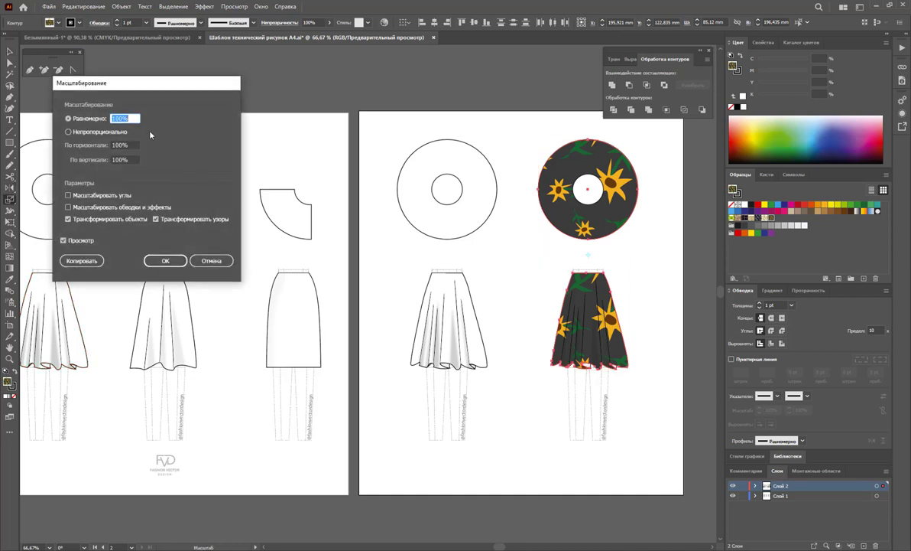
# - Scale only the sunflower pattern to 25% uniform, leaving the circle and skirt shapes unchanged
pyautogui.write('50')
pyautogui.click(68, 219)
pyautogui.doubleClick(119, 117)
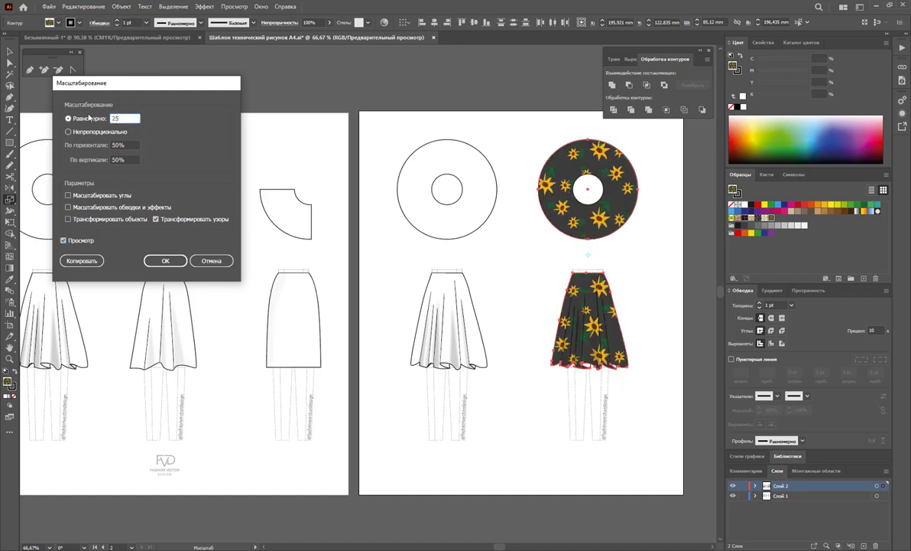
pyautogui.click(67, 241)
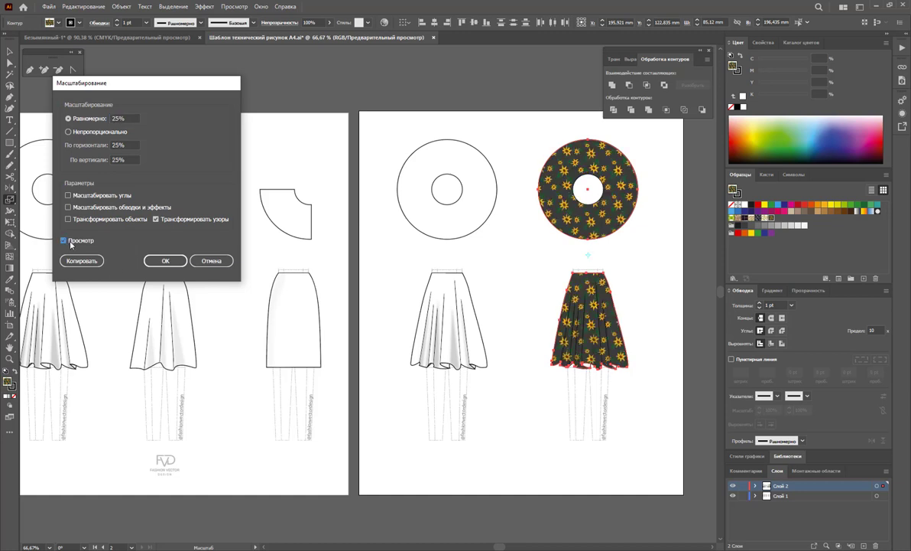
pyautogui.click(165, 261)
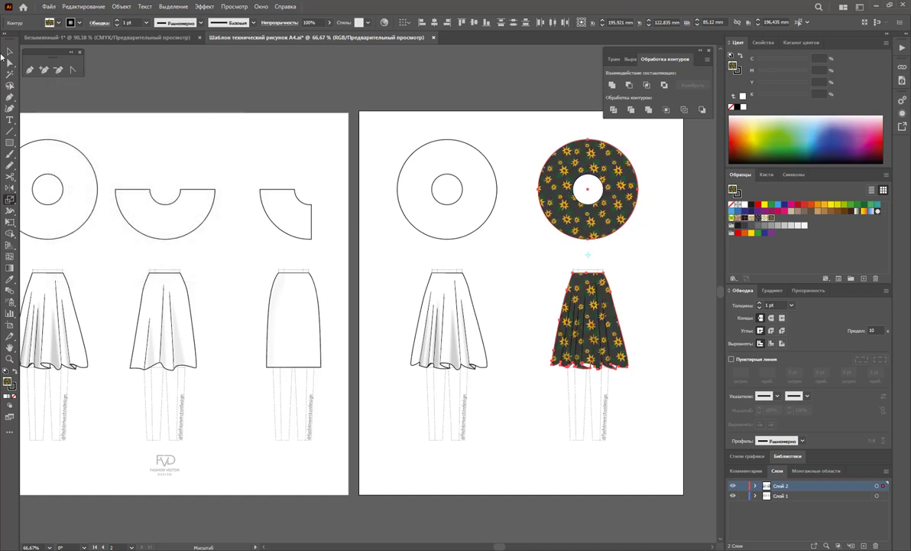
pyautogui.click(8, 51)
pyautogui.click(617, 372)
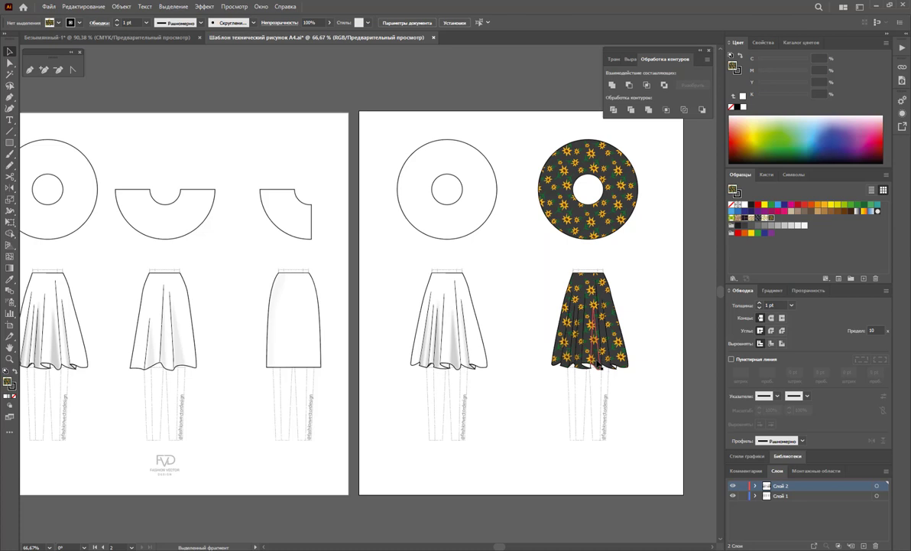
pyautogui.click(606, 356)
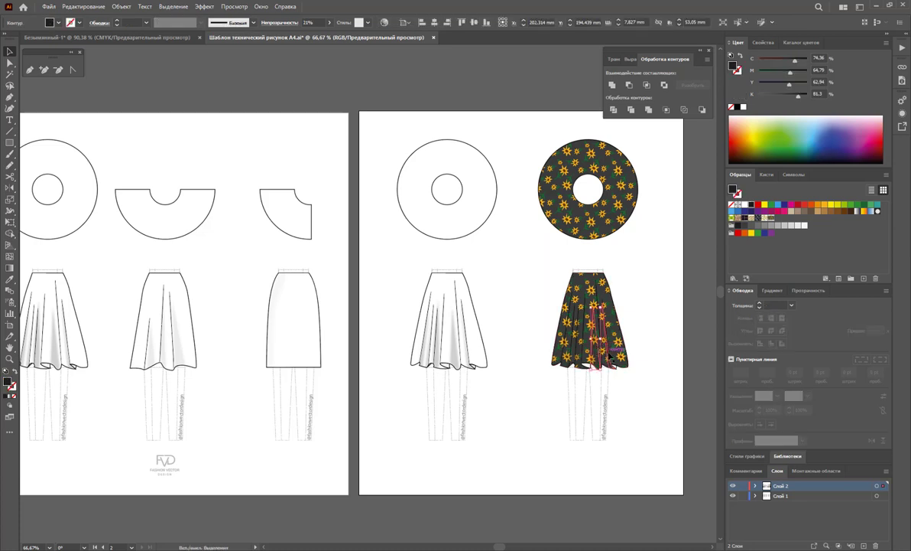
pyautogui.click(621, 356)
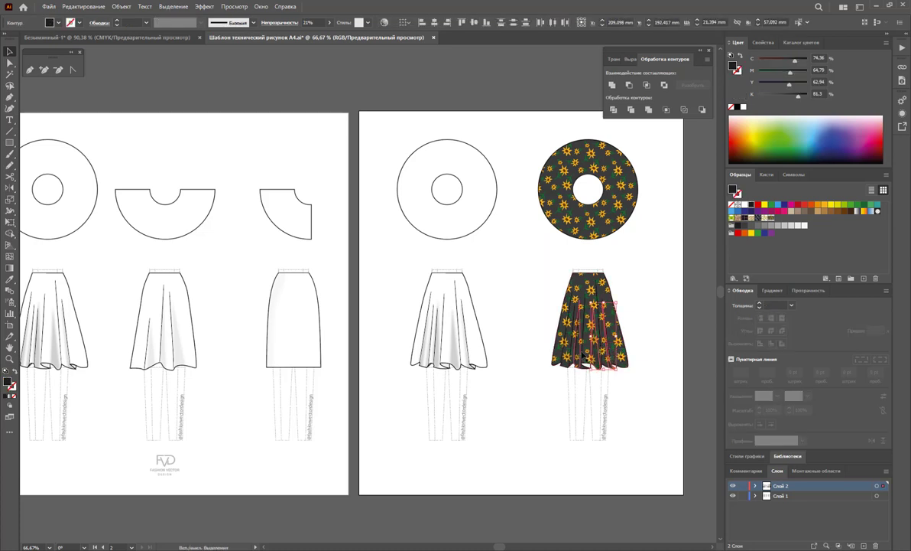
pyautogui.click(567, 354)
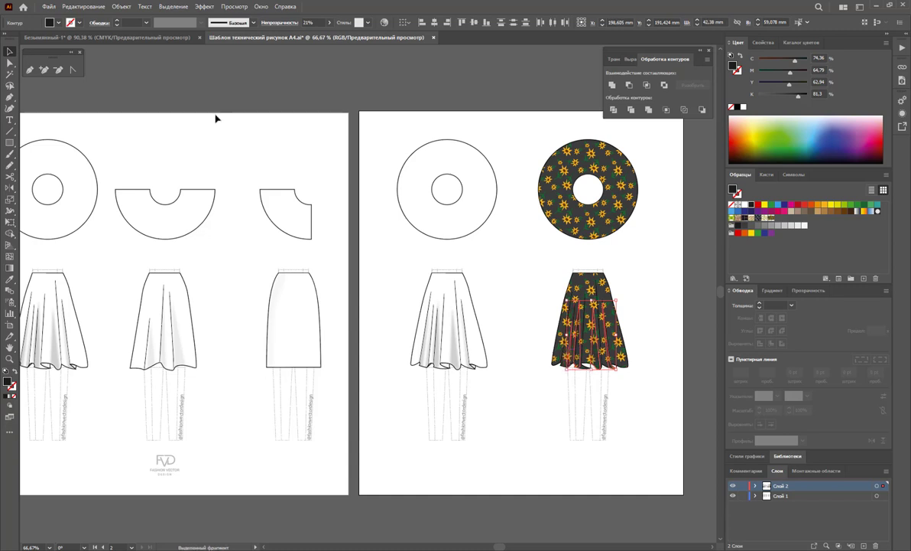
pyautogui.click(329, 25)
pyautogui.click(534, 262)
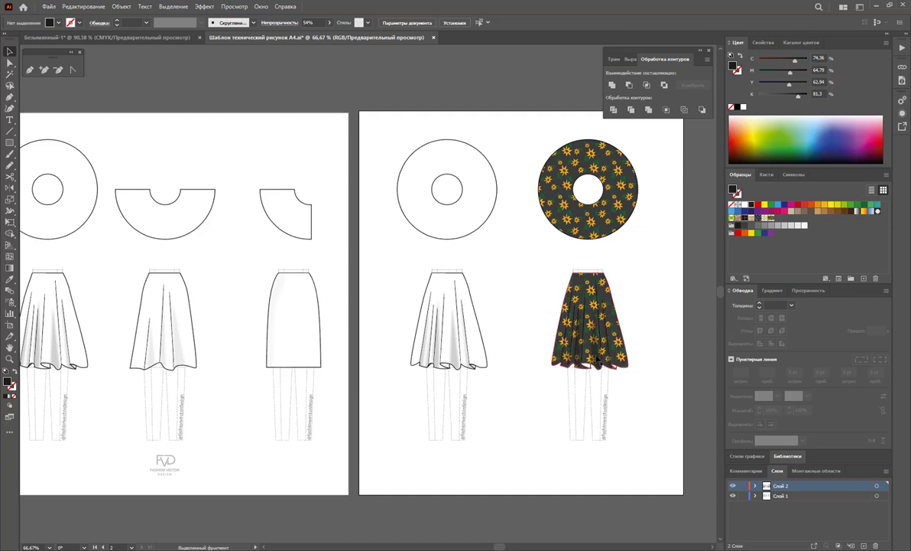
pyautogui.click(591, 368)
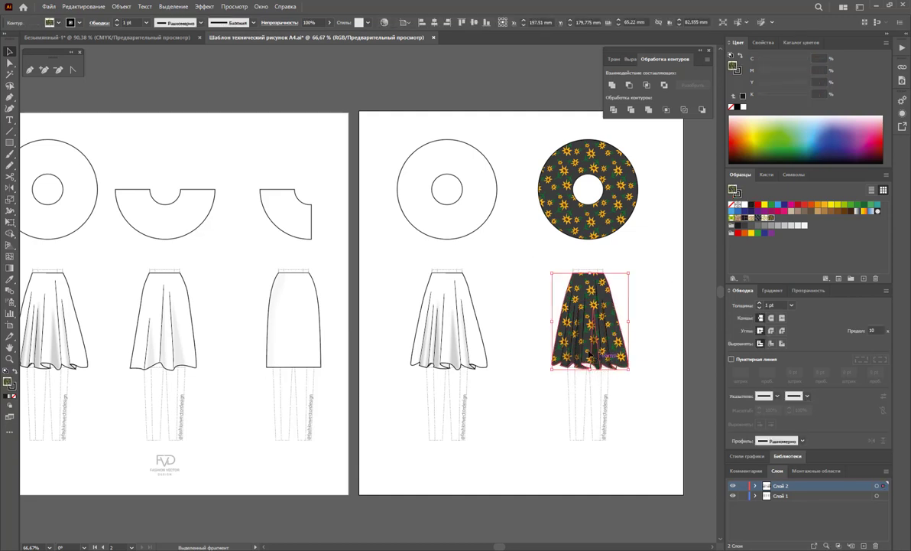
pyautogui.doubleClick(591, 369)
pyautogui.doubleClick(630, 384)
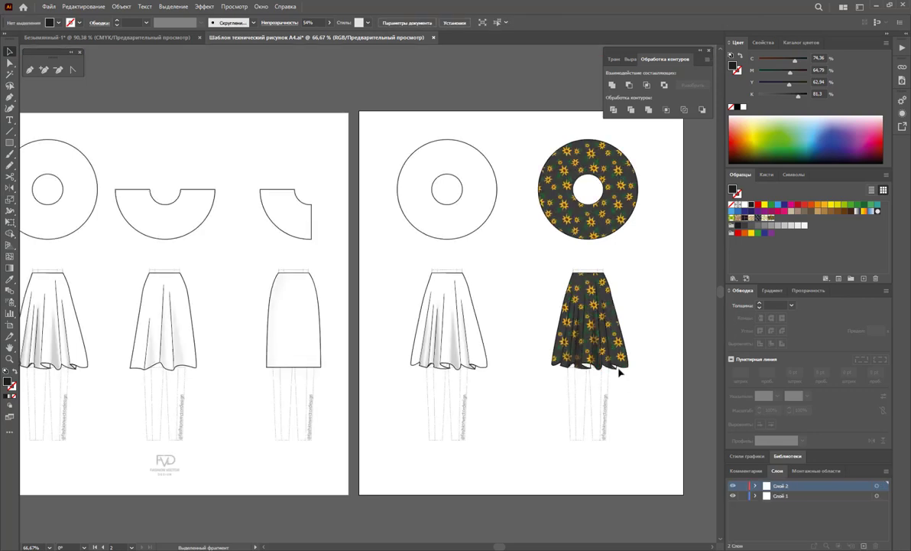
pyautogui.click(633, 379)
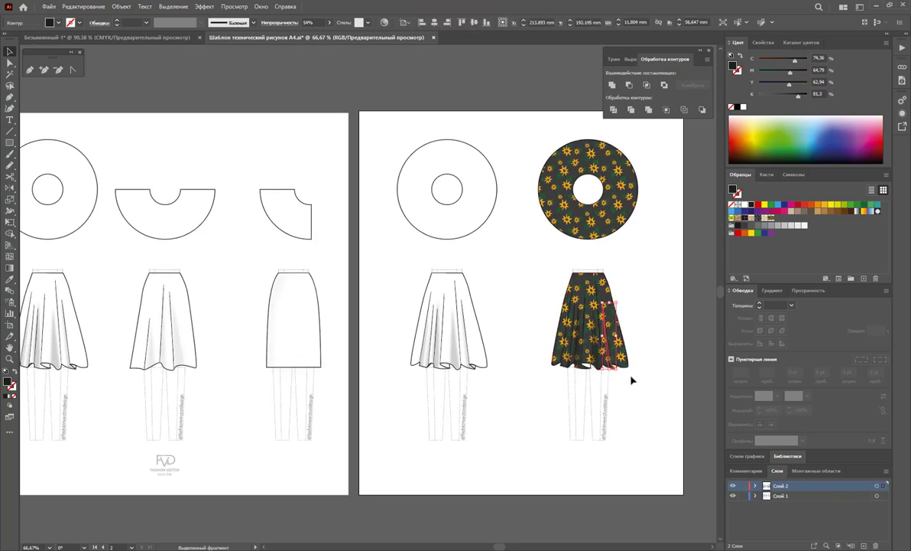
pyautogui.click(9, 359)
# - Zoom in on the skirt and fill the central and right hem gaps with dark grey and near-black
pyautogui.moveTo(654, 374); pyautogui.dragTo(740, 294)
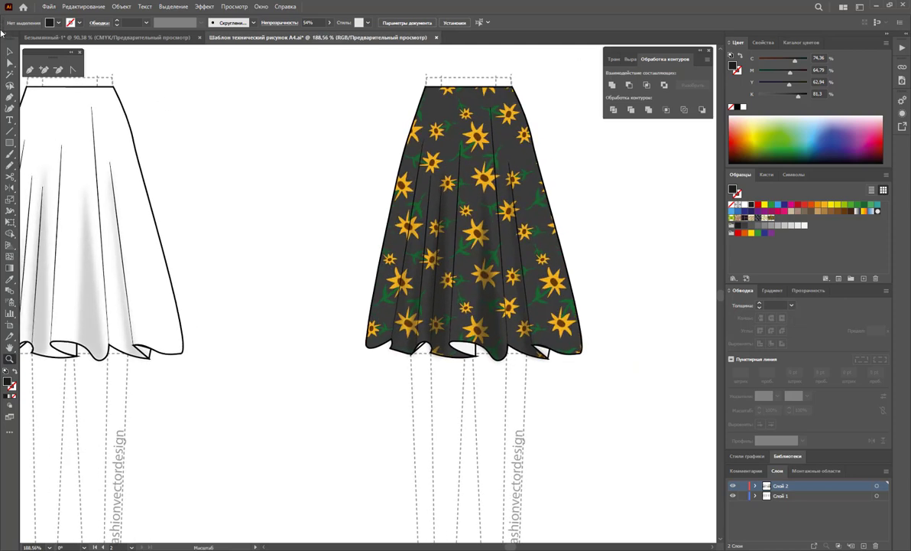
pyautogui.click(10, 51)
pyautogui.click(472, 351)
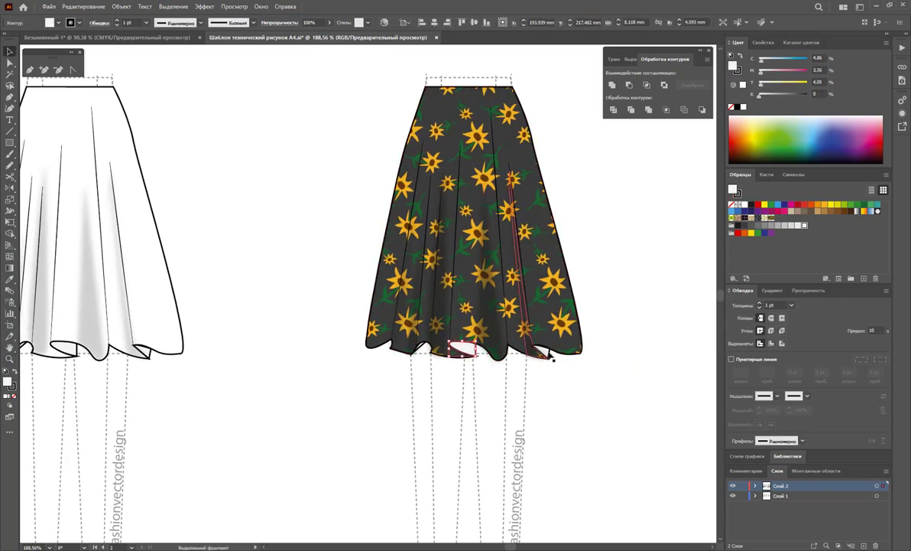
pyautogui.click(751, 225)
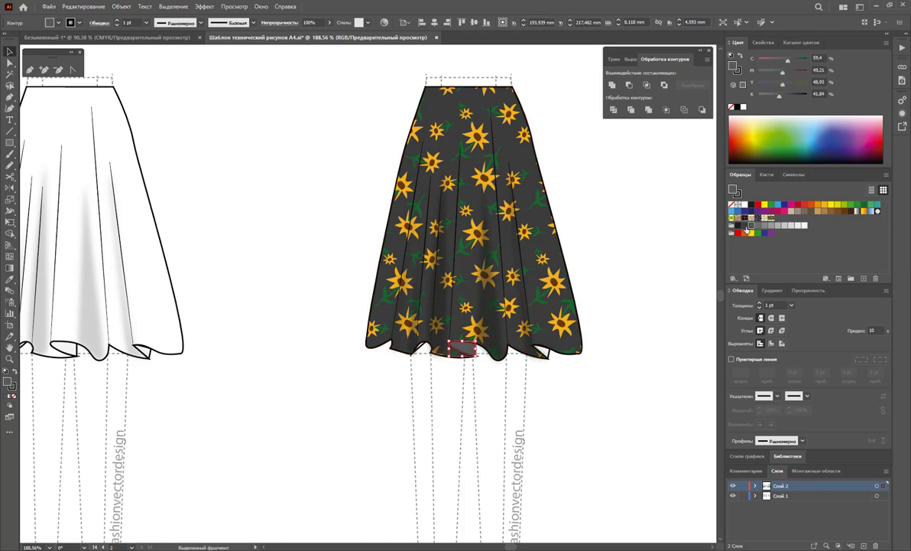
pyautogui.click(415, 365)
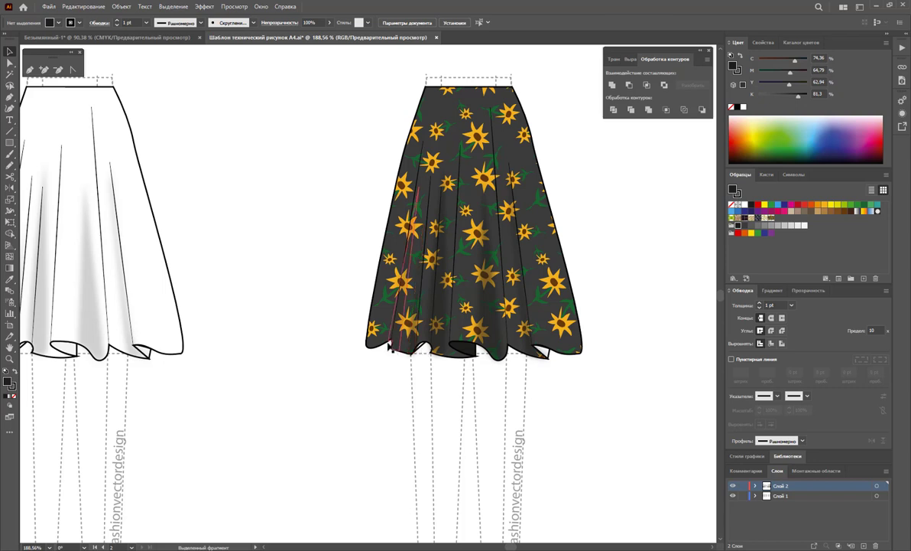
pyautogui.click(544, 361)
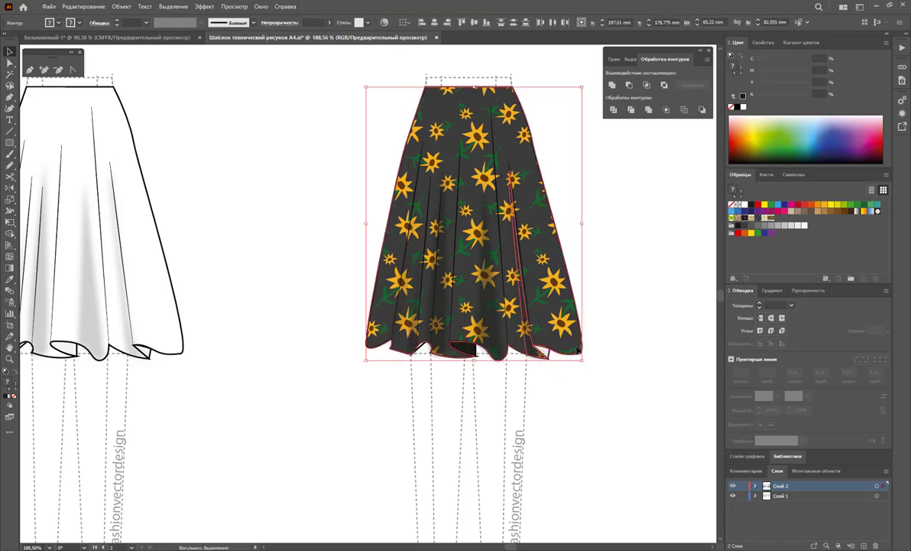
pyautogui.click(540, 351)
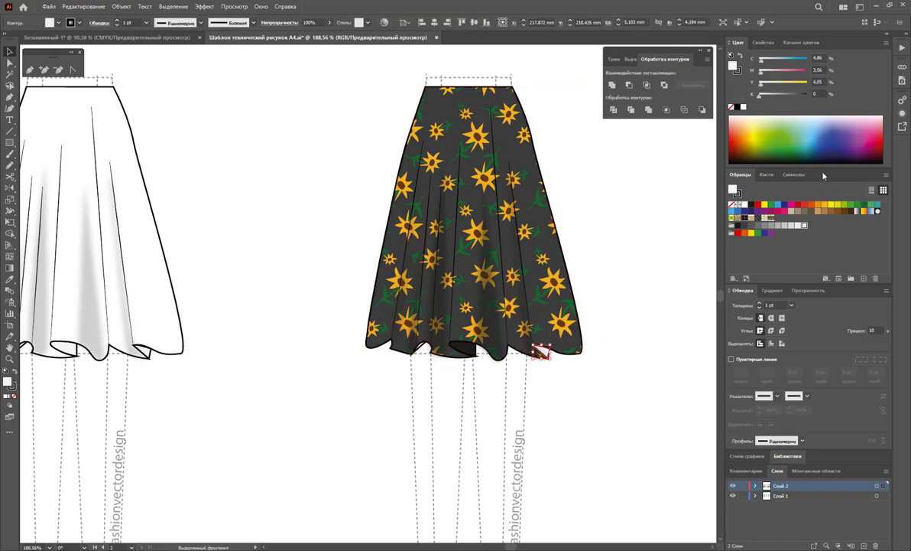
pyautogui.click(759, 227)
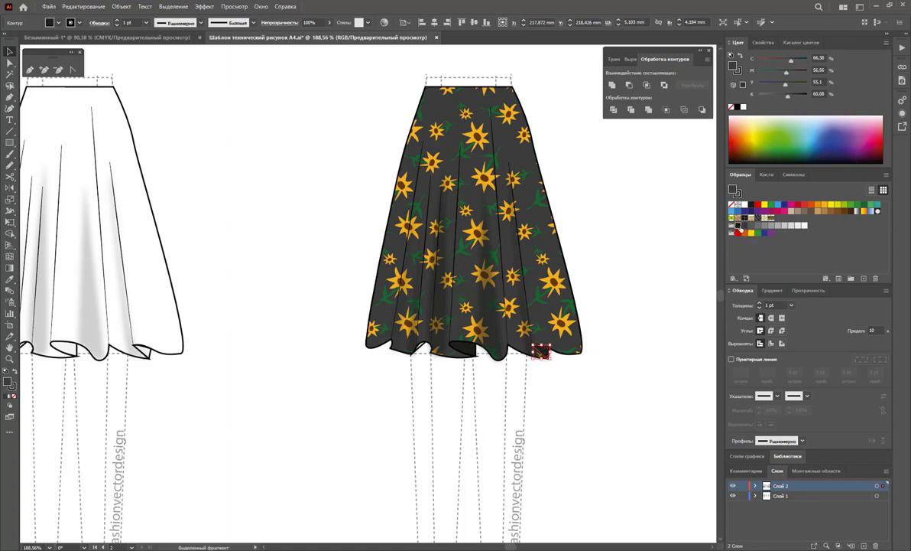
pyautogui.click(738, 225)
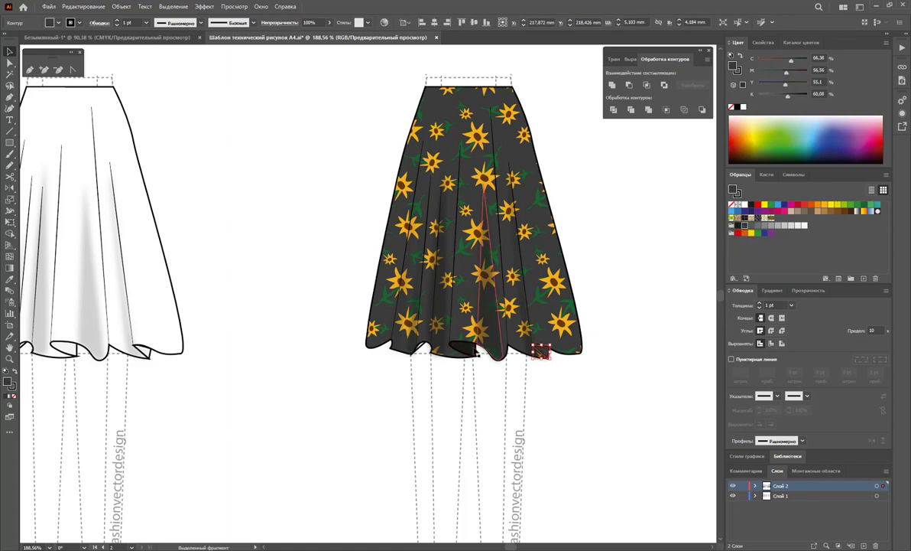
# - Check the central fold and left hem triangle shapes for remaining white gaps
pyautogui.click(470, 350)
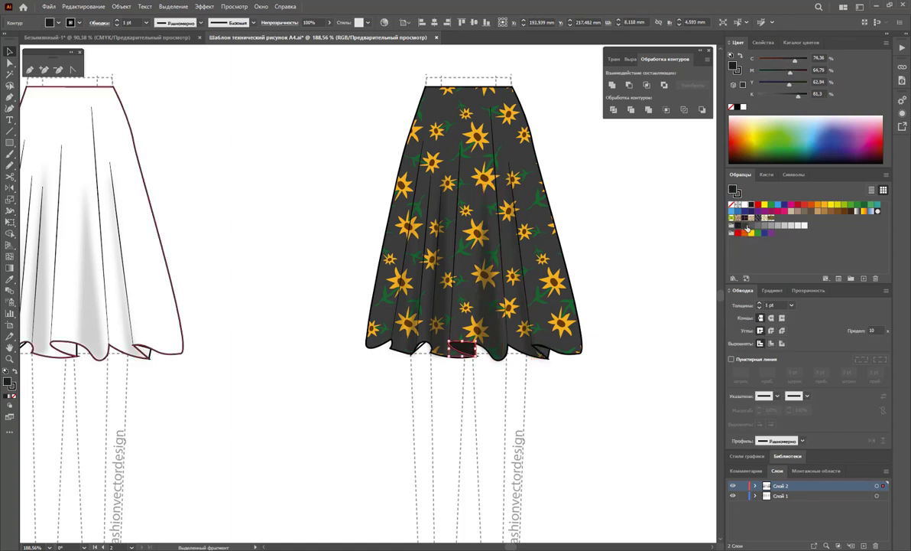
pyautogui.click(608, 404)
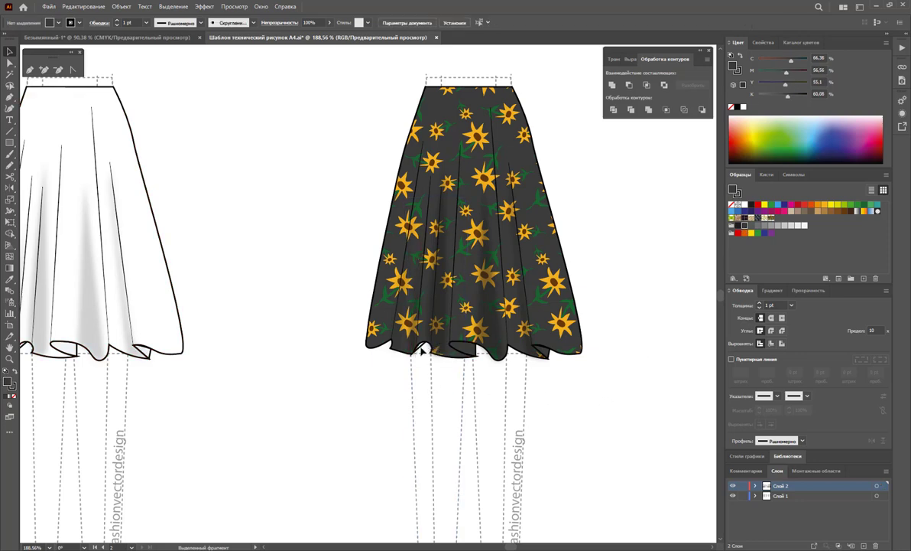
pyautogui.hotkey('ctrl', 'a')
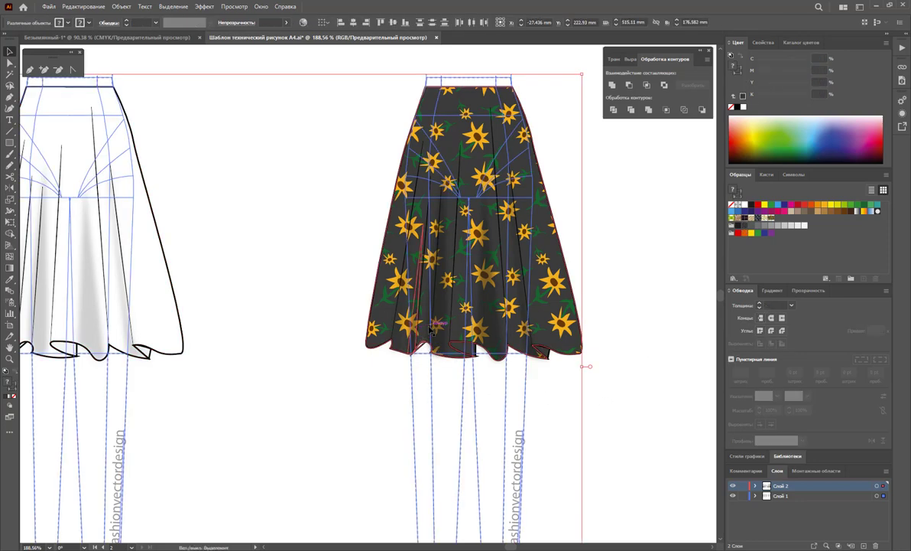
pyautogui.click(432, 325)
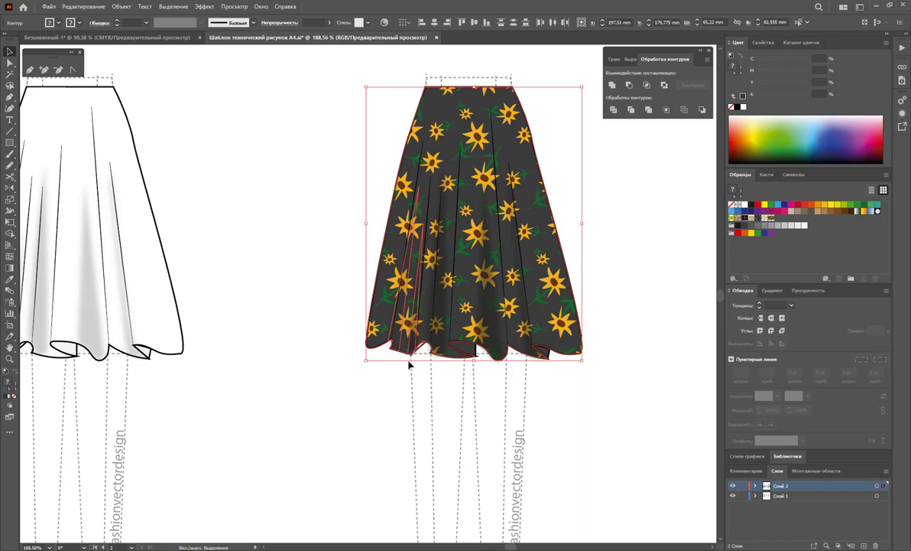
pyautogui.click(410, 340)
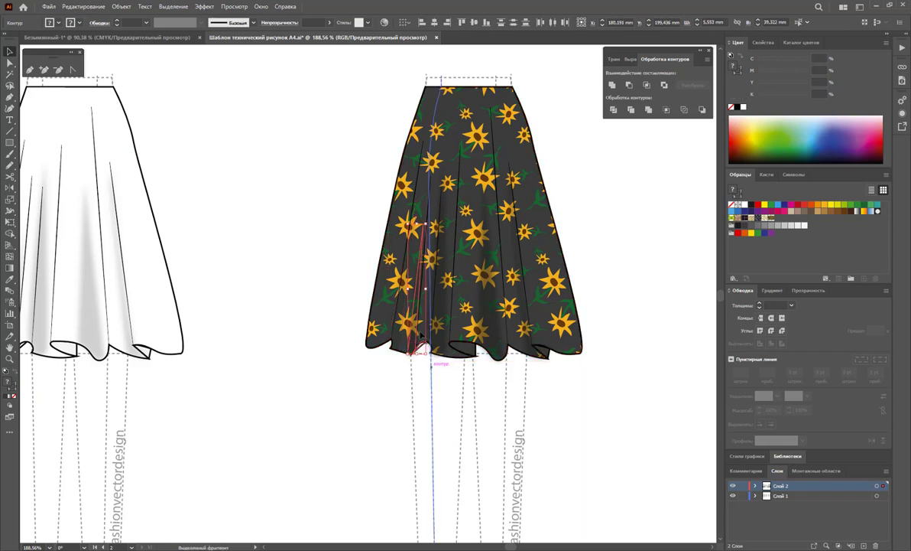
pyautogui.click(420, 348)
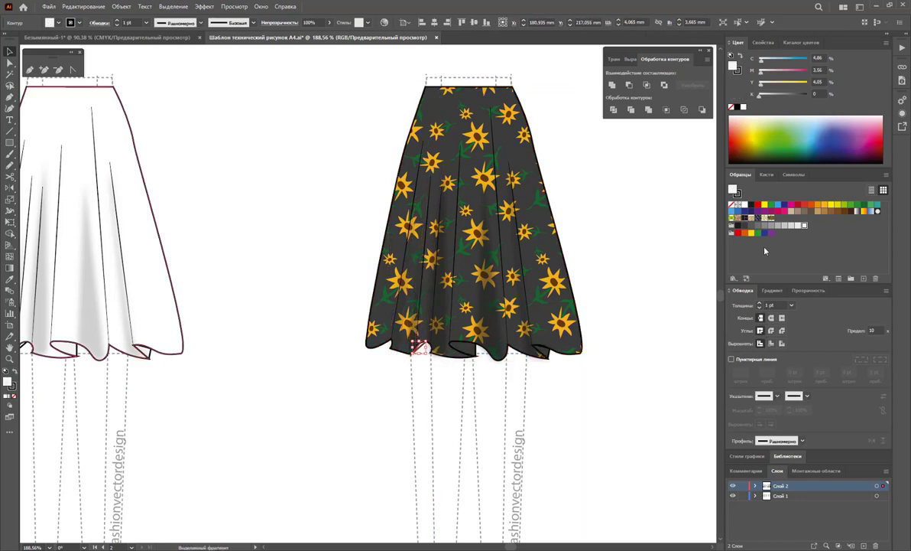
pyautogui.click(636, 336)
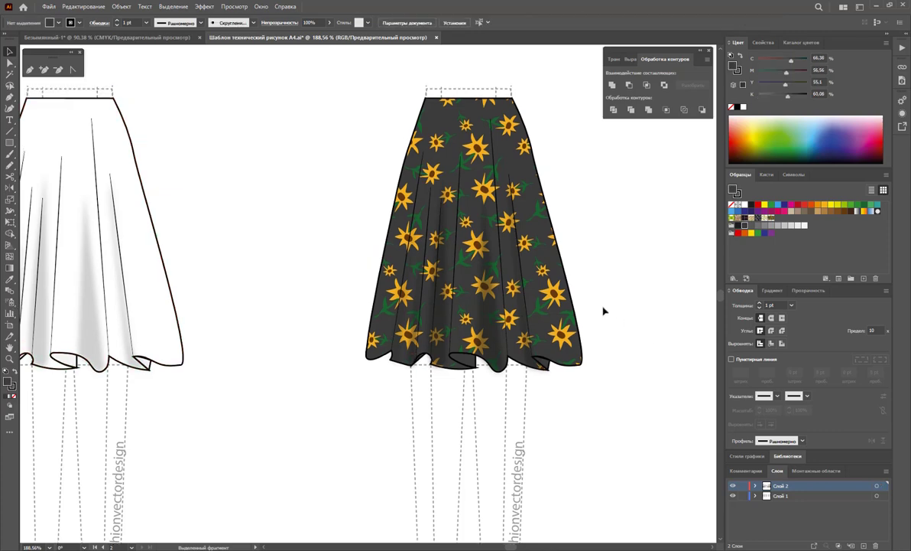
# - Zoom out to about 66.67% and pan until both artboards are fully visible
pyautogui.scroll(3, 595, 292)
pyautogui.press('z')
pyautogui.keyDown('alt'); pyautogui.click(372, 260); pyautogui.keyUp('alt')
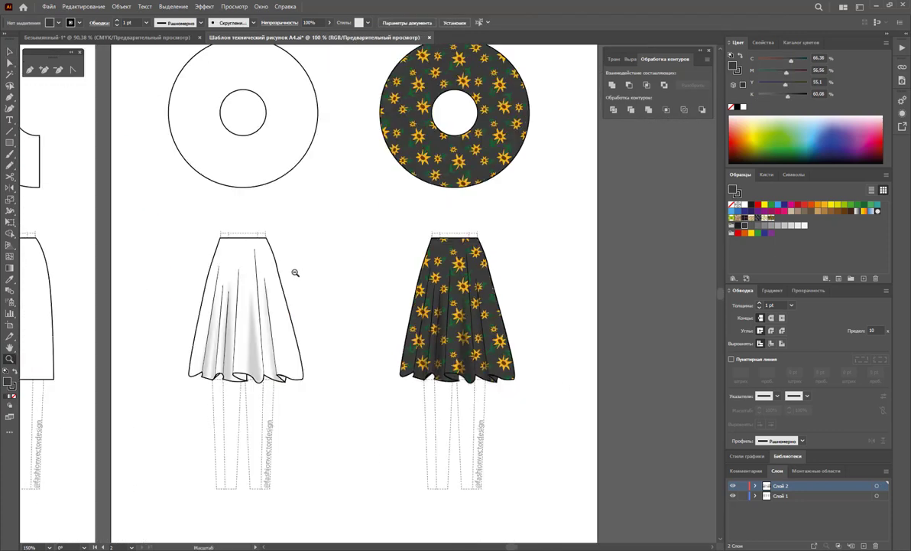
pyautogui.keyDown('alt'); pyautogui.click(361, 277); pyautogui.keyUp('alt')
pyautogui.scroll(1, 300, 245)
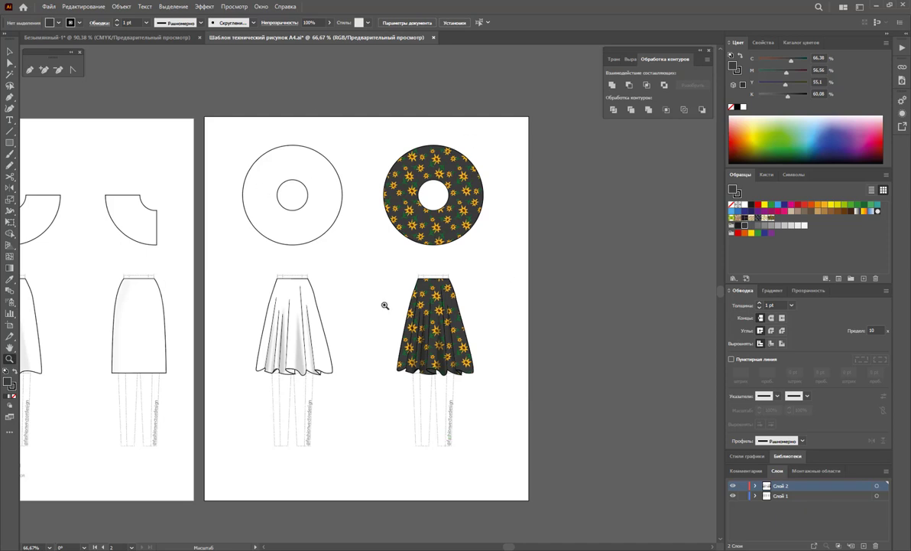
pyautogui.moveTo(507, 546); pyautogui.dragTo(497, 546)
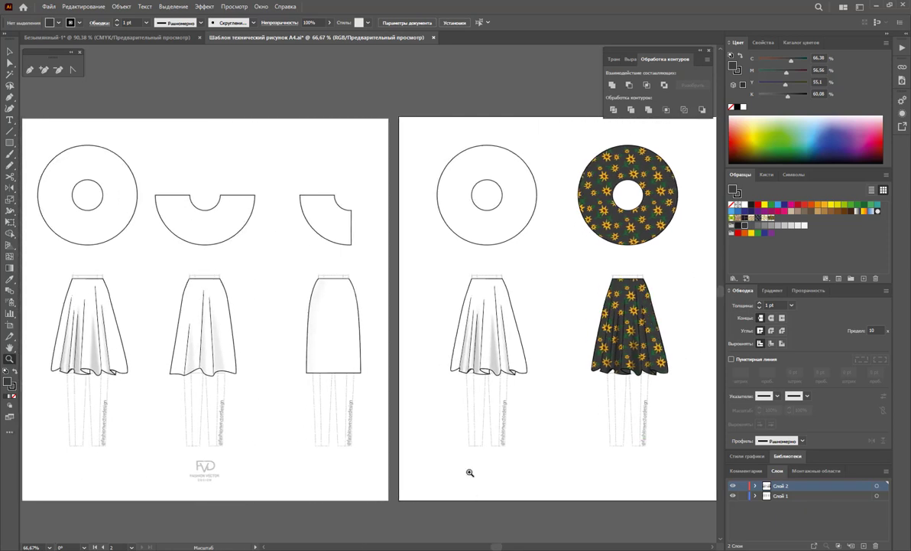